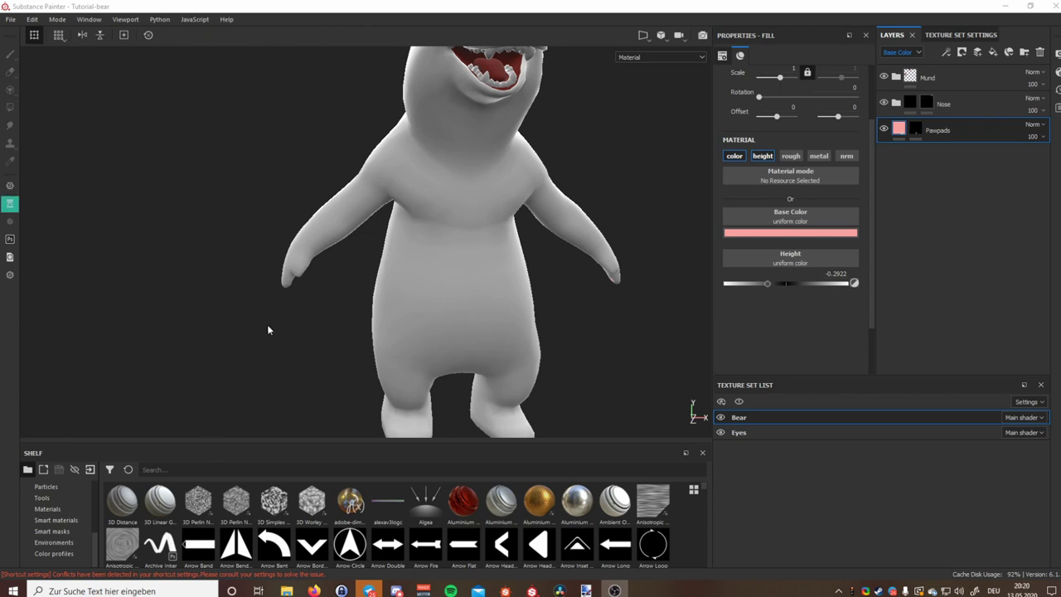
# Search the shelf for "fur", add Fur Material to the layer stack below Pawpads and expand its folder
pyautogui.click(14, 204)
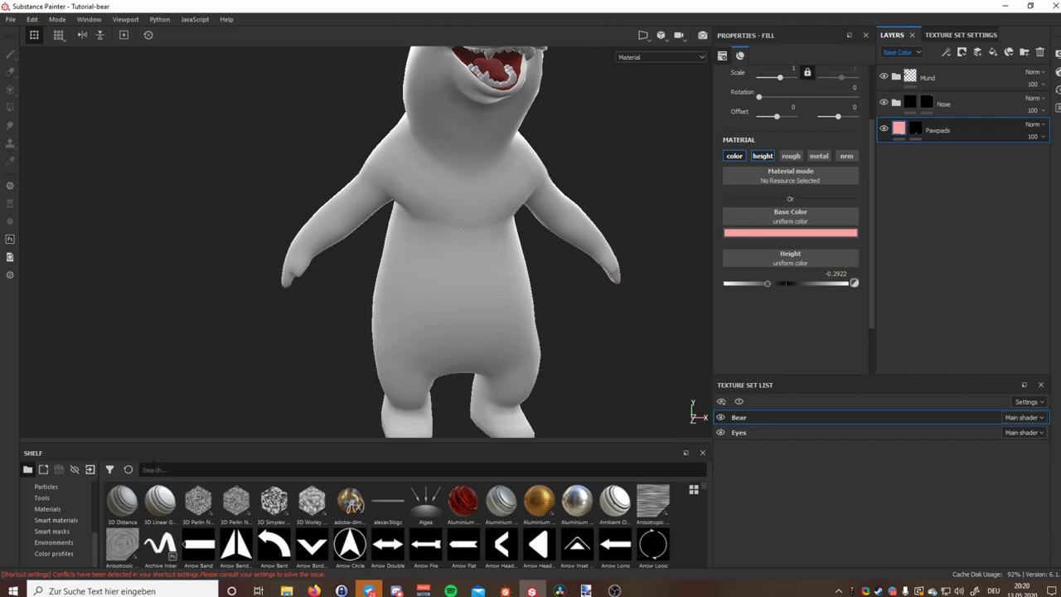
pyautogui.write('fur')
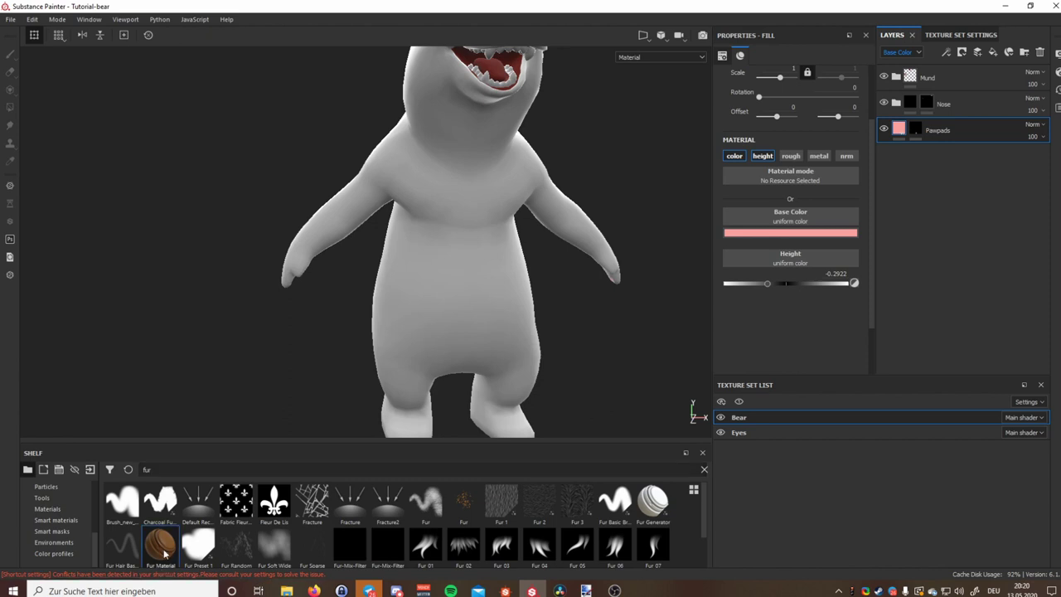
pyautogui.moveTo(166, 551); pyautogui.dragTo(942, 227)
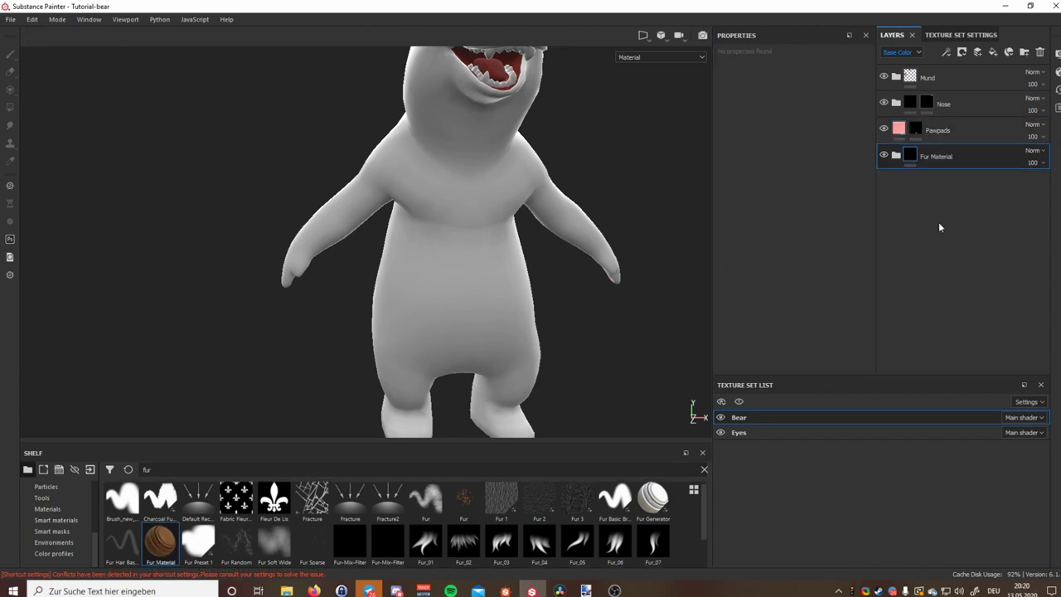
pyautogui.click(896, 158)
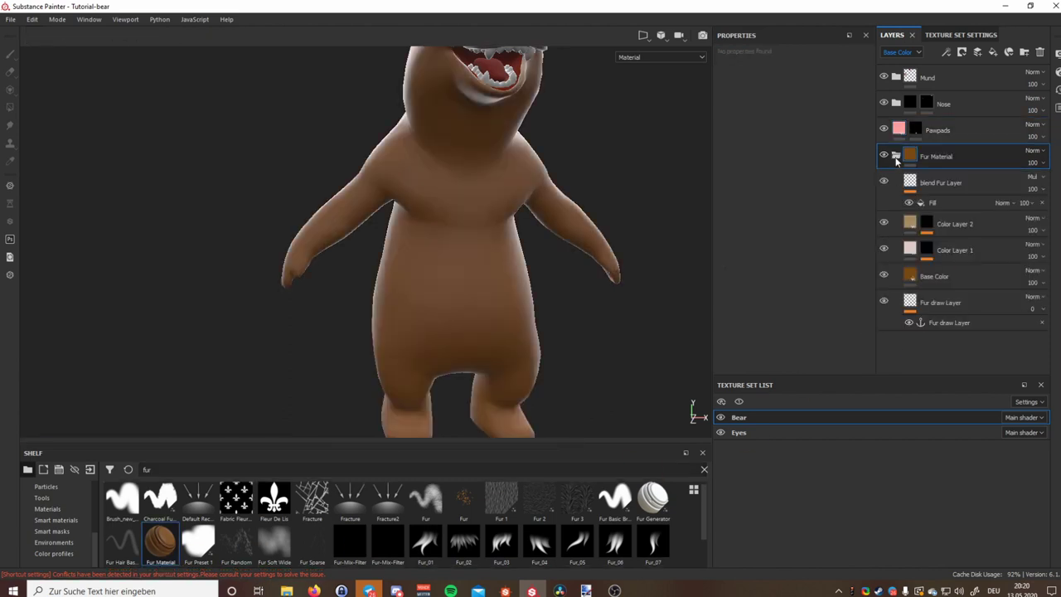
# Inspect the Fur draw Layer and the stack in the Height, Roughness, Metallic and Normal channels, ending on Base Color
pyautogui.click(909, 307)
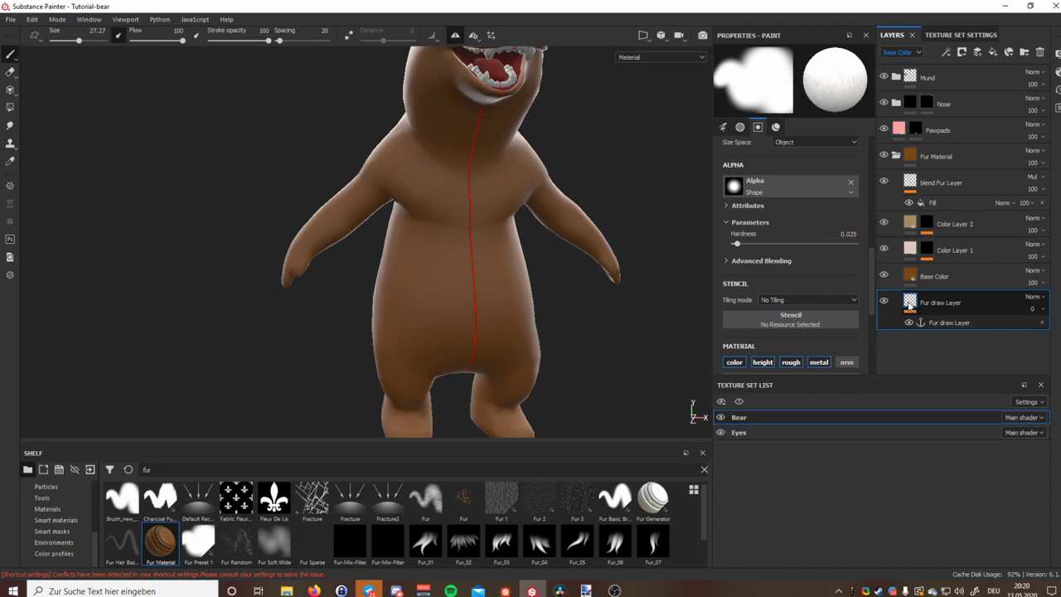
pyautogui.moveTo(915, 310)
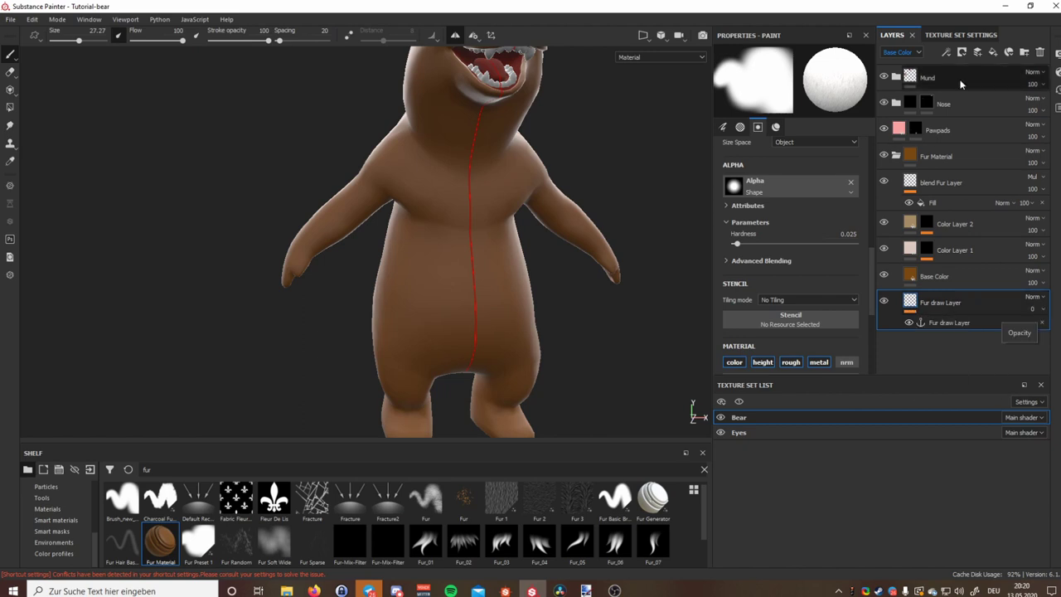
pyautogui.click(919, 54)
pyautogui.click(895, 69)
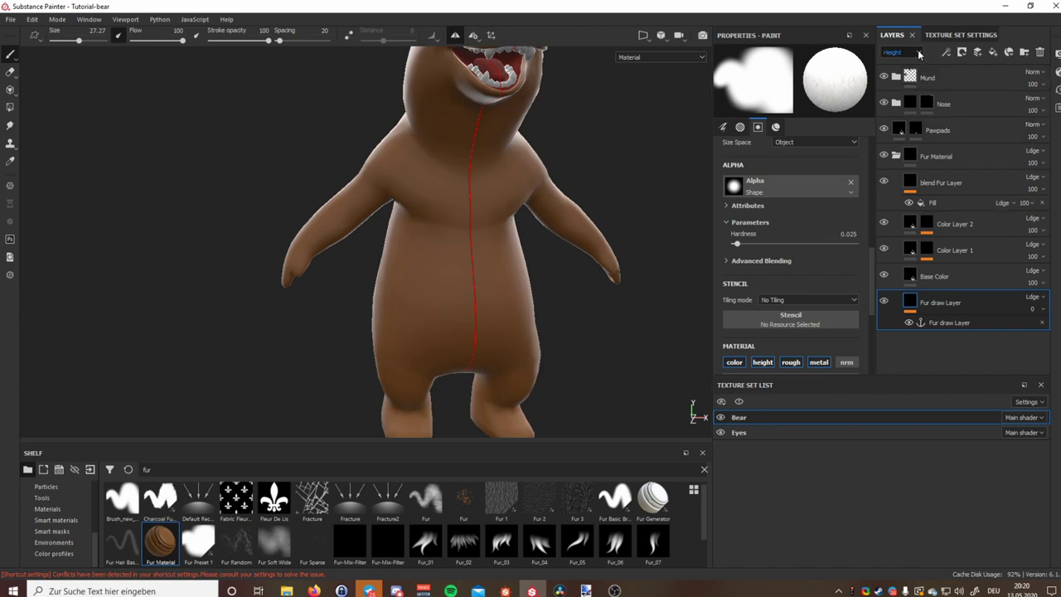
pyautogui.click(908, 52)
pyautogui.click(910, 77)
pyautogui.click(908, 54)
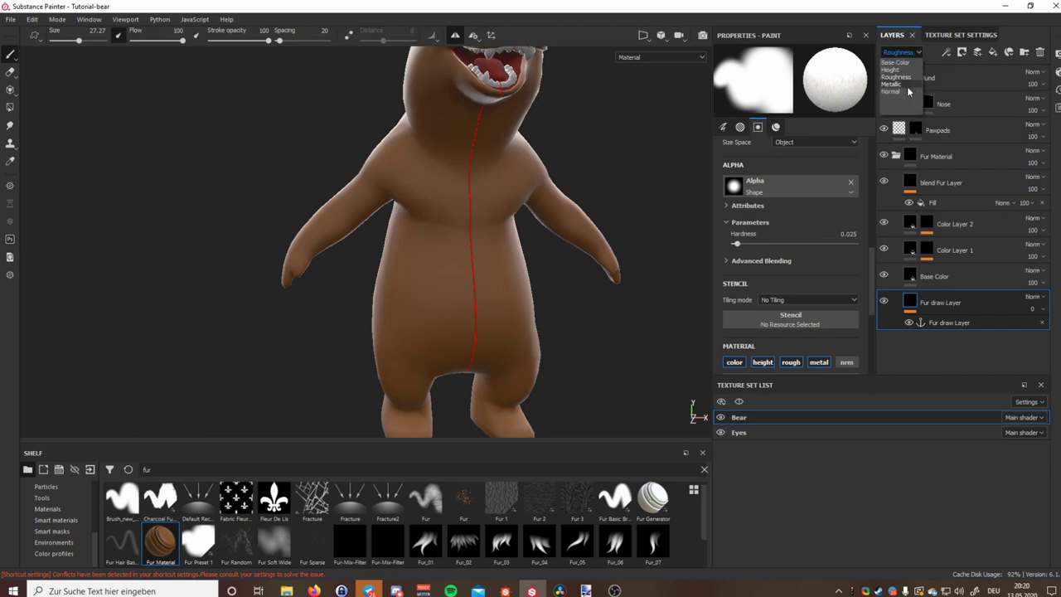
pyautogui.click(907, 84)
pyautogui.click(908, 52)
pyautogui.click(891, 91)
pyautogui.click(903, 52)
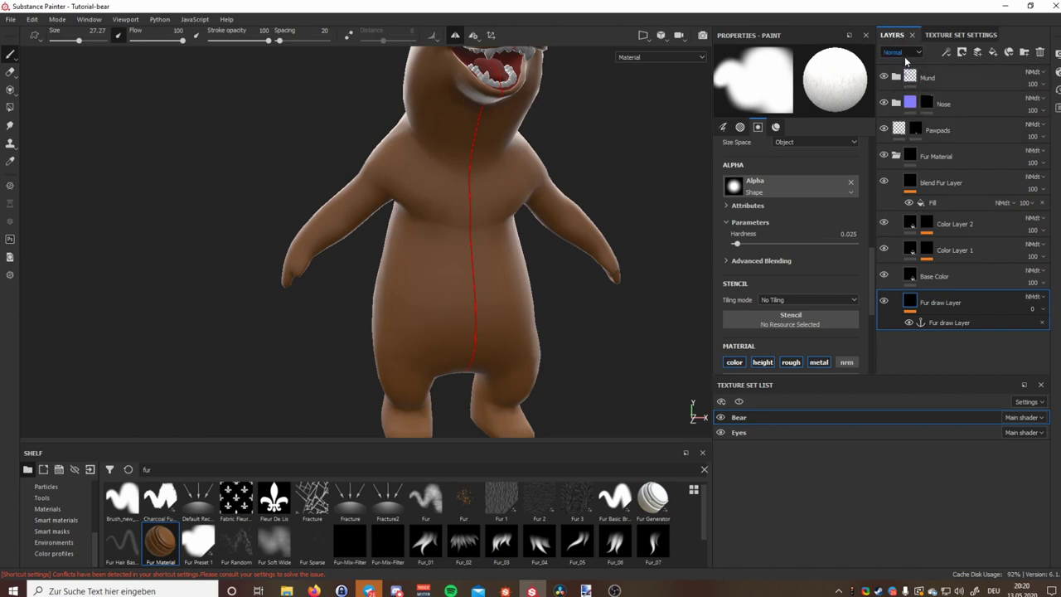
pyautogui.click(895, 62)
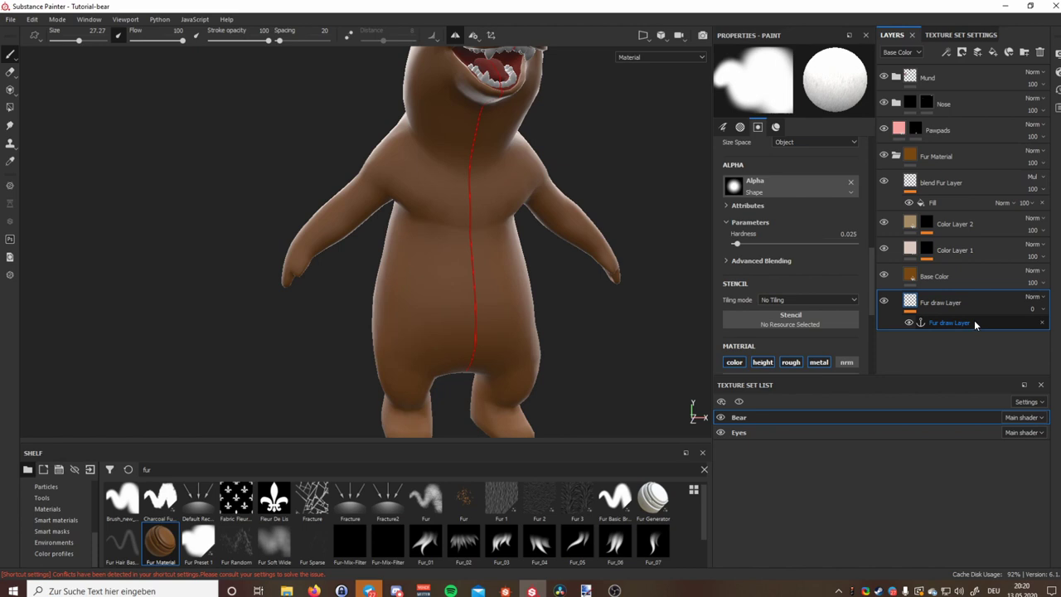
# Examine the Fur draw Layer's anchor point, the fill colors of the color layers and Color Layer 1's Fur-Mix-Filter settings
pyautogui.click(942, 322)
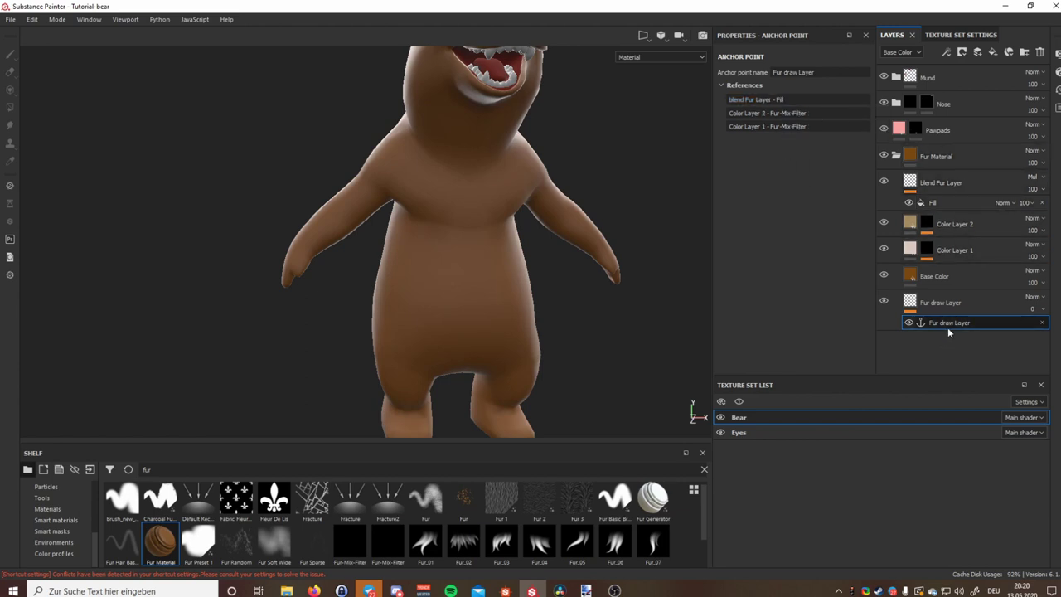
pyautogui.click(913, 279)
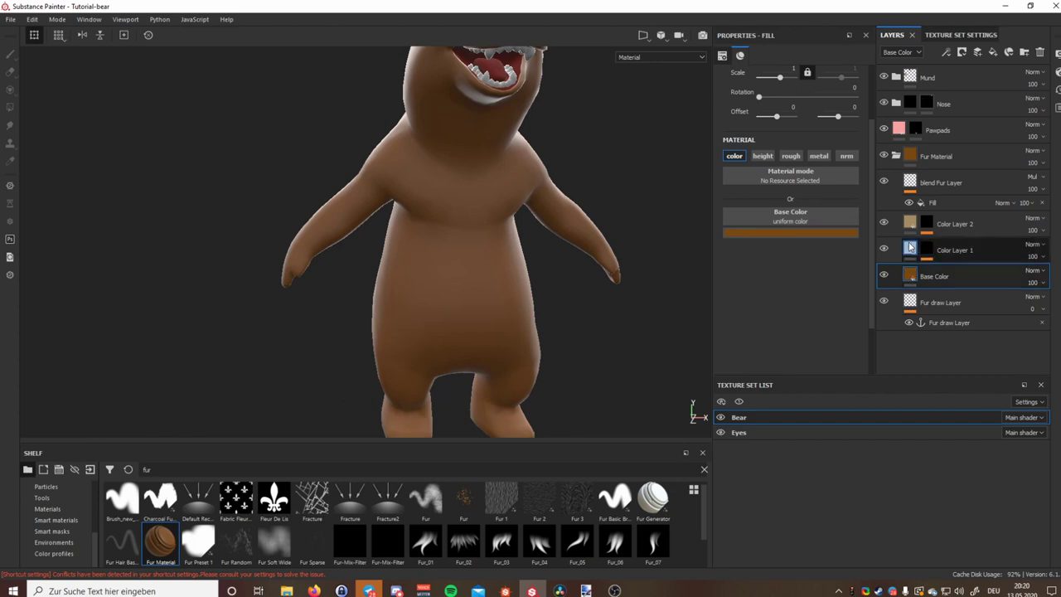
pyautogui.moveTo(910, 248); pyautogui.dragTo(910, 249)
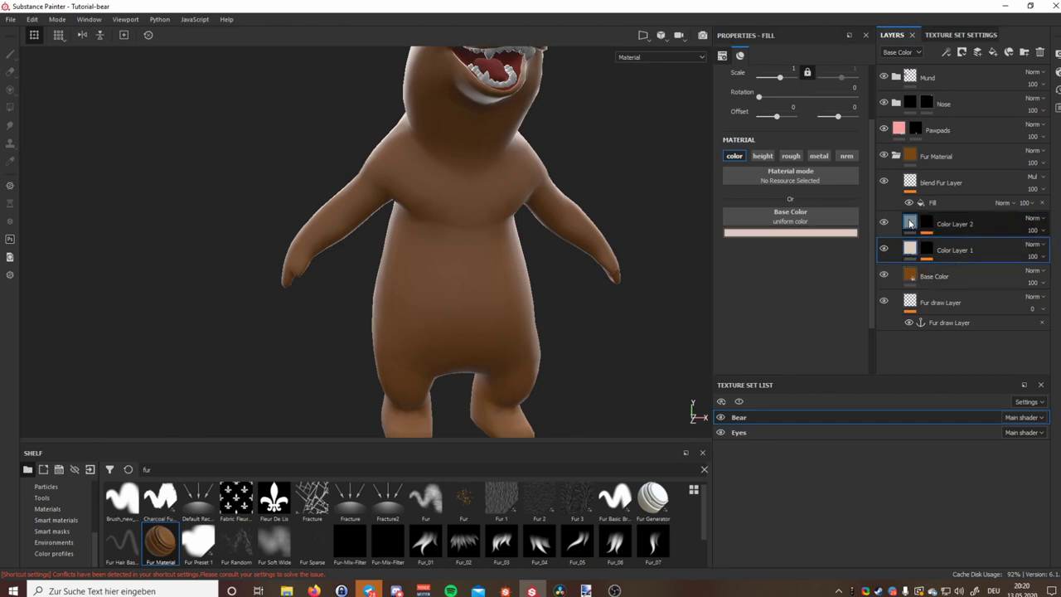
pyautogui.click(910, 223)
pyautogui.click(909, 249)
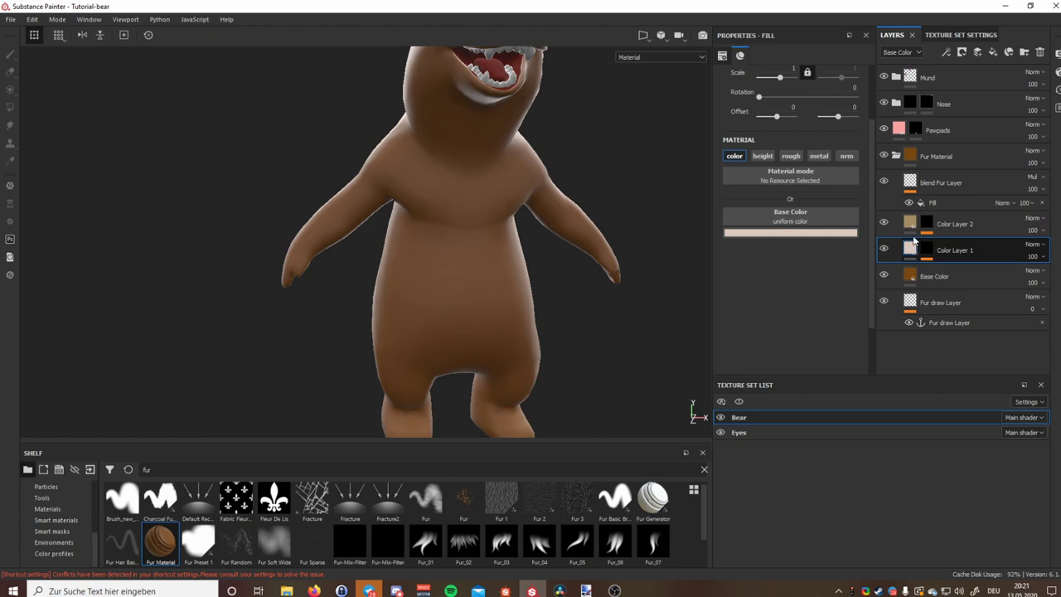
pyautogui.moveTo(921, 255); pyautogui.dragTo(927, 251)
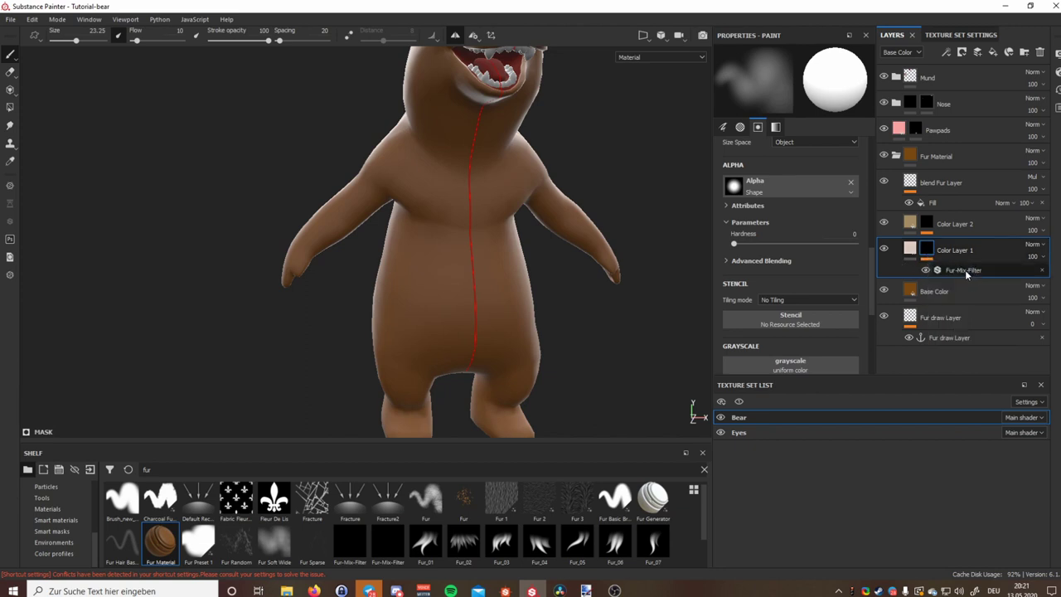
pyautogui.click(964, 271)
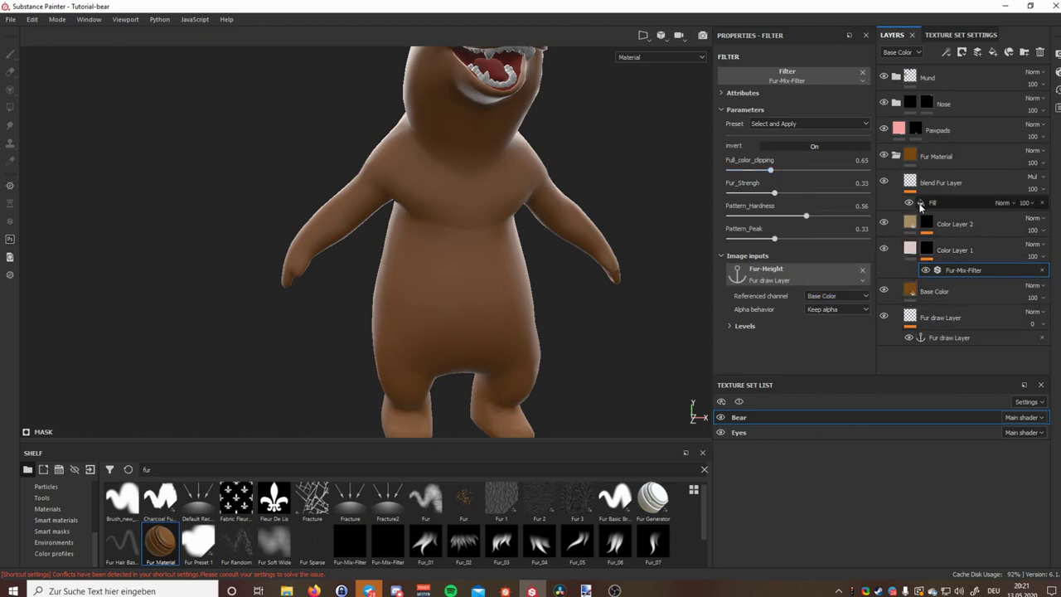
pyautogui.click(909, 186)
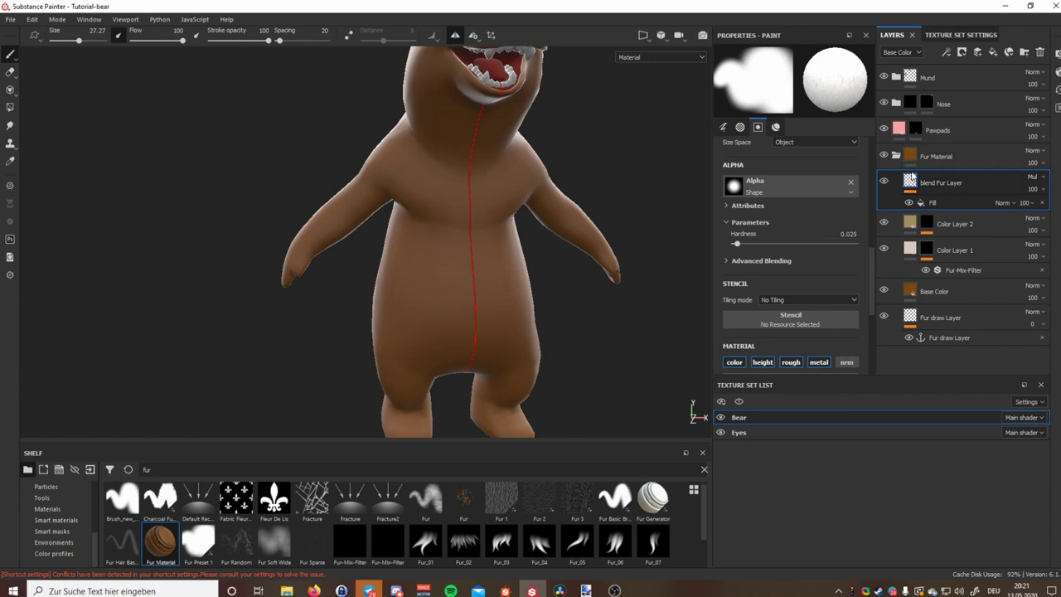
pyautogui.doubleClick(923, 186)
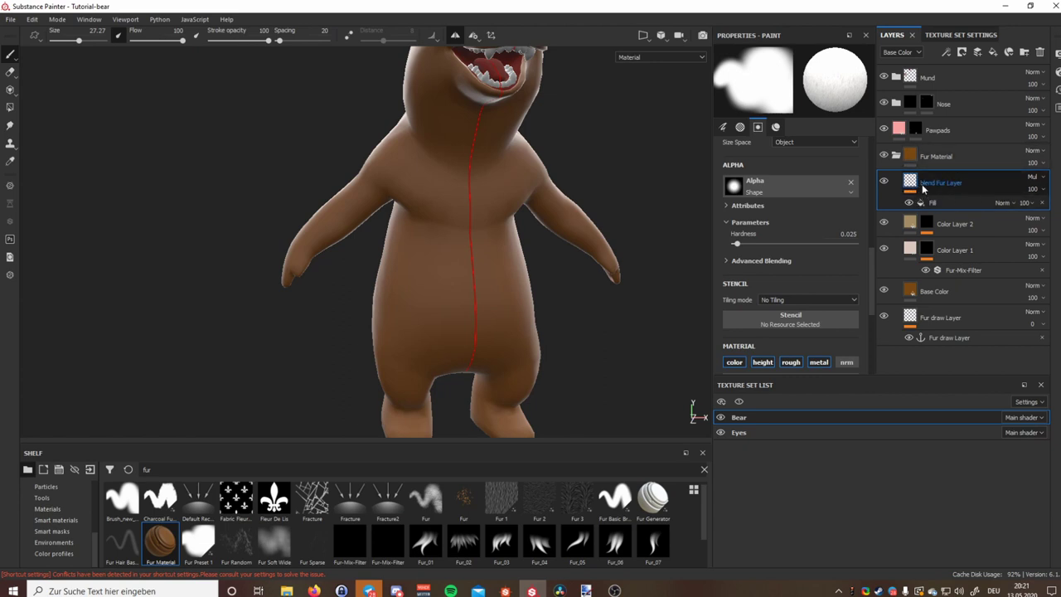
pyautogui.click(934, 204)
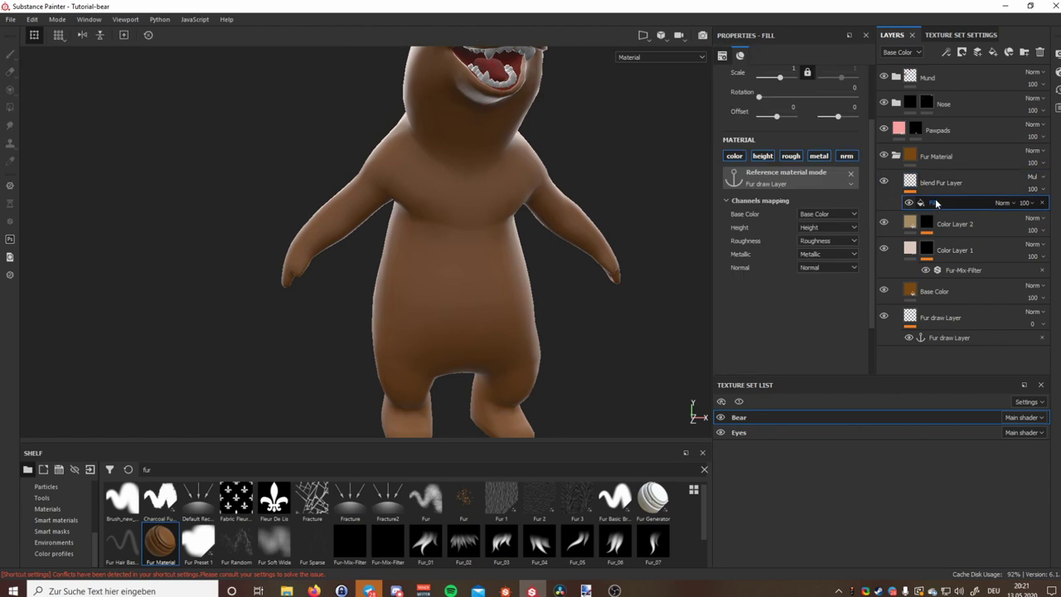
pyautogui.click(942, 338)
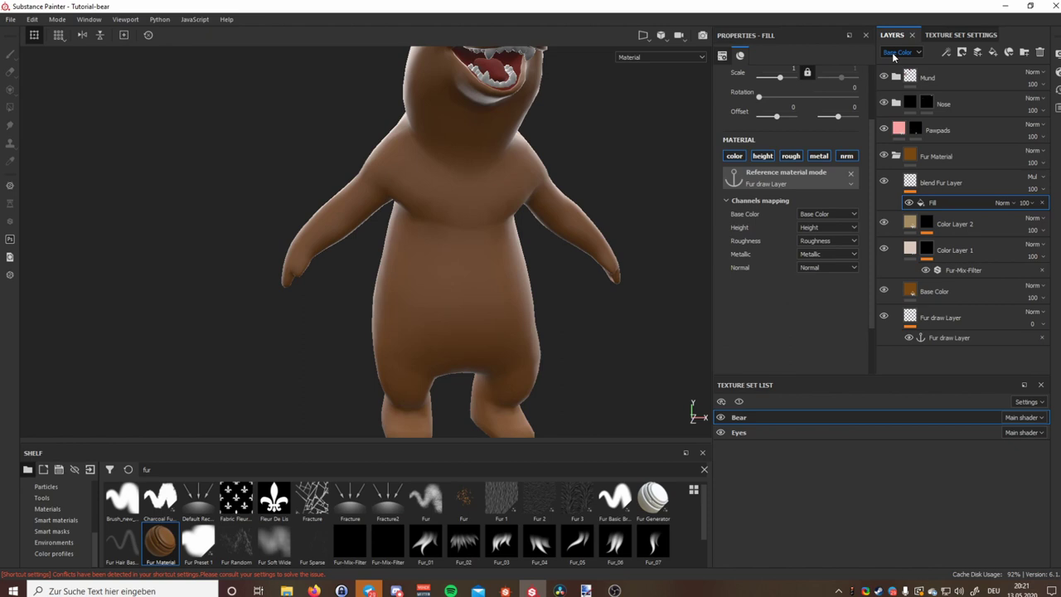
pyautogui.click(1039, 178)
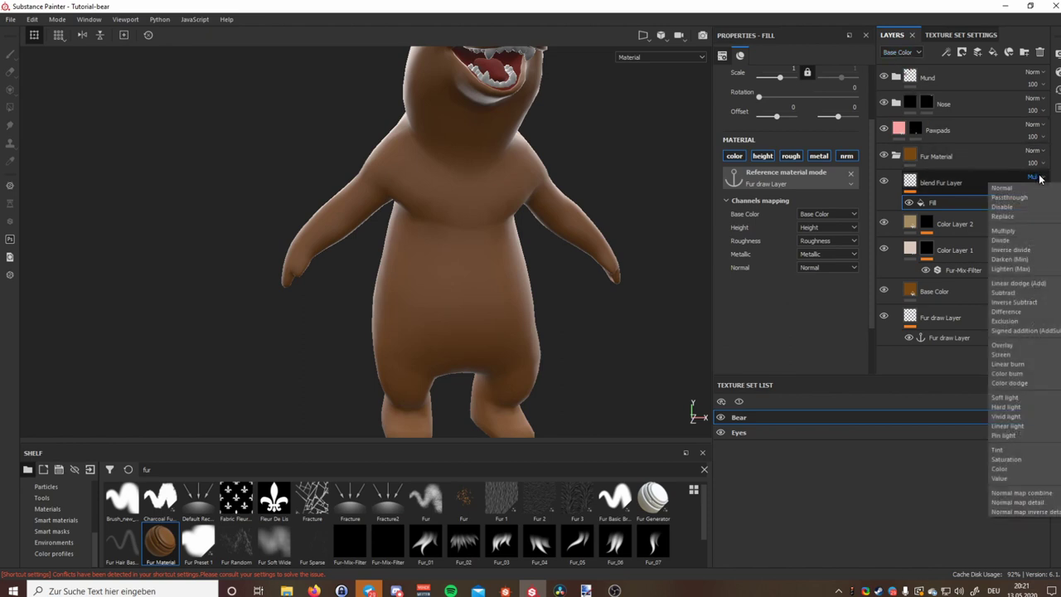
pyautogui.click(1041, 178)
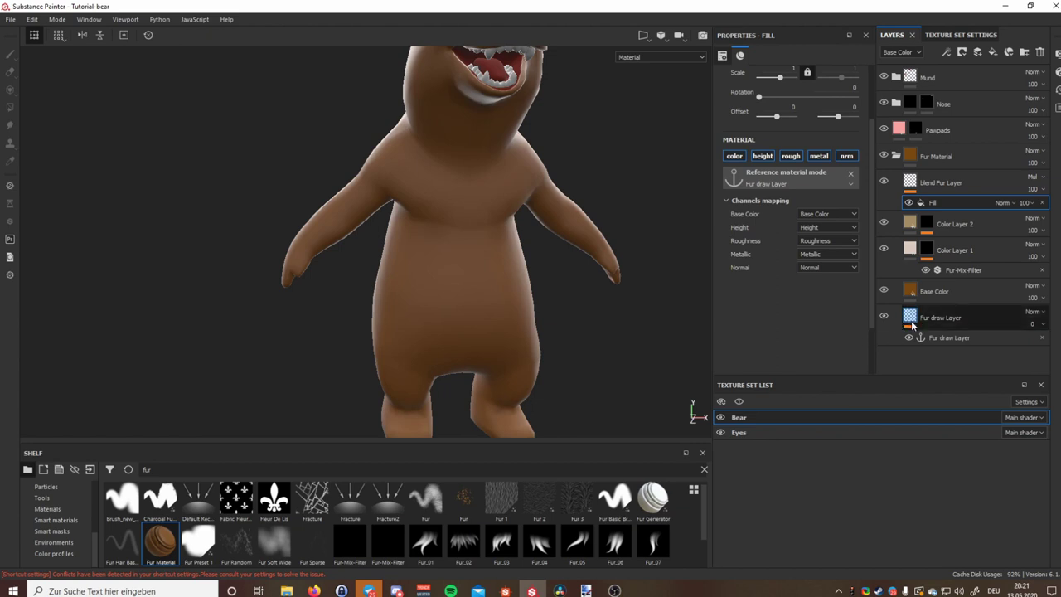
pyautogui.moveTo(906, 224)
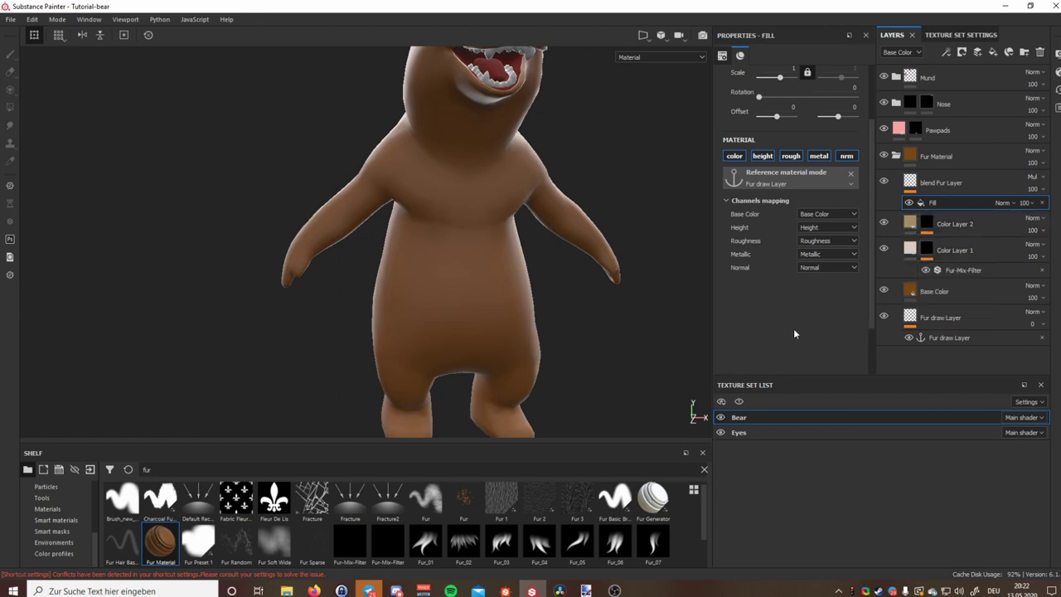
# Set up the Fur draw Layer for painting with the Fur Basic brush and the Fur_Effect_Brushable material
pyautogui.click(910, 318)
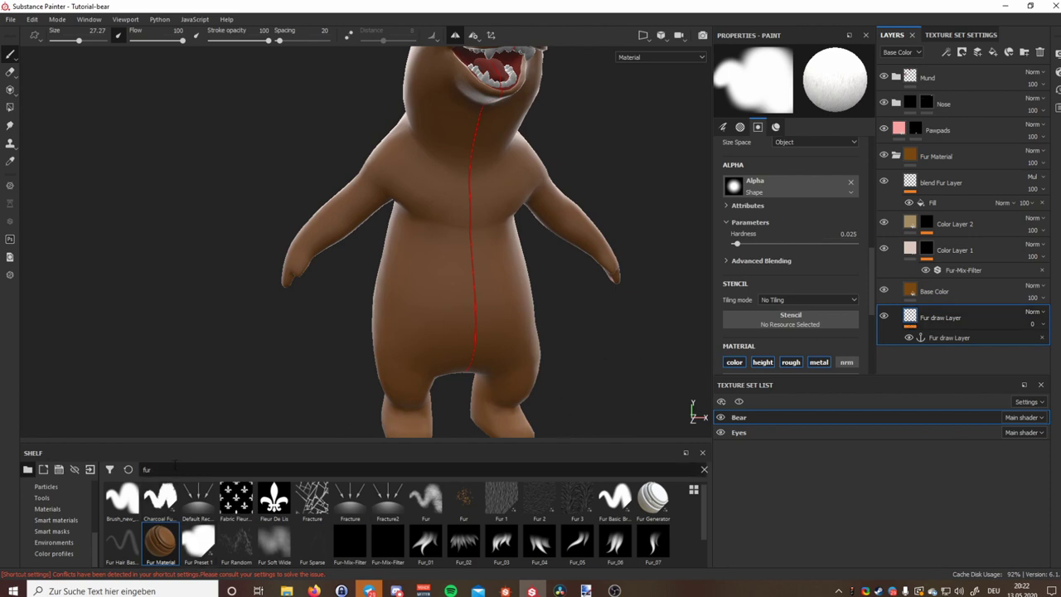
pyautogui.click(91, 474)
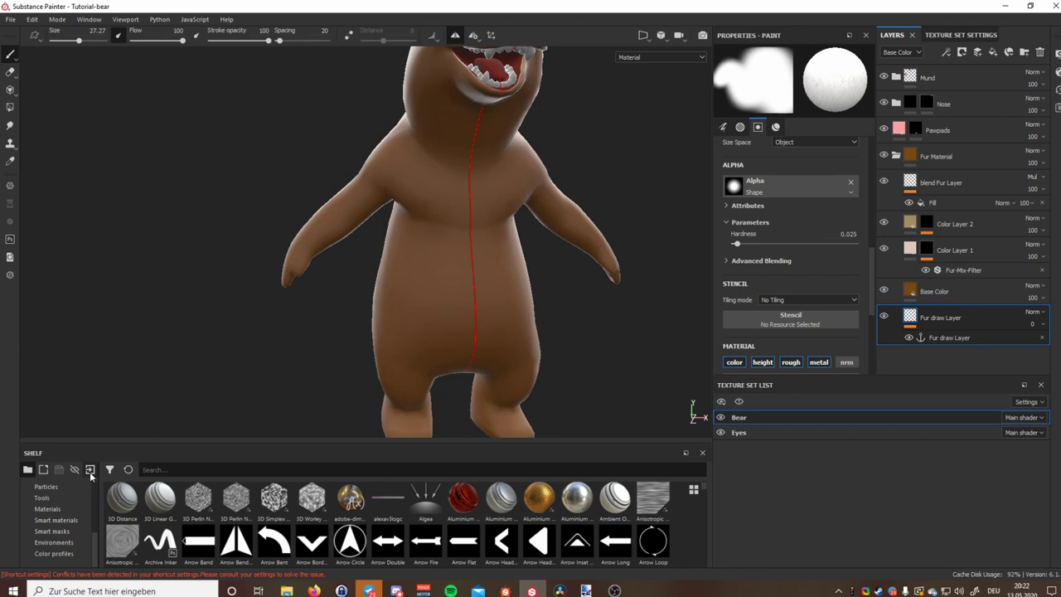
pyautogui.write('fur')
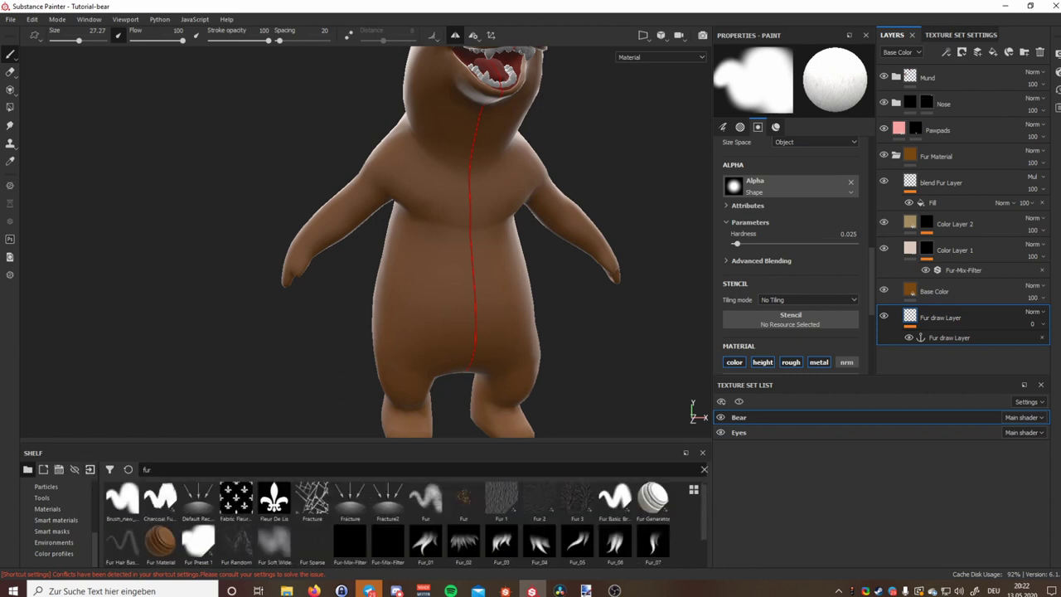
pyautogui.scroll(-2, 547, 522)
pyautogui.scroll(2, 580, 514)
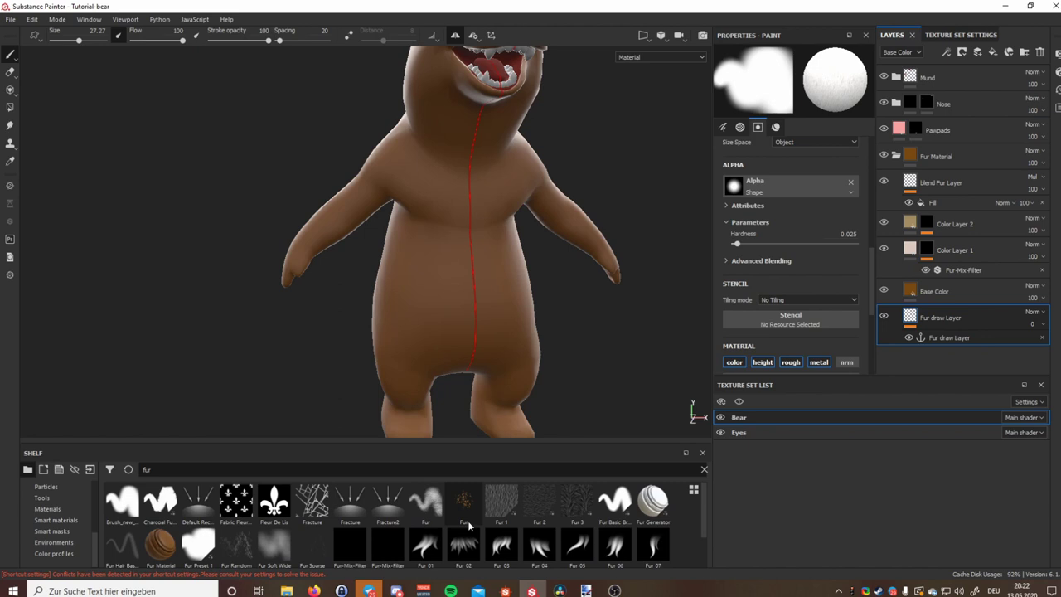
pyautogui.click(620, 504)
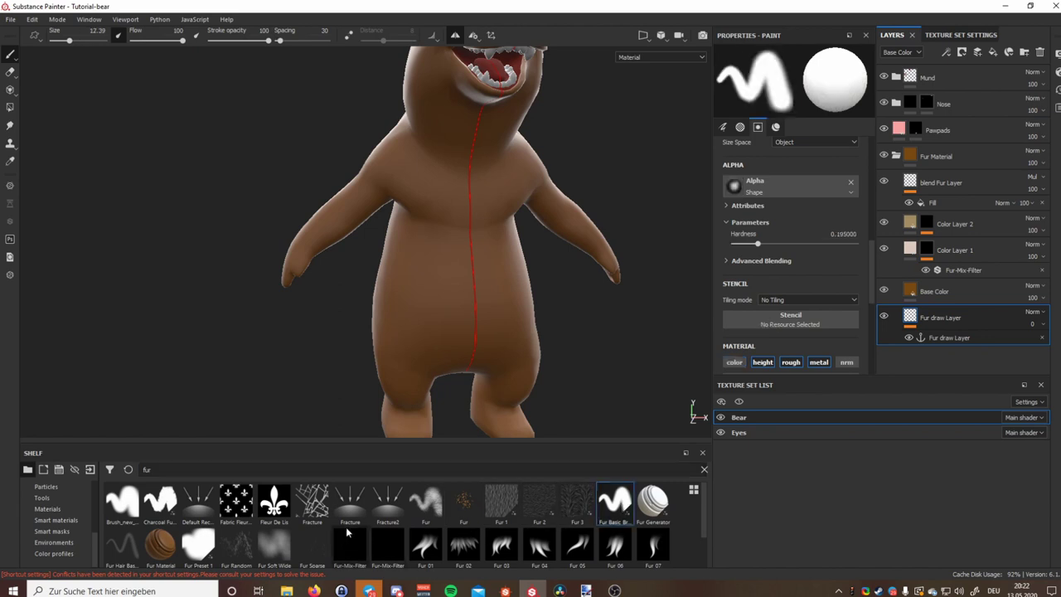
pyautogui.scroll(-1, 348, 522)
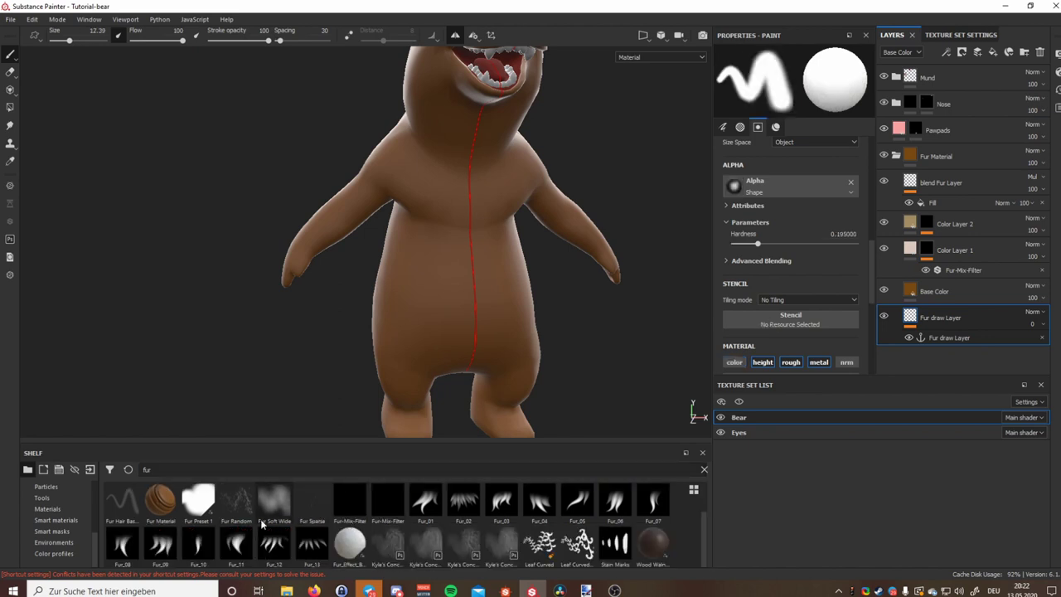
pyautogui.click(349, 543)
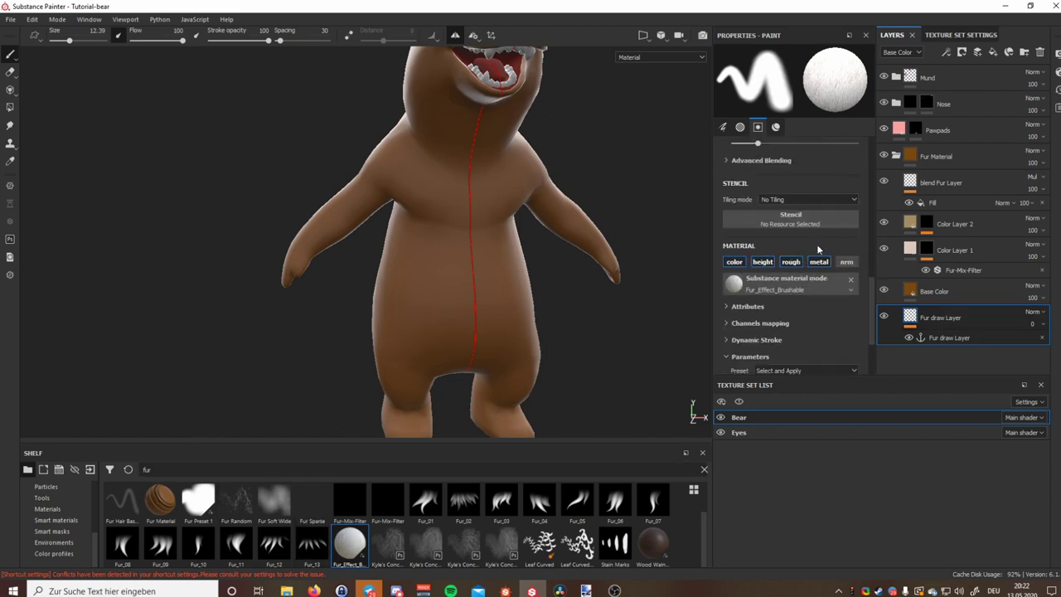
# Check the Bear texture set's channels and the additional channels available, and return to the layer stack
pyautogui.click(946, 35)
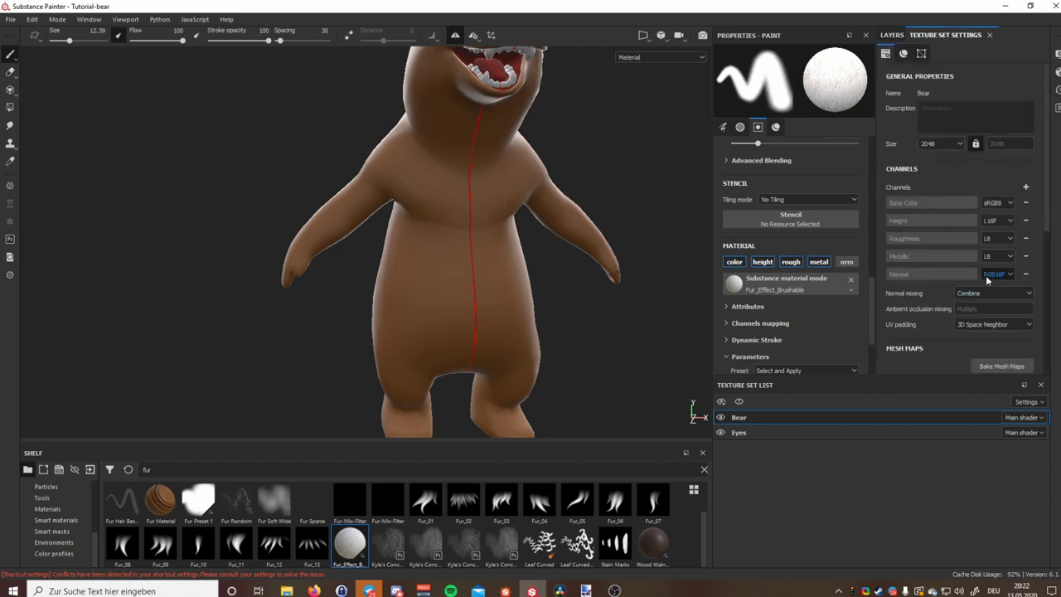
pyautogui.click(1025, 187)
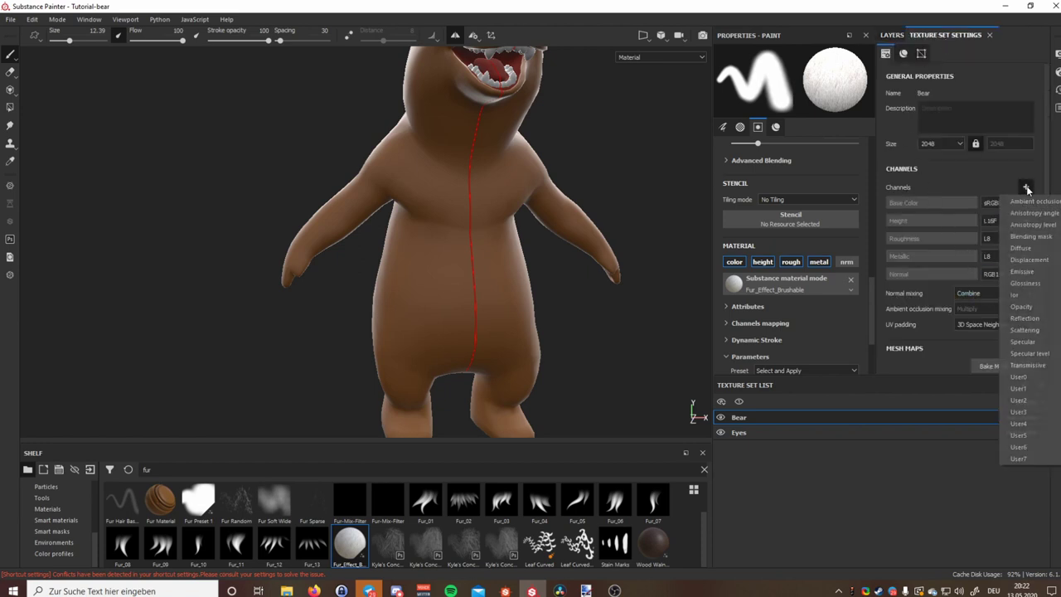
pyautogui.click(1025, 274)
pyautogui.click(892, 35)
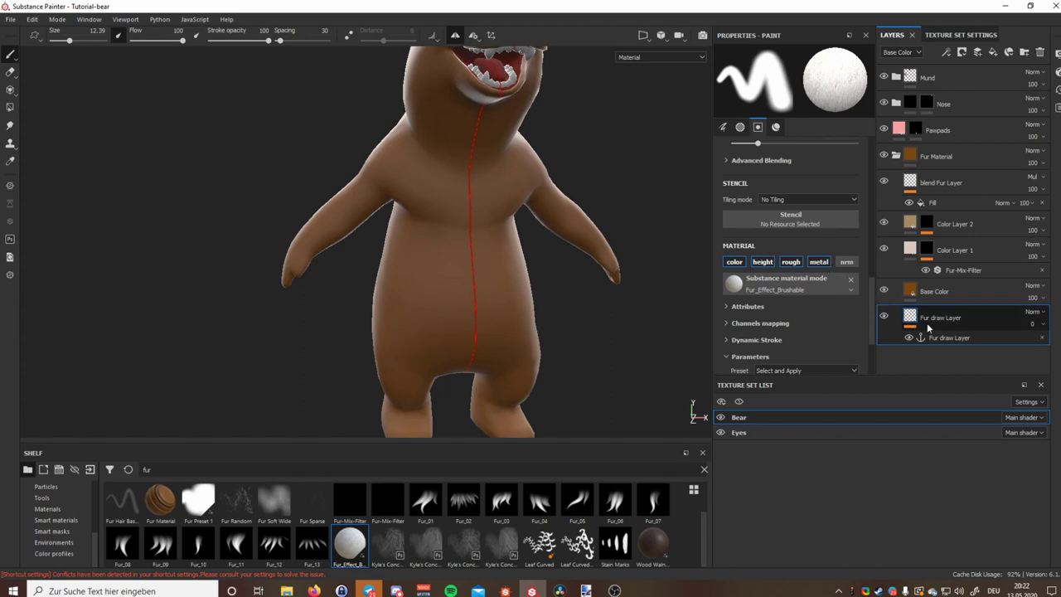
# Turn off Follow Path for the Fur Basic brush and set its angle to 0
pyautogui.scroll(-3, 789, 276)
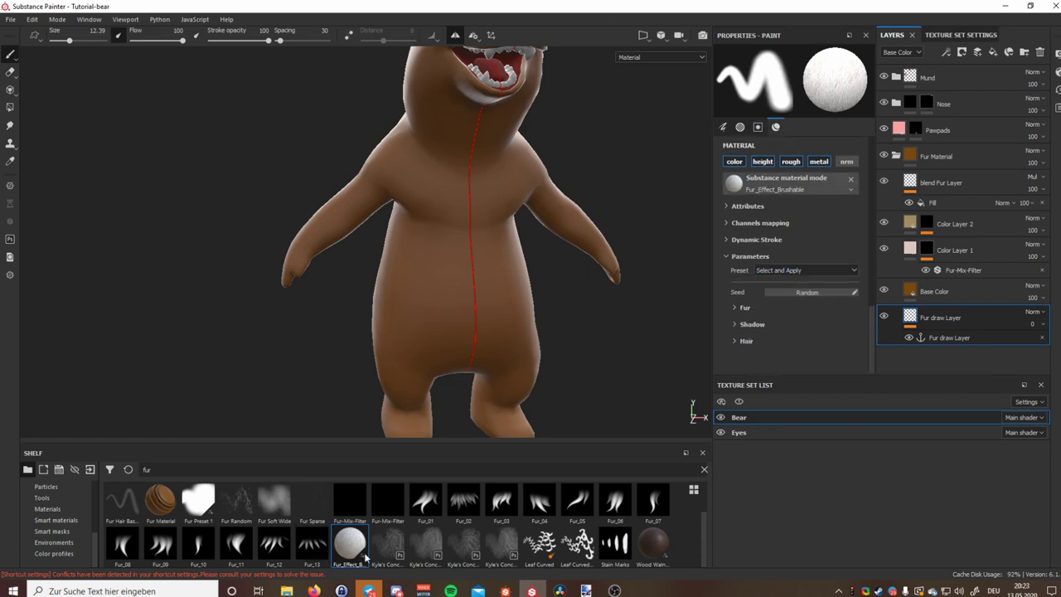
pyautogui.scroll(6, 772, 203)
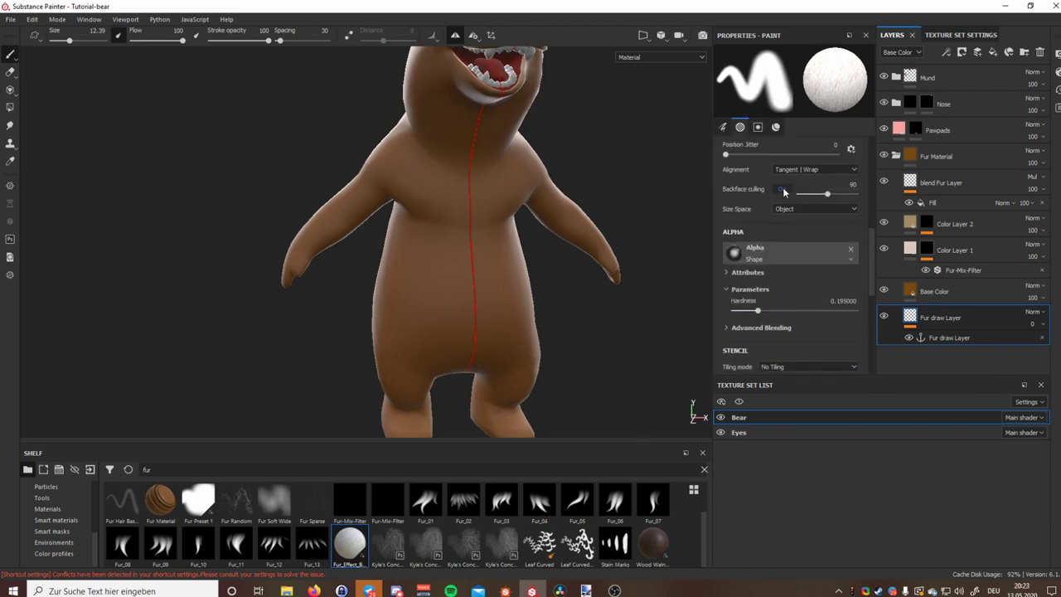
pyautogui.scroll(3, 766, 181)
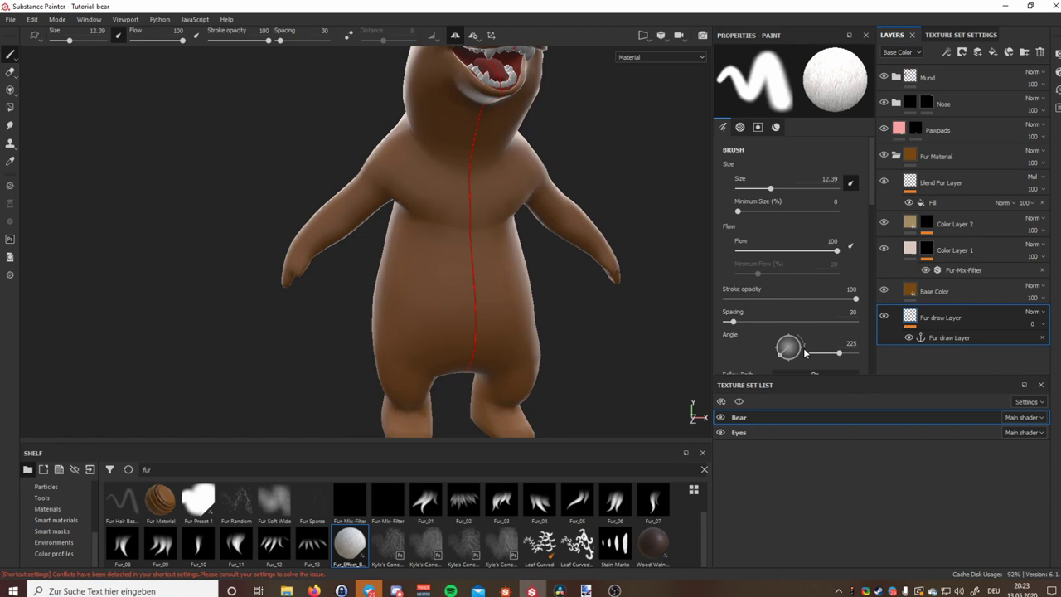
pyautogui.click(813, 373)
pyautogui.moveTo(838, 354); pyautogui.dragTo(797, 355)
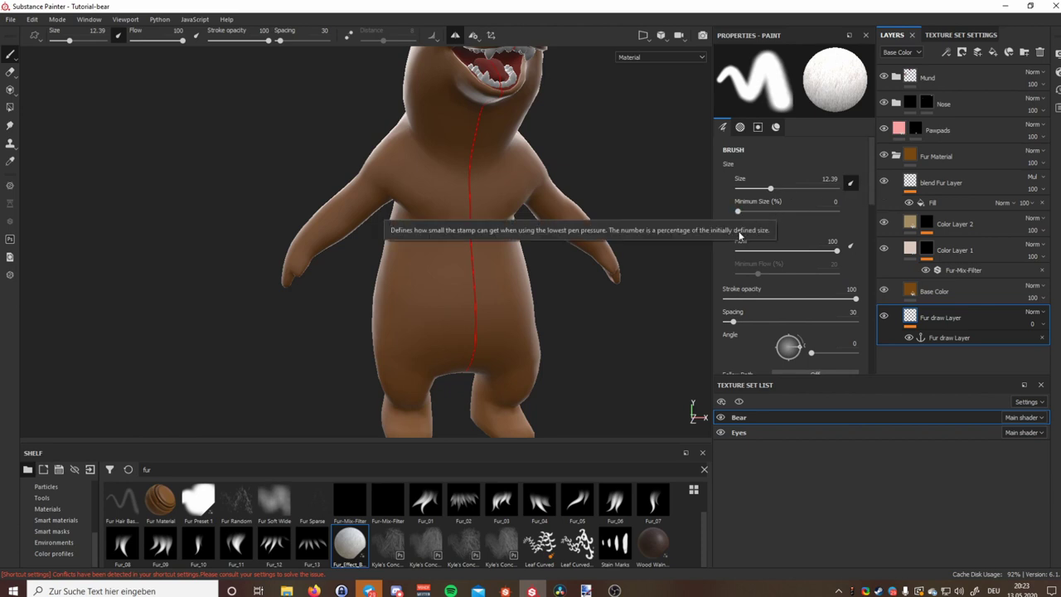
# Review the brush's flow, opacity and spacing settings and turn Follow Path on
pyautogui.scroll(-1, 740, 235)
pyautogui.moveTo(826, 218); pyautogui.dragTo(868, 214)
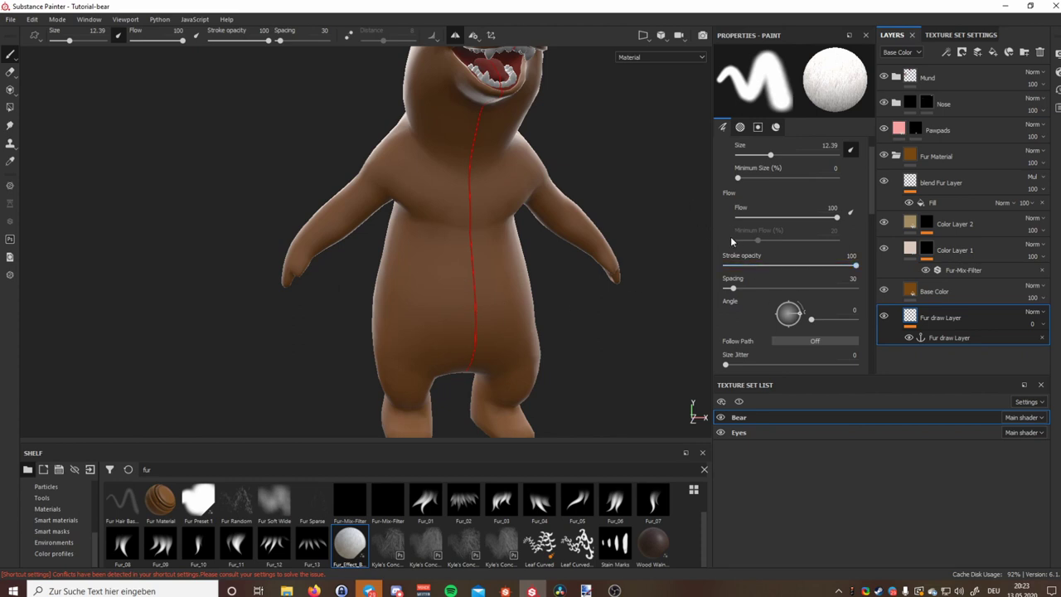
pyautogui.scroll(-1, 730, 239)
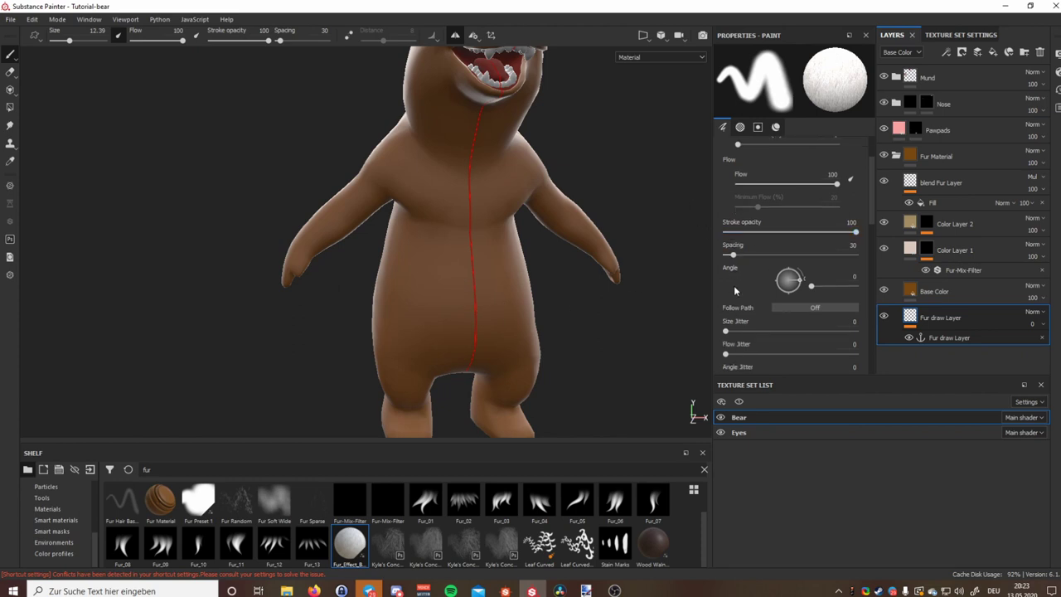
pyautogui.scroll(-1, 732, 295)
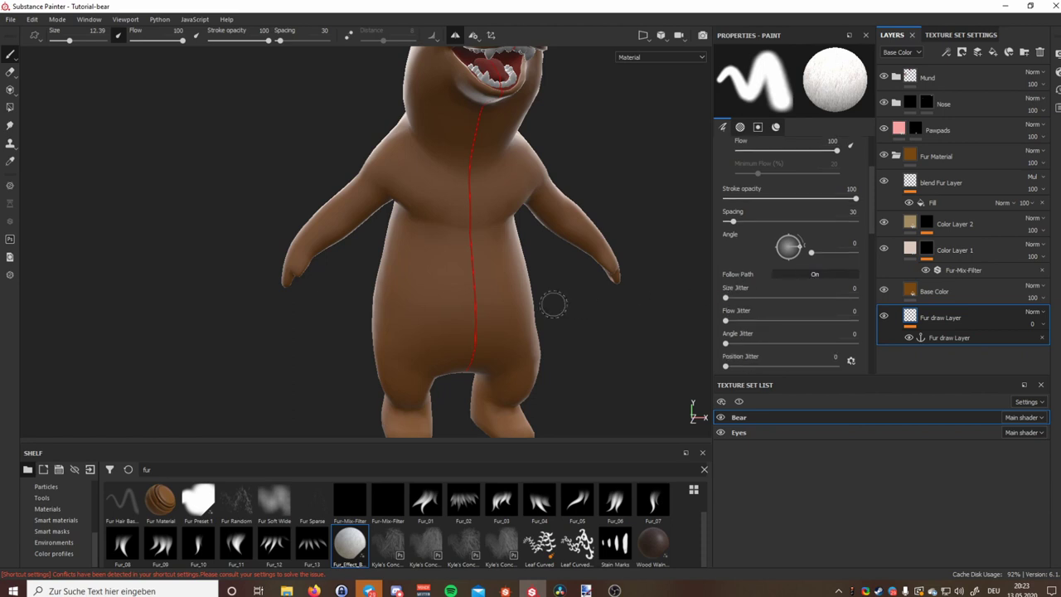
pyautogui.click(493, 241)
# Check the brush's alignment and size space settings and set the alpha's Hardness to 0.25
pyautogui.scroll(-4, 750, 245)
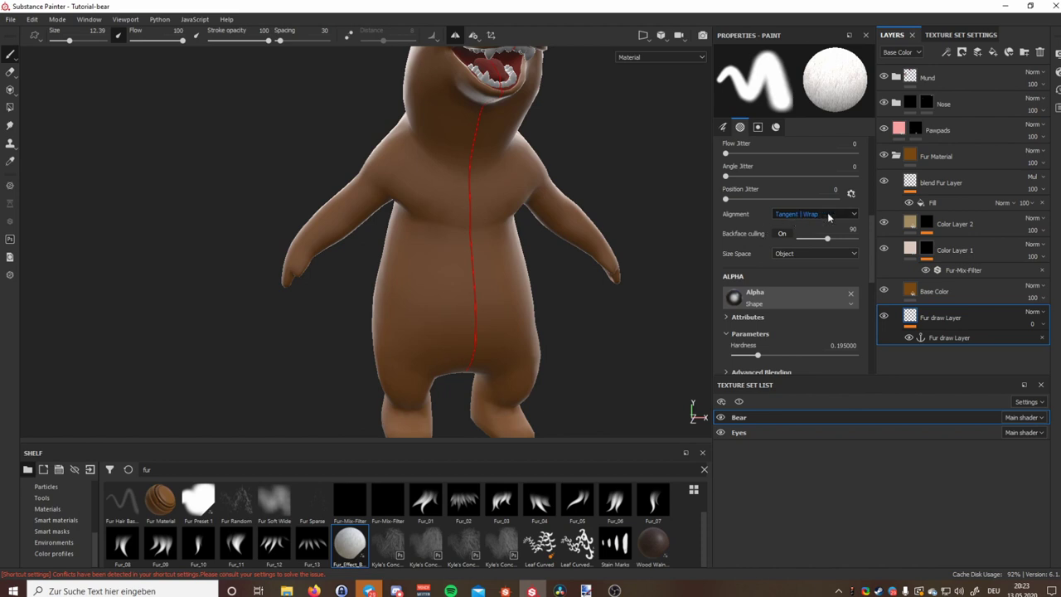
pyautogui.scroll(-2, 754, 241)
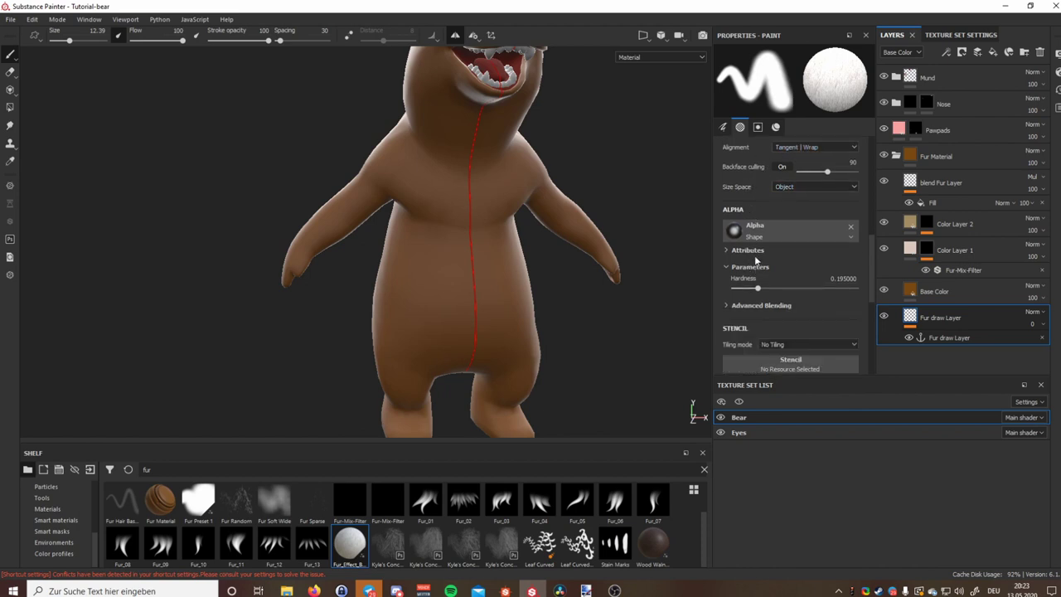
pyautogui.scroll(-3, 749, 257)
pyautogui.scroll(2, 749, 254)
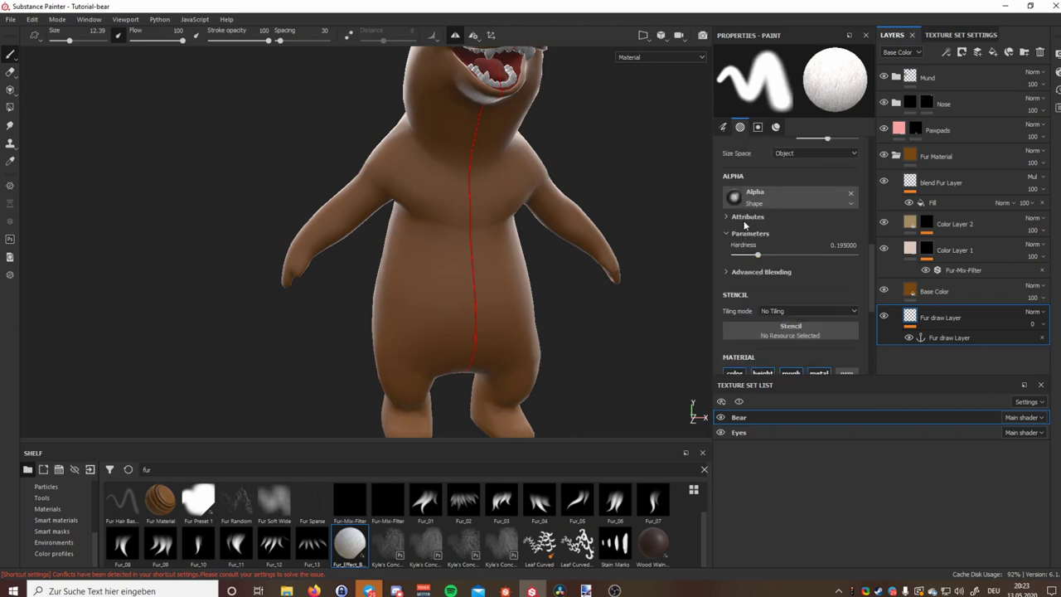
pyautogui.moveTo(757, 257)
pyautogui.mouseDown()
pyautogui.moveTo(736, 262)
pyautogui.moveTo(882, 249)
pyautogui.mouseUp()
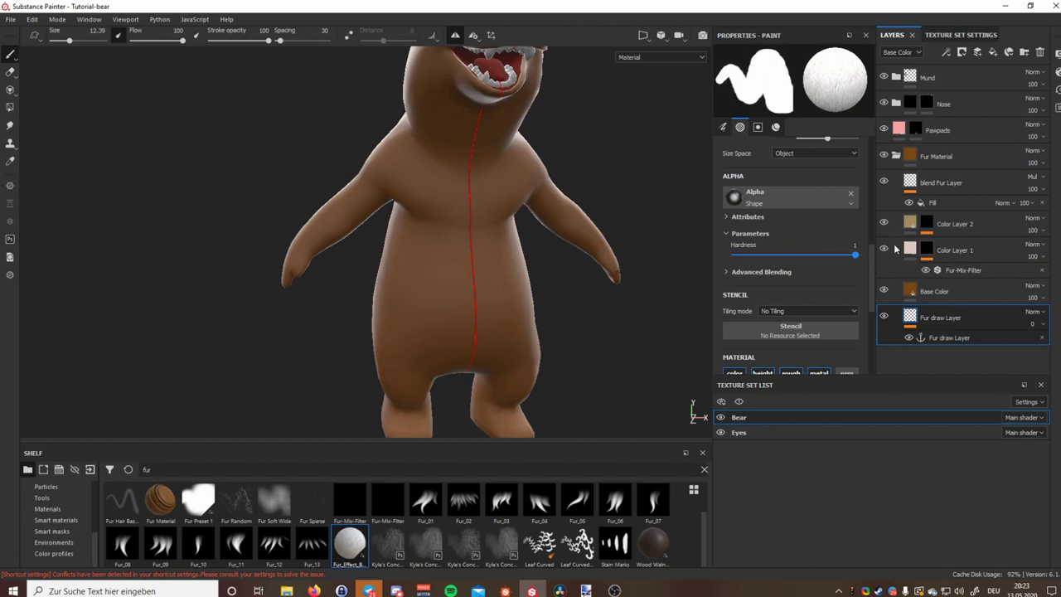
pyautogui.moveTo(856, 256)
pyautogui.mouseDown()
pyautogui.moveTo(723, 273)
pyautogui.moveTo(789, 253)
pyautogui.moveTo(765, 255)
pyautogui.mouseUp()
# Paint a mirrored fur stroke from the bear's chest down to the belly at brush size 50.69 with a Single random seed
pyautogui.scroll(-2, 729, 261)
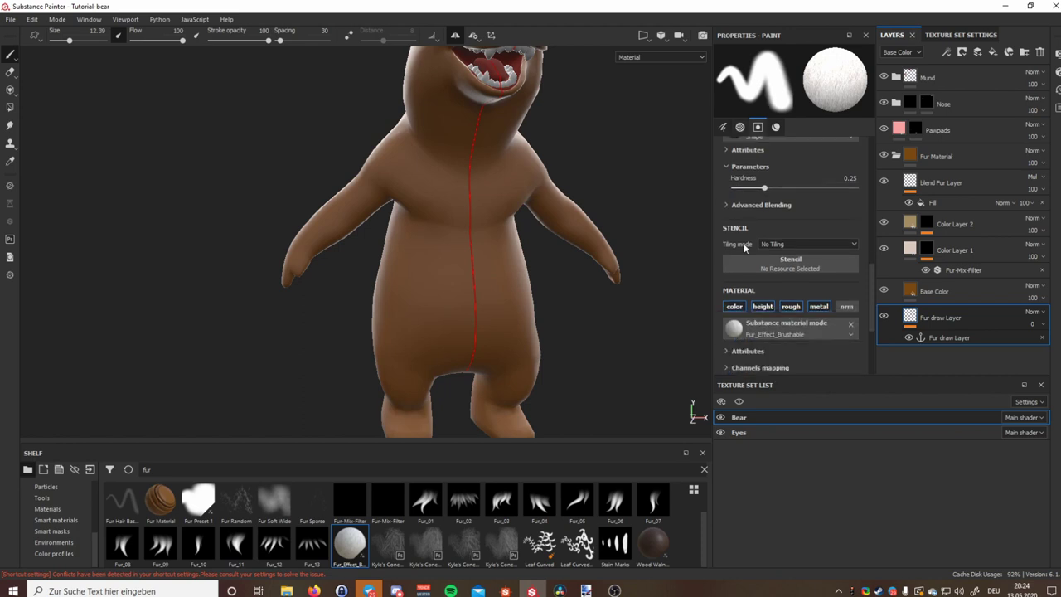
pyautogui.scroll(-2, 744, 248)
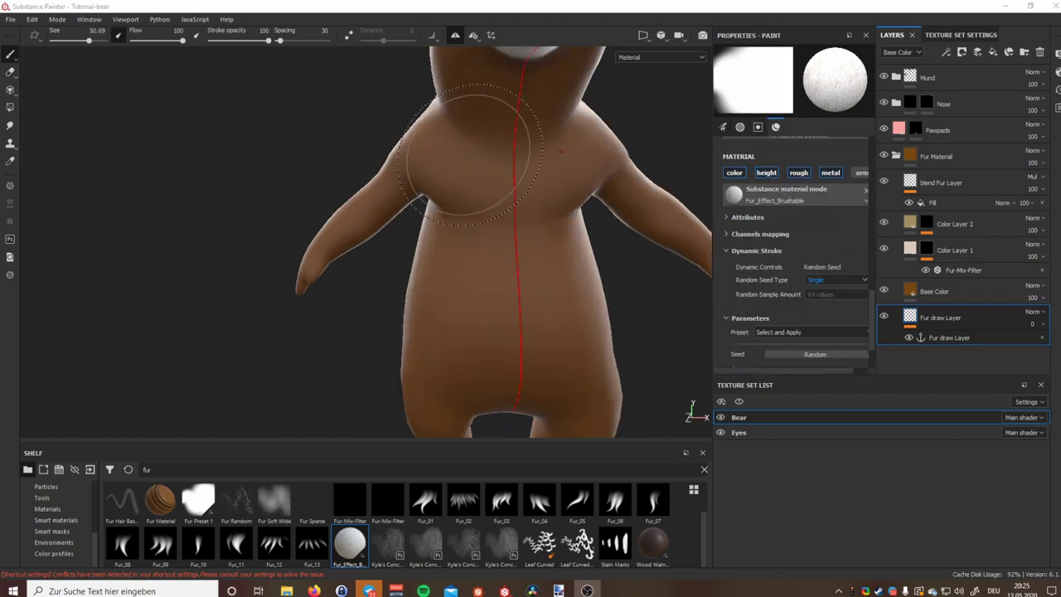
pyautogui.moveTo(474, 154)
pyautogui.mouseDown()
pyautogui.moveTo(514, 224)
pyautogui.moveTo(506, 327)
pyautogui.mouseUp()
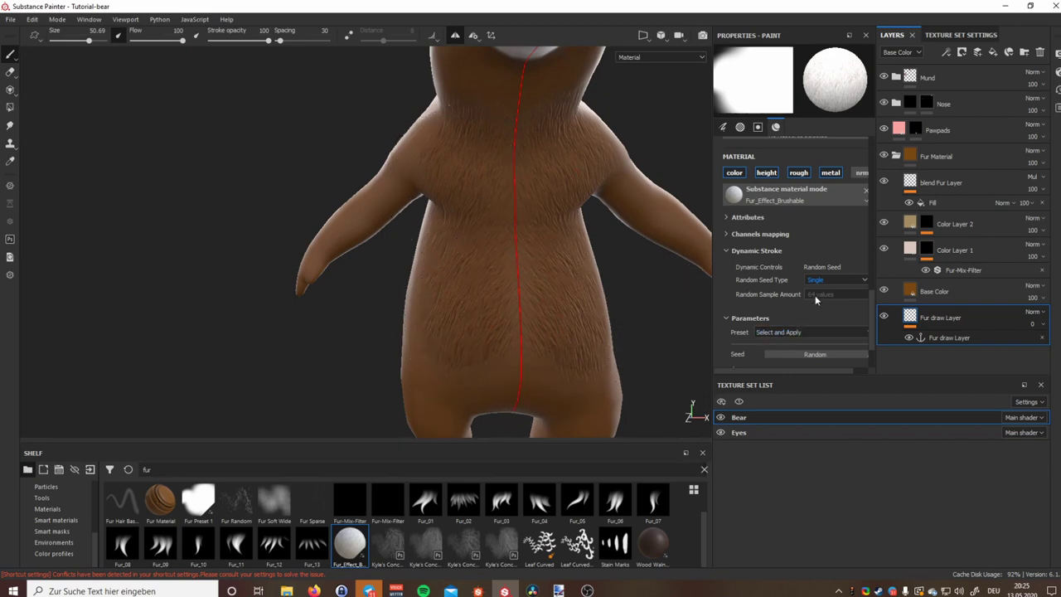
# Set the Random Seed Type to Random Per Stamp and paint fur down and back up the bear's chest and belly
pyautogui.click(819, 281)
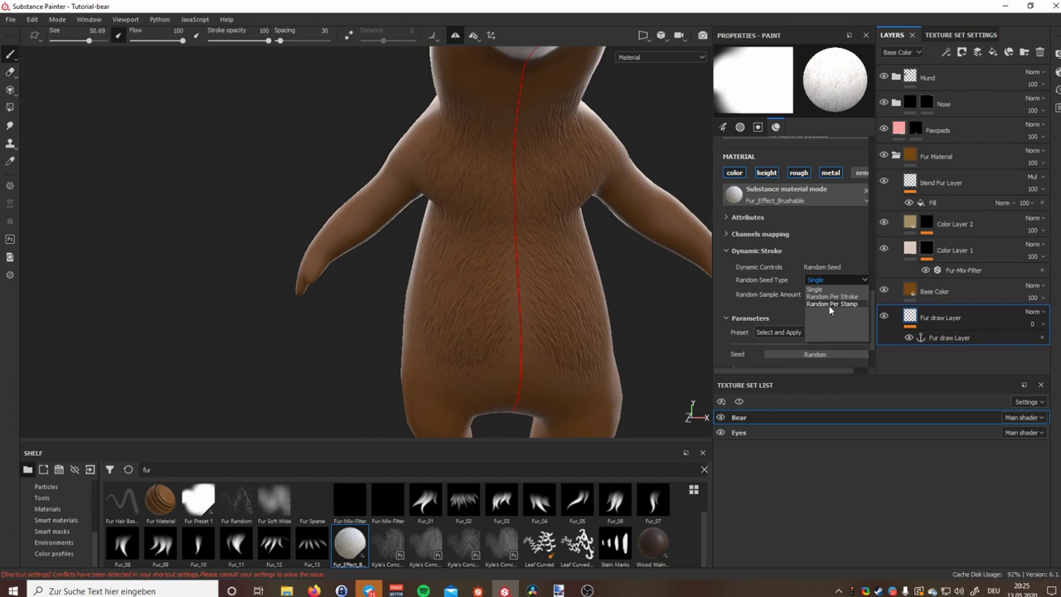
pyautogui.click(831, 305)
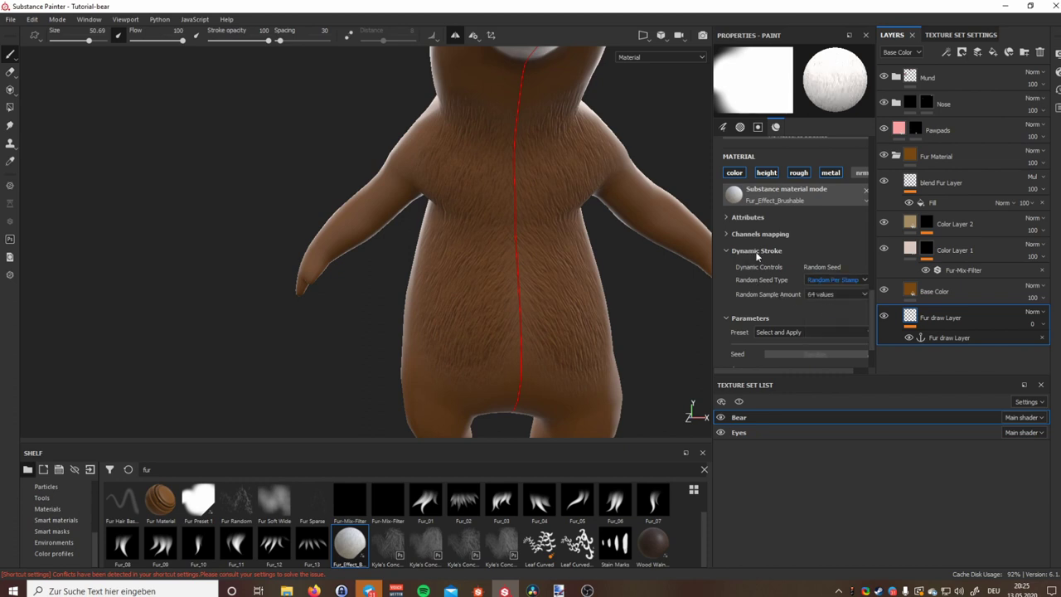
pyautogui.moveTo(482, 154); pyautogui.dragTo(476, 371)
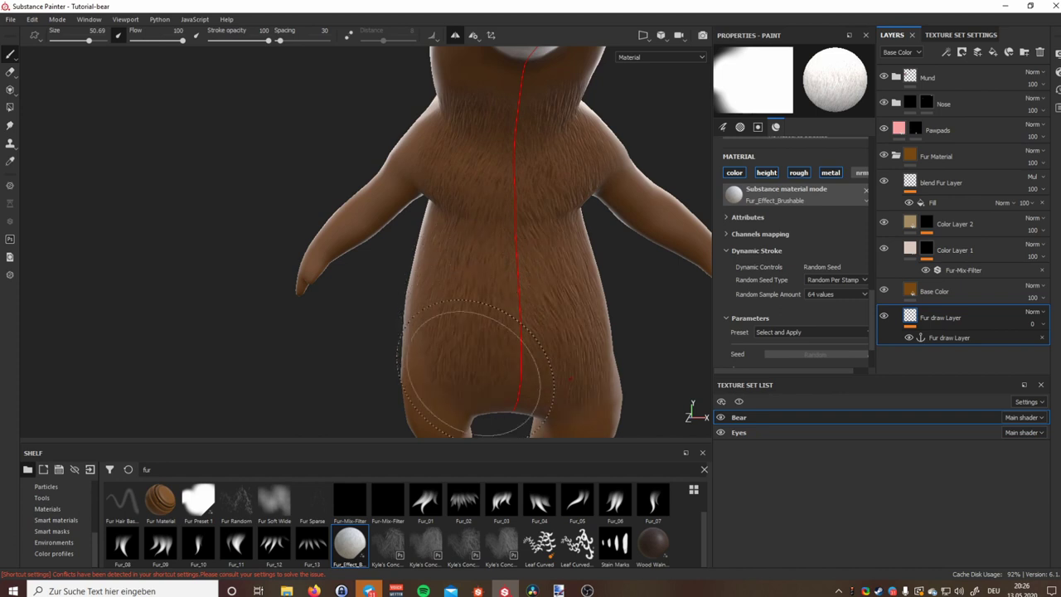
pyautogui.moveTo(487, 296)
pyautogui.mouseDown()
pyautogui.moveTo(475, 262)
pyautogui.moveTo(477, 348)
pyautogui.moveTo(486, 133)
pyautogui.moveTo(474, 163)
pyautogui.moveTo(509, 138)
pyautogui.moveTo(466, 162)
pyautogui.moveTo(474, 137)
pyautogui.mouseUp()
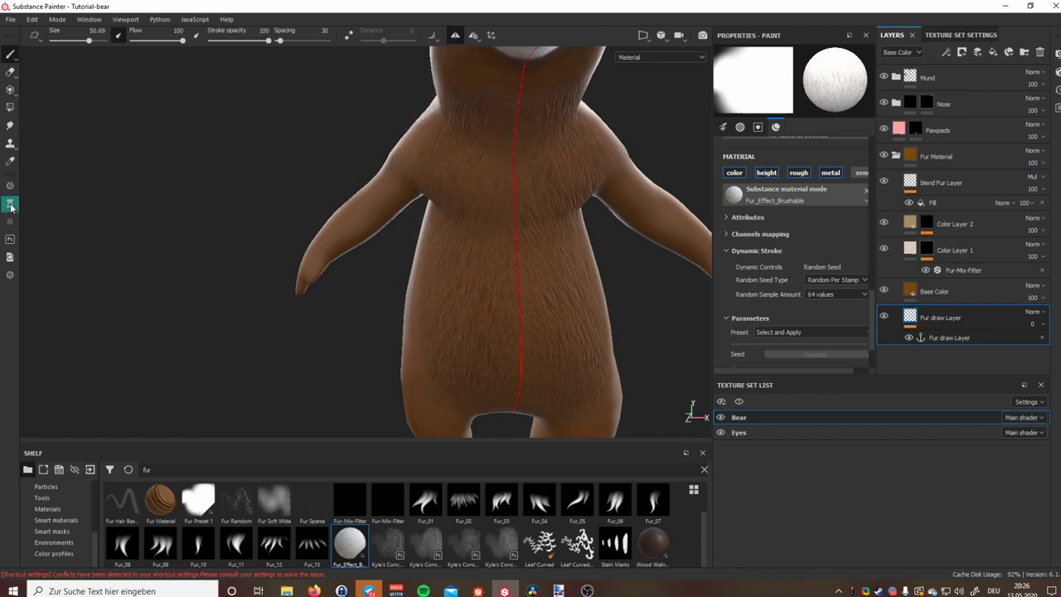
pyautogui.click(12, 207)
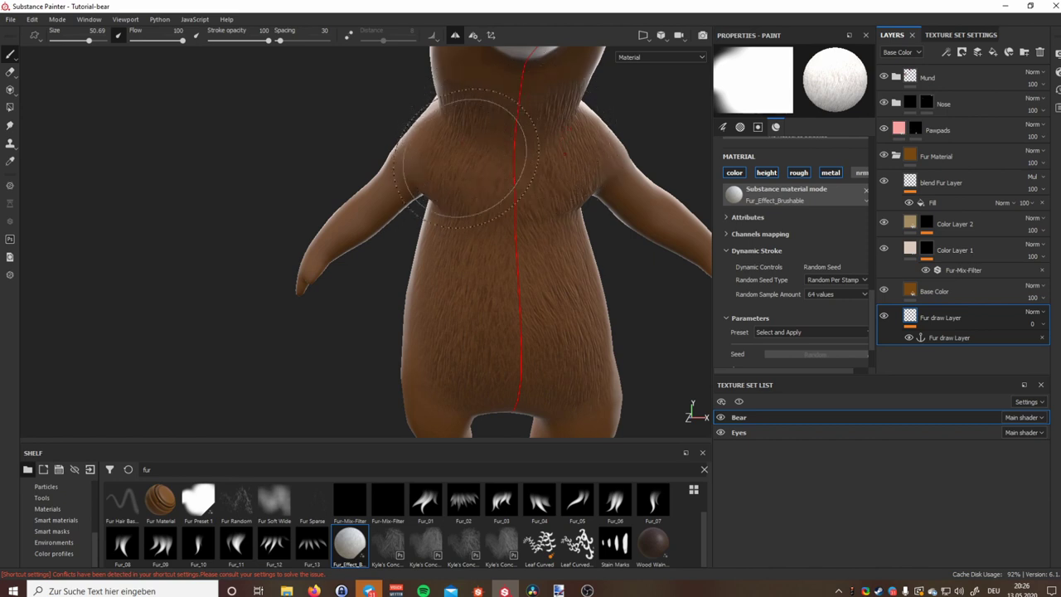
# Paint further fur strokes over the bear's chest and belly and inspect the fur from several angles
pyautogui.moveTo(486, 237)
pyautogui.keyDown('alt'); pyautogui.mouseDown()
pyautogui.moveTo(533, 260)
pyautogui.moveTo(448, 178)
pyautogui.moveTo(477, 97)
pyautogui.mouseUp(); pyautogui.keyUp('alt')
pyautogui.moveTo(426, 265); pyautogui.dragTo(431, 340)
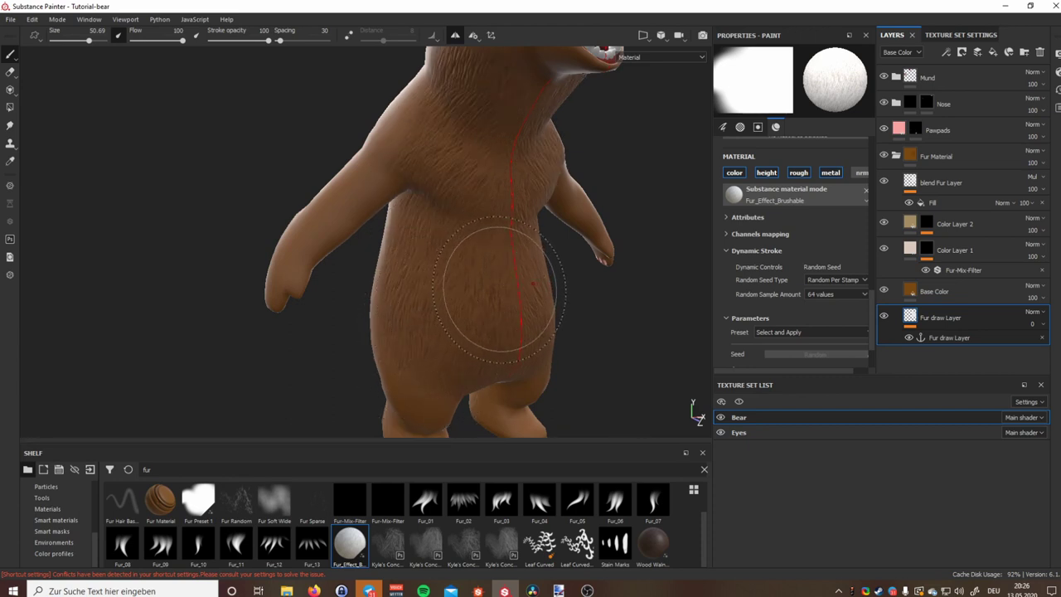
pyautogui.moveTo(497, 279)
pyautogui.keyDown('alt'); pyautogui.mouseDown()
pyautogui.moveTo(288, 244)
pyautogui.moveTo(540, 284)
pyautogui.moveTo(540, 307)
pyautogui.moveTo(480, 240)
pyautogui.moveTo(505, 257)
pyautogui.moveTo(503, 242)
pyautogui.moveTo(391, 250)
pyautogui.moveTo(516, 262)
pyautogui.moveTo(607, 256)
pyautogui.mouseUp(); pyautogui.keyUp('alt')
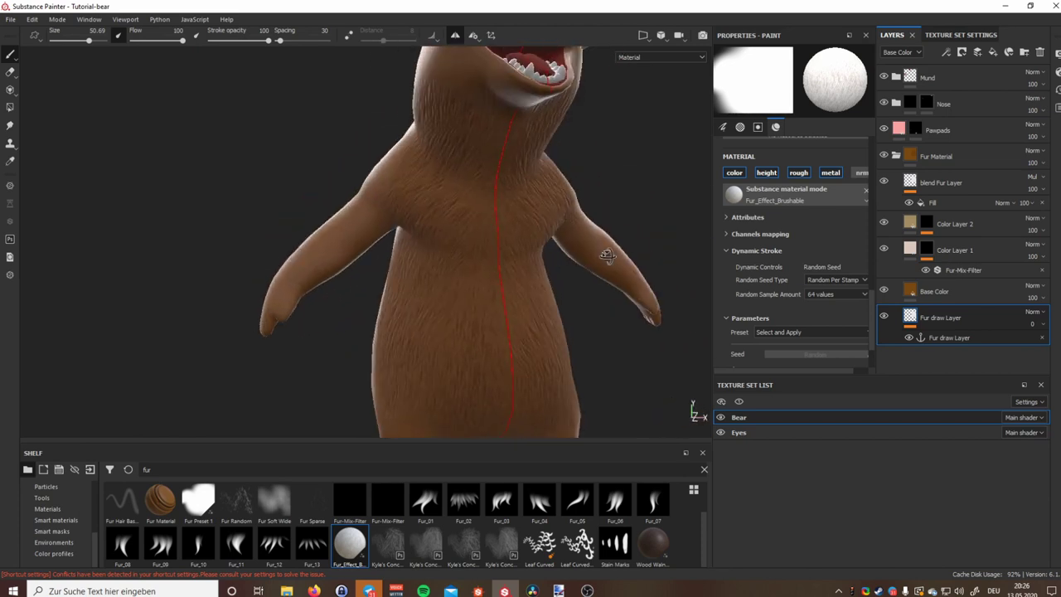
pyautogui.keyDown('alt'); pyautogui.moveTo(477, 234); pyautogui.dragTo(472, 269, button='middle'); pyautogui.keyUp('alt')
pyautogui.keyDown('alt'); pyautogui.moveTo(477, 302); pyautogui.dragTo(473, 232); pyautogui.keyUp('alt')
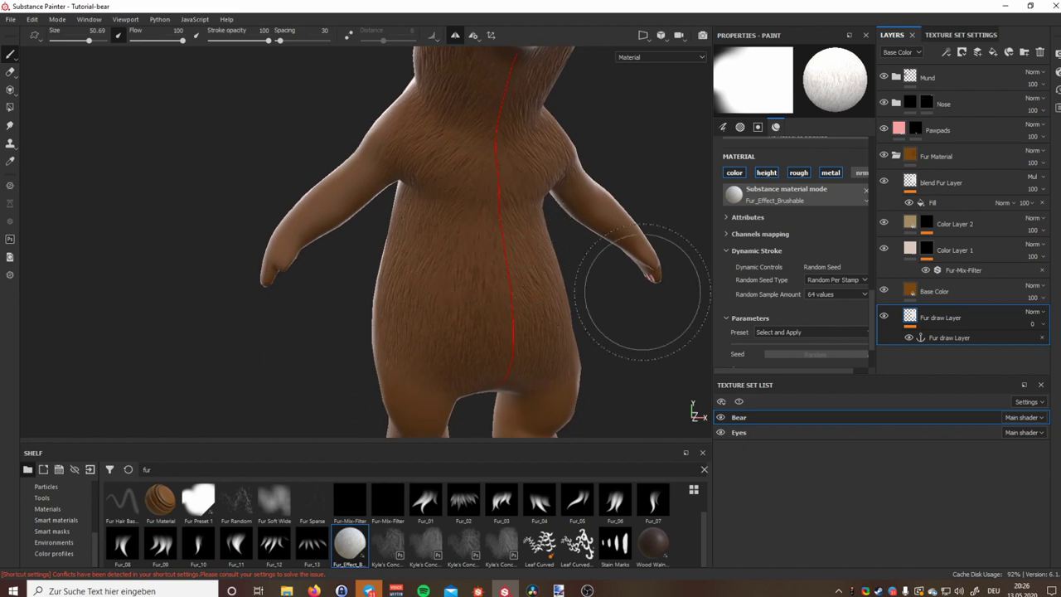
# Examine the Fur, Shadow and Hair parameters of the Fur_Effect_Brushable material
pyautogui.scroll(-2, 784, 307)
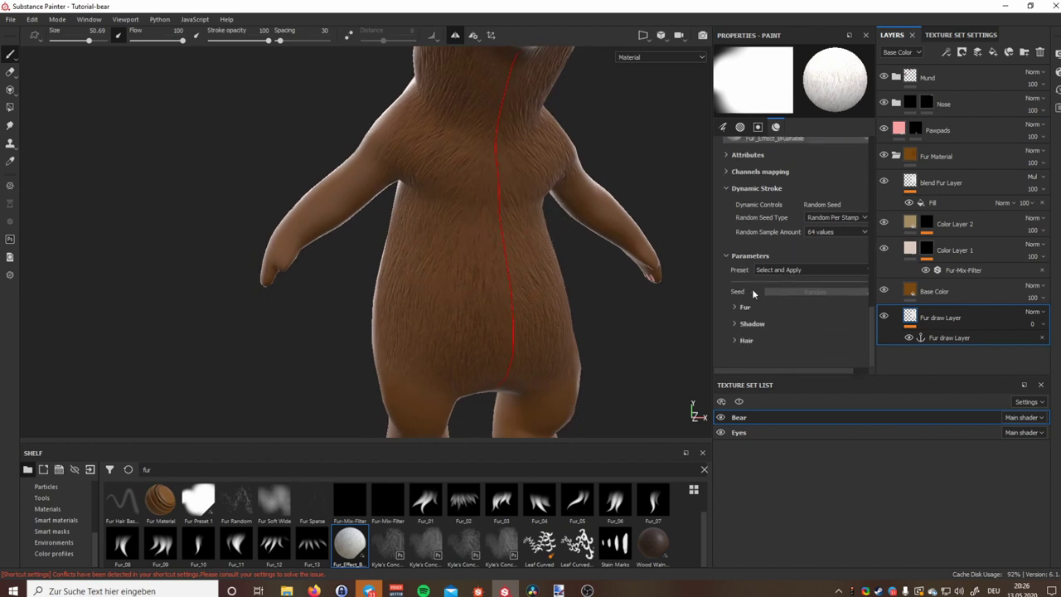
pyautogui.click(733, 186)
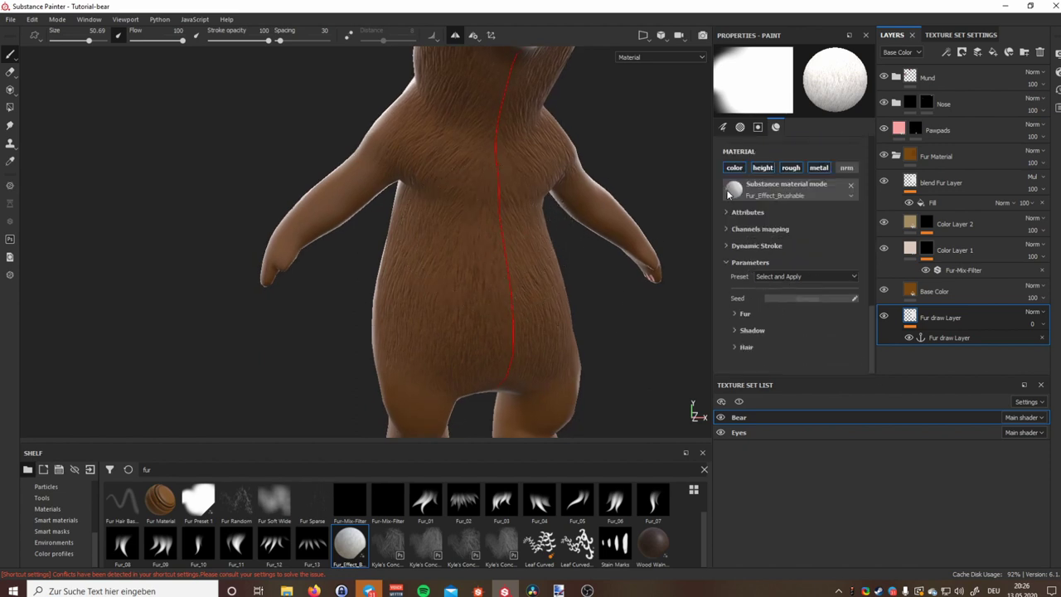
pyautogui.click(734, 313)
pyautogui.scroll(-2, 737, 323)
pyautogui.click(734, 344)
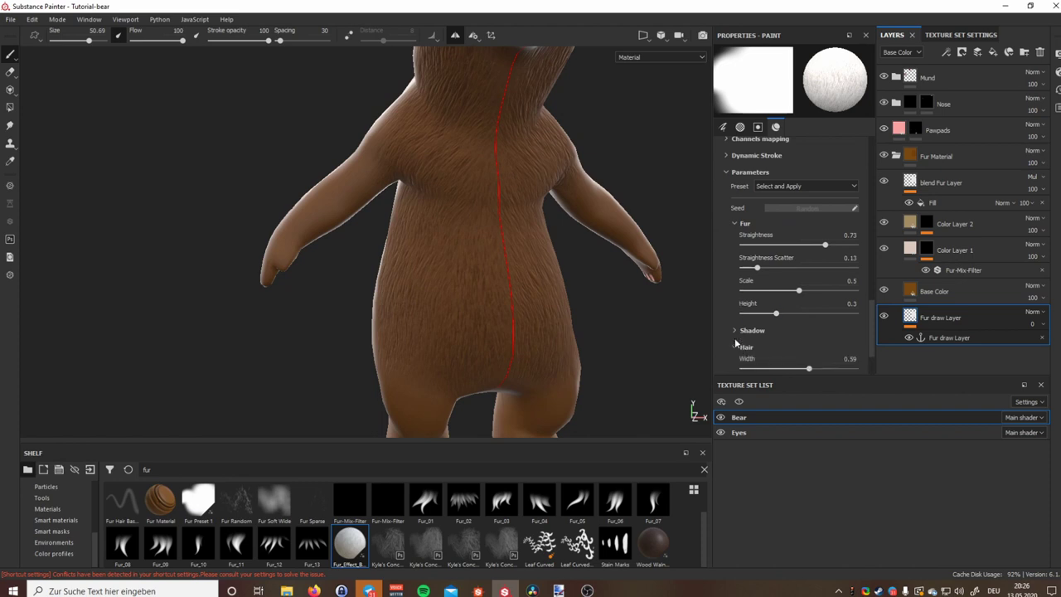
pyautogui.click(733, 331)
pyautogui.scroll(-4, 720, 255)
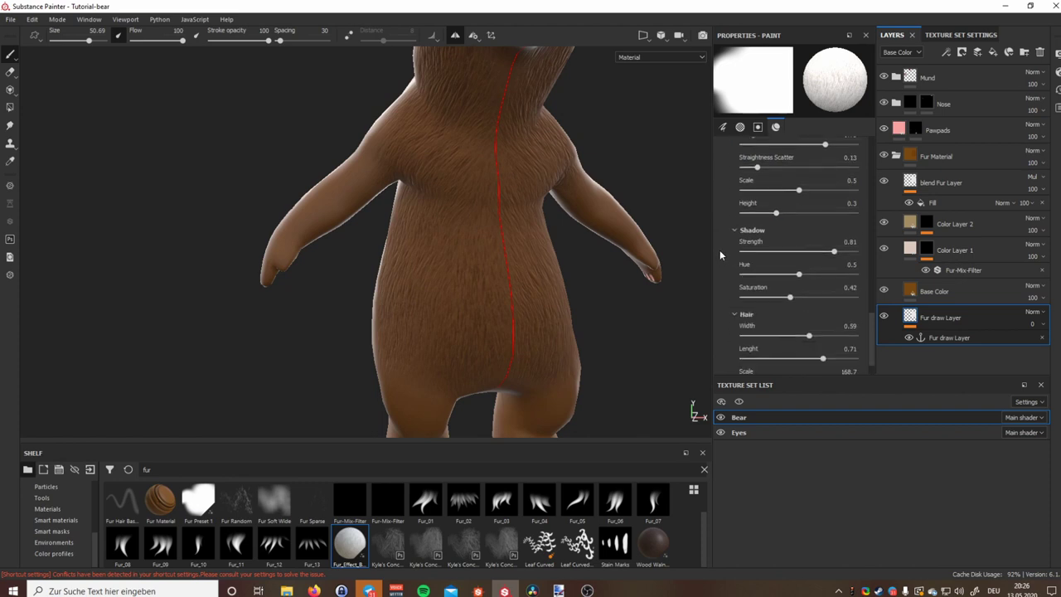
# Set the fur Straightness to 1 and paint a stroke down the bear's chest and belly
pyautogui.click(734, 280)
pyautogui.click(734, 263)
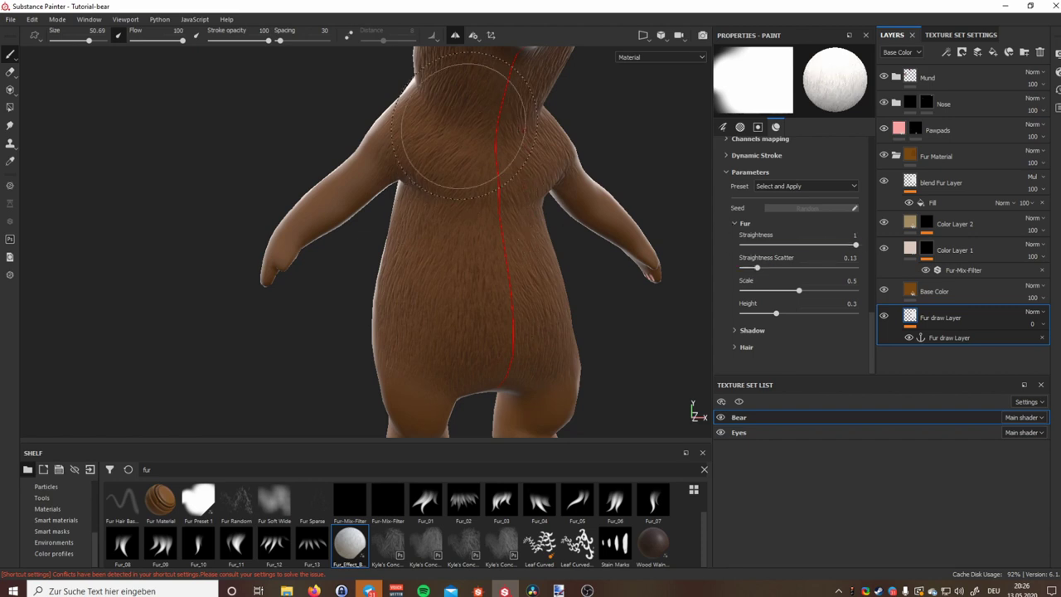
pyautogui.moveTo(454, 331); pyautogui.dragTo(443, 381)
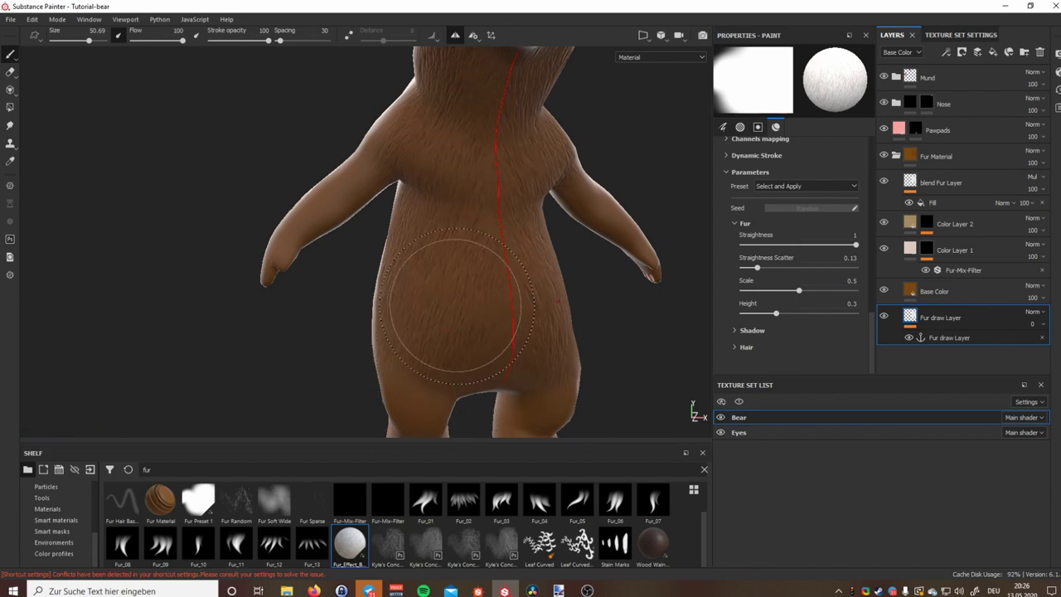
pyautogui.scroll(3, 440, 317)
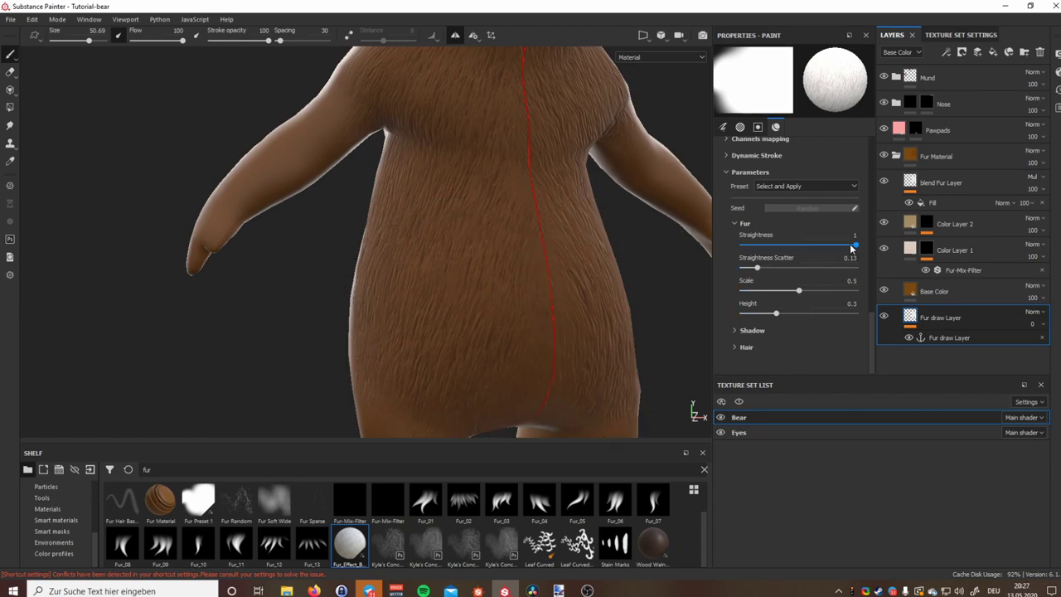
# Set Straightness Scatter to 1 and paint strokes down the belly with Straightness at 0.49 and at 0.31
pyautogui.moveTo(817, 245); pyautogui.dragTo(797, 245)
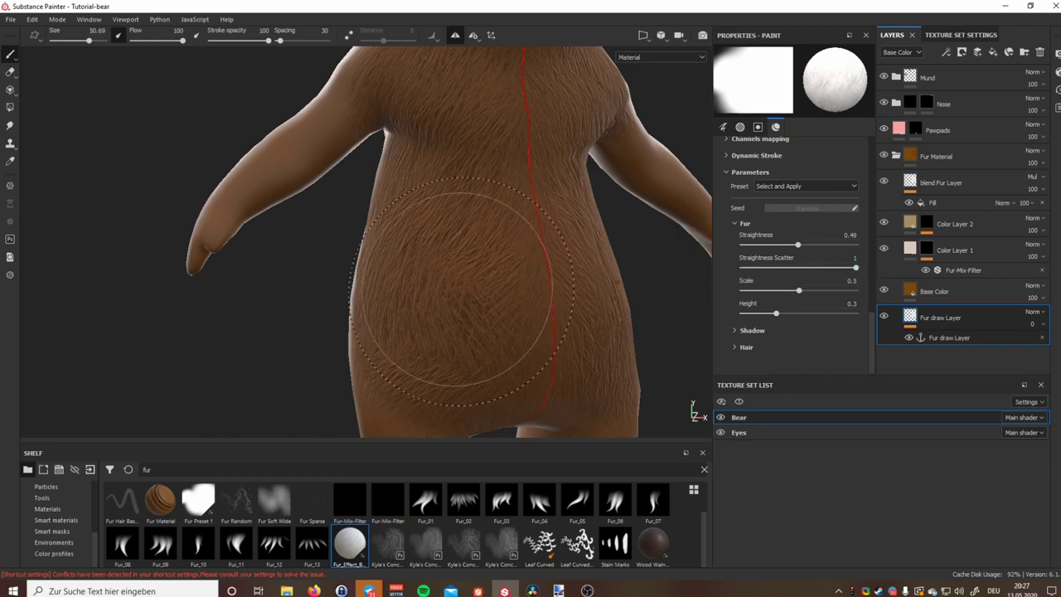
pyautogui.moveTo(460, 272); pyautogui.dragTo(453, 377)
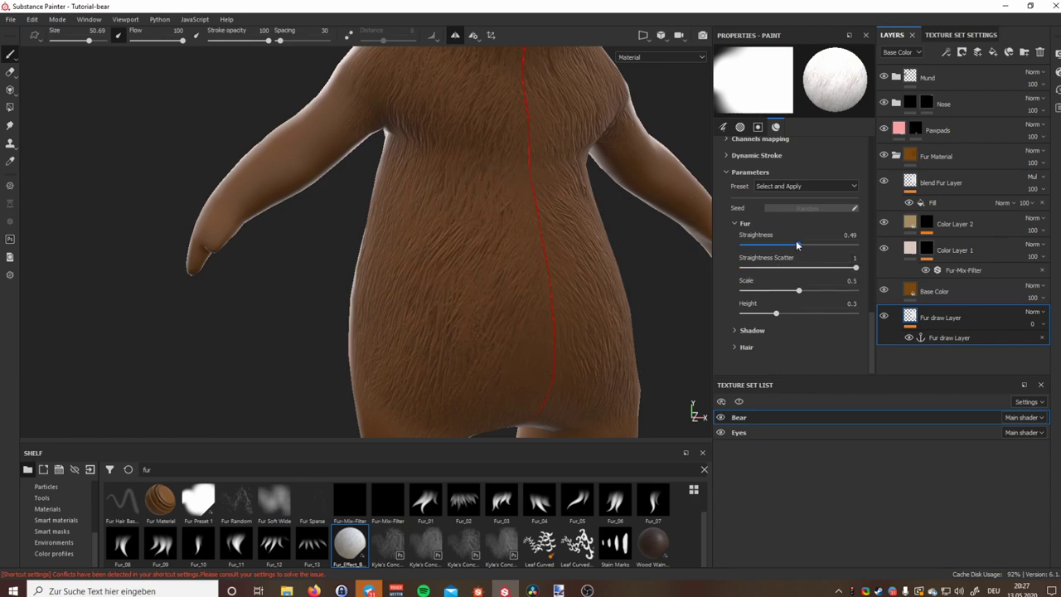
pyautogui.moveTo(797, 244); pyautogui.dragTo(777, 244)
pyautogui.moveTo(451, 194); pyautogui.dragTo(454, 379)
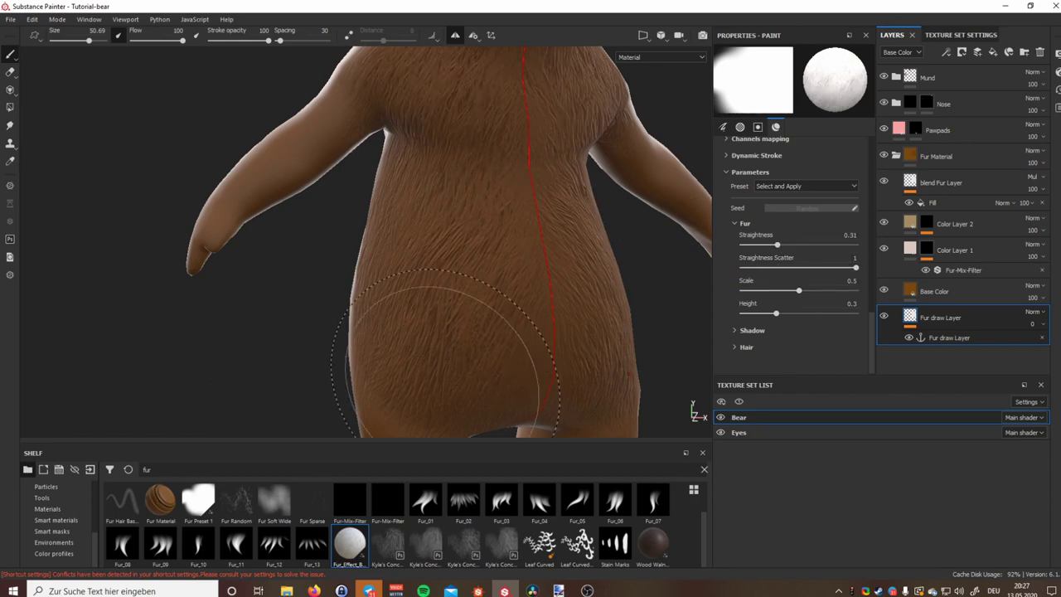
# Set Straightness Scatter to 0.68 and the fur Scale to 1, and paint a stroke from the chest down the belly
pyautogui.moveTo(855, 268); pyautogui.dragTo(819, 267)
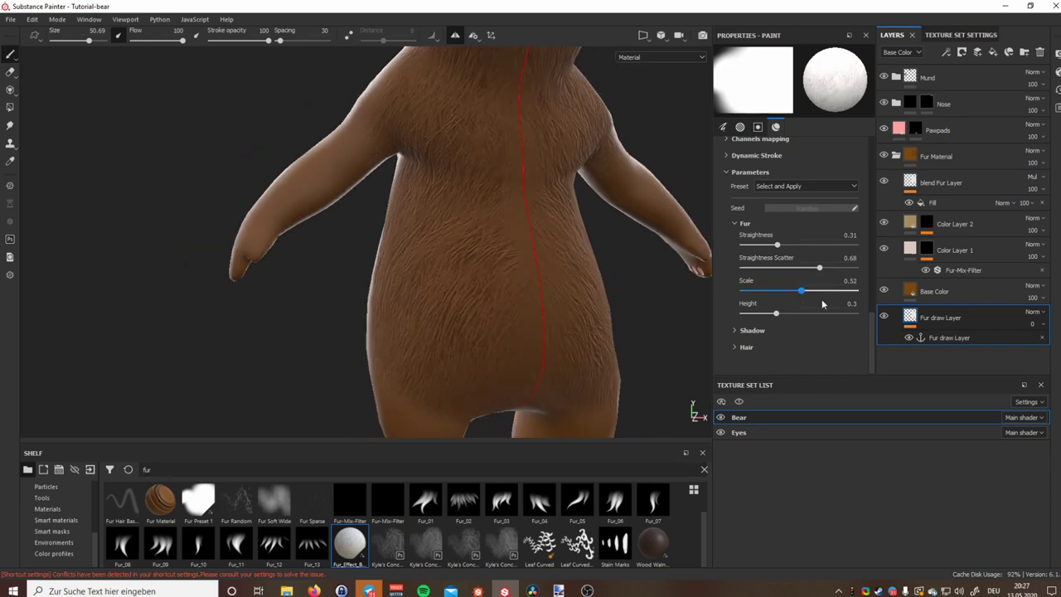
pyautogui.moveTo(820, 291); pyautogui.dragTo(846, 291)
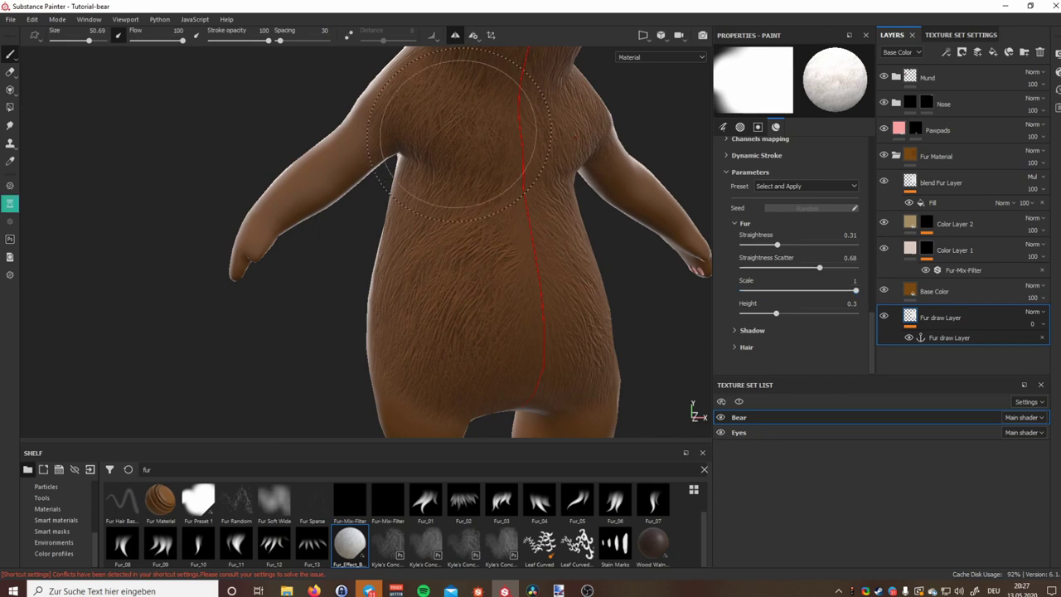
pyautogui.moveTo(469, 88); pyautogui.dragTo(467, 351)
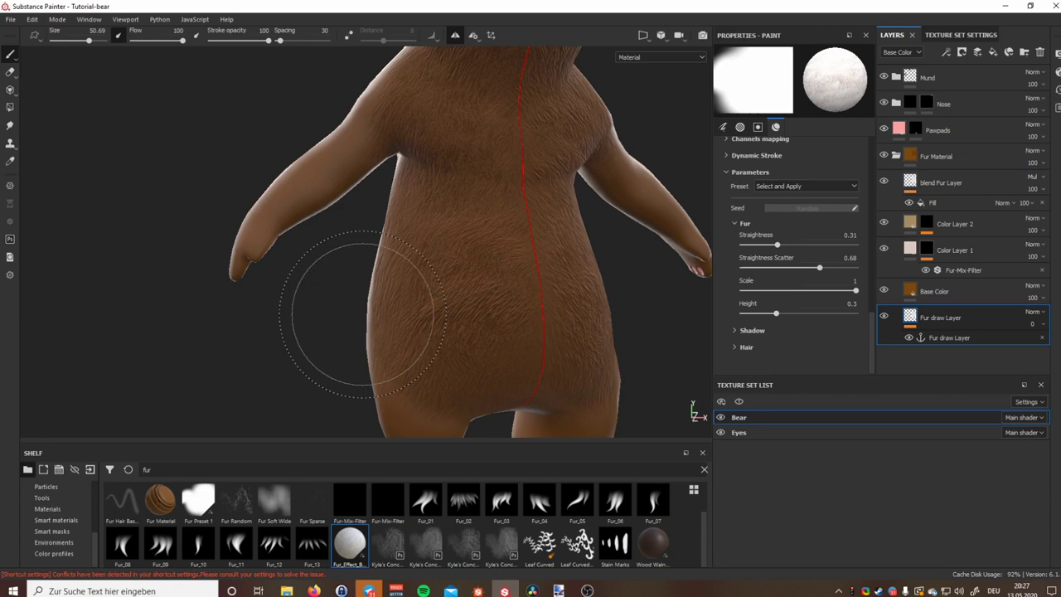
# Set the fur Straightness Scatter to 1 and paint a stroke over the bear's lower belly
pyautogui.scroll(5, 438, 313)
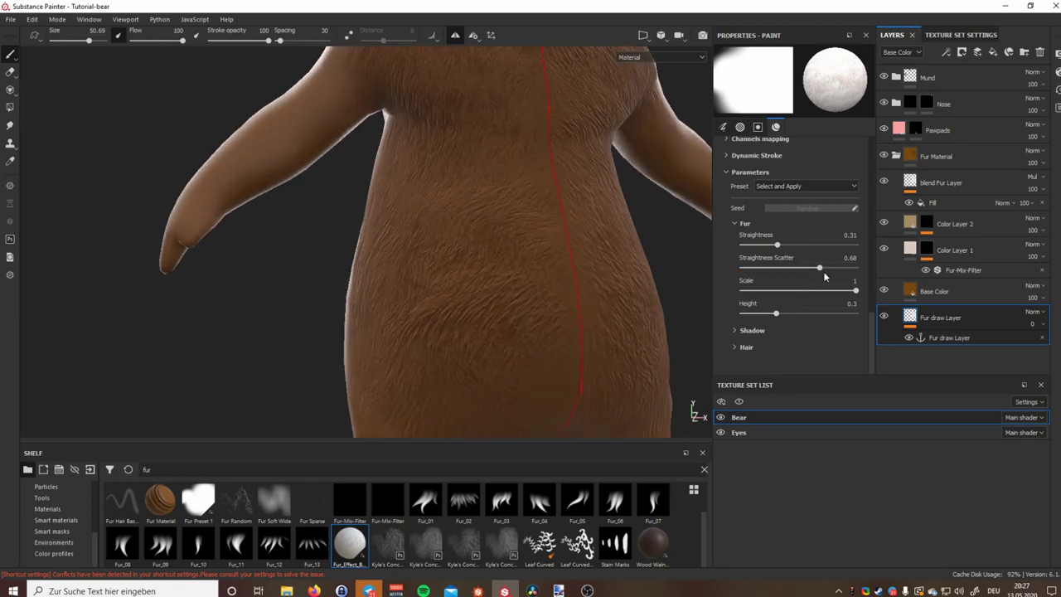
pyautogui.moveTo(878, 270); pyautogui.dragTo(881, 270)
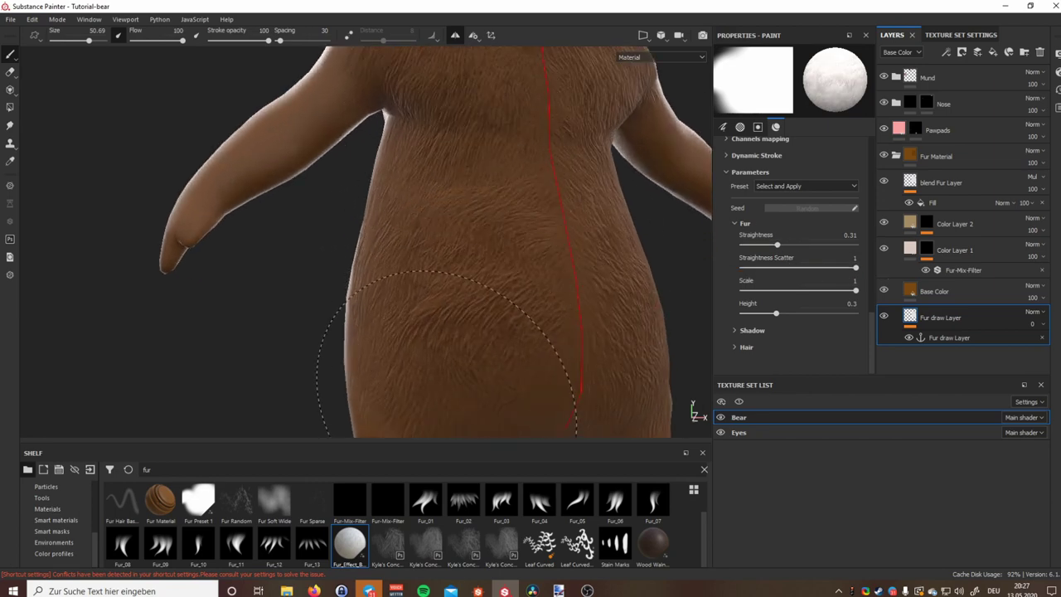
pyautogui.moveTo(462, 378); pyautogui.dragTo(446, 400)
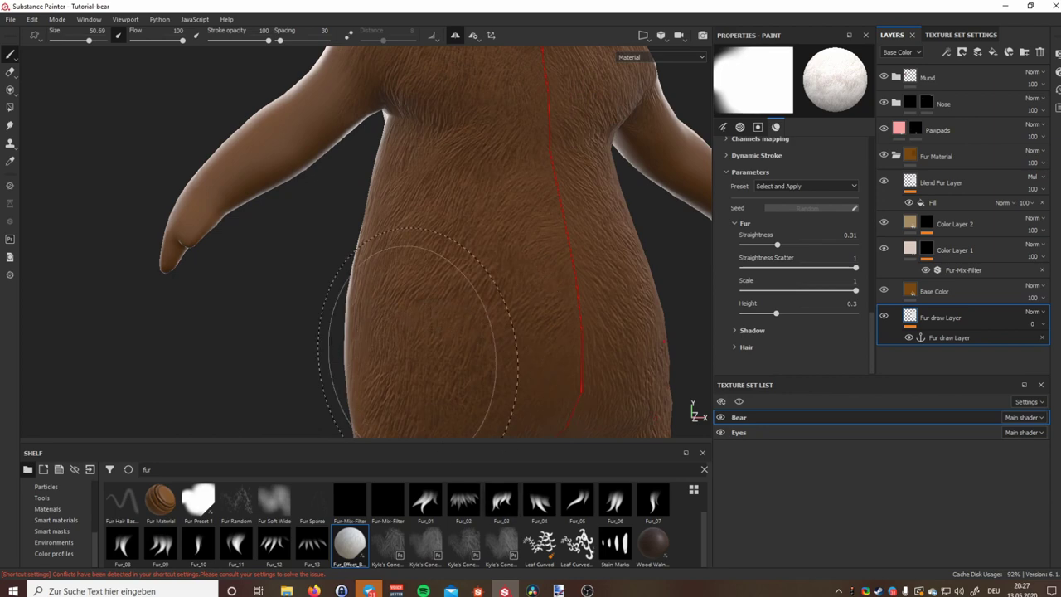
# Set Straightness Scatter to 0.14 and paint the belly fur again to compare the hair direction
pyautogui.click(758, 267)
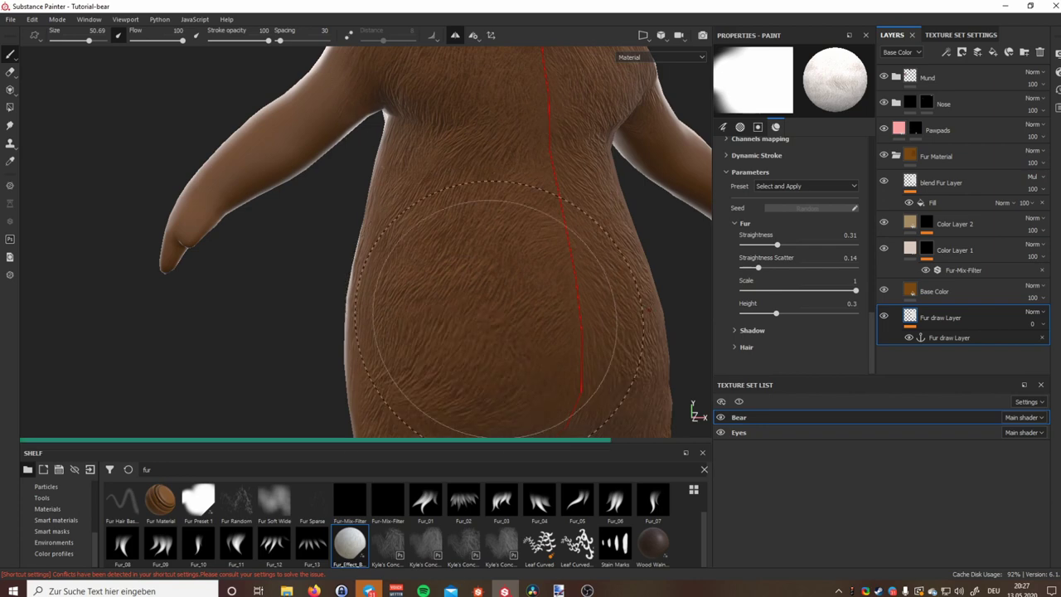
pyautogui.scroll(2, 518, 319)
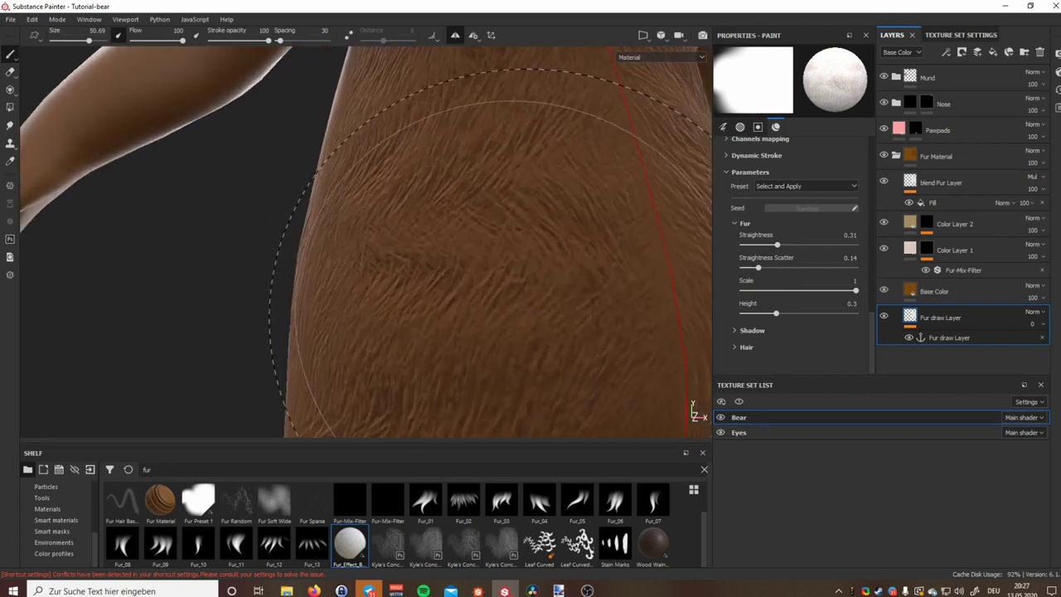
pyautogui.scroll(-6, 487, 311)
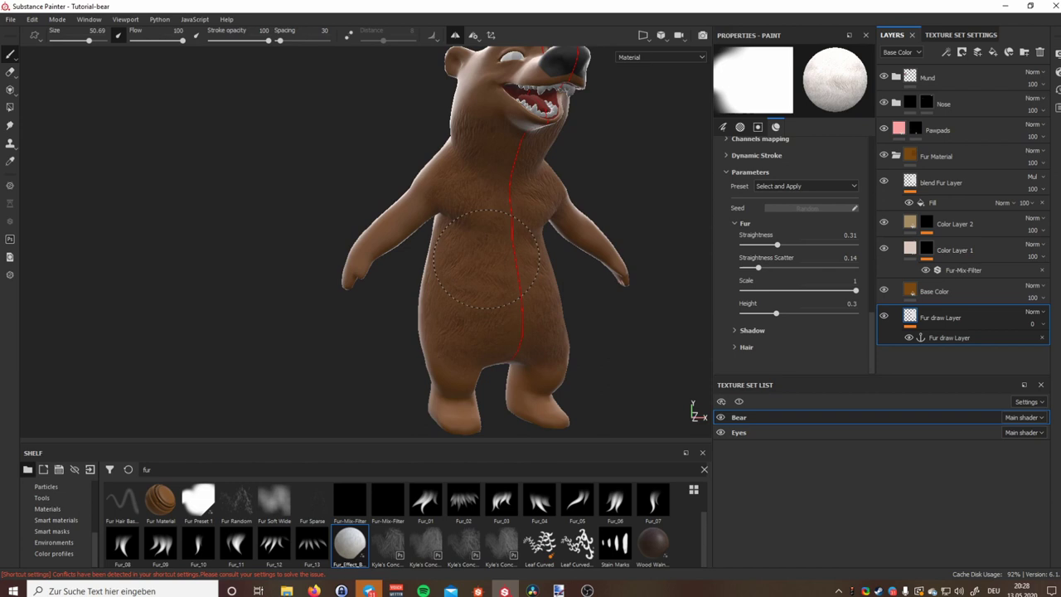
pyautogui.scroll(-2, 498, 356)
pyautogui.scroll(5, 494, 331)
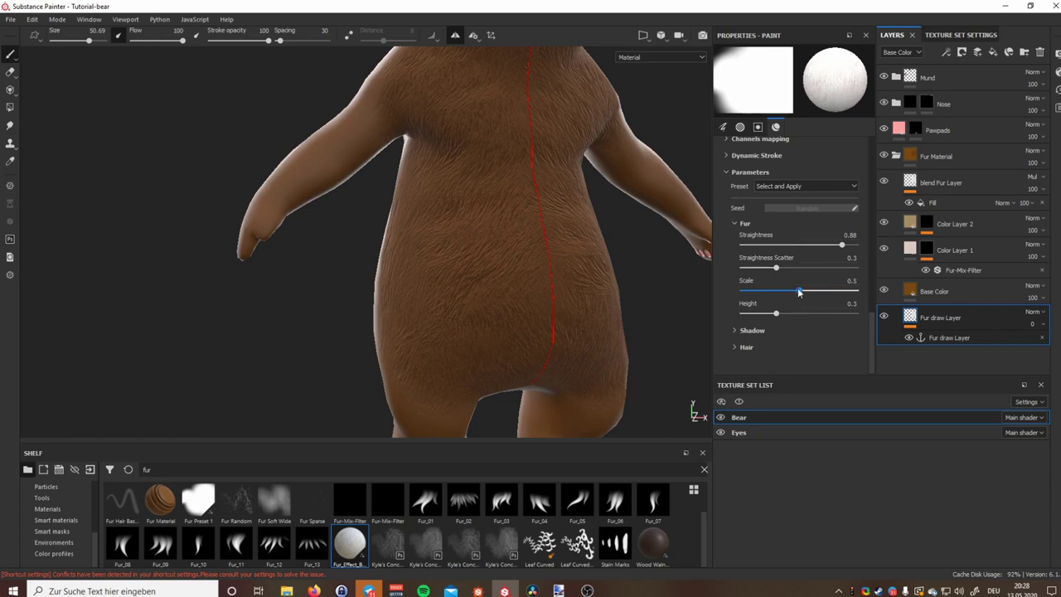
# Paint fur strokes from the chest down the belly with the fur Scale at 0.33 and at 0.26
pyautogui.moveTo(779, 294); pyautogui.dragTo(777, 293)
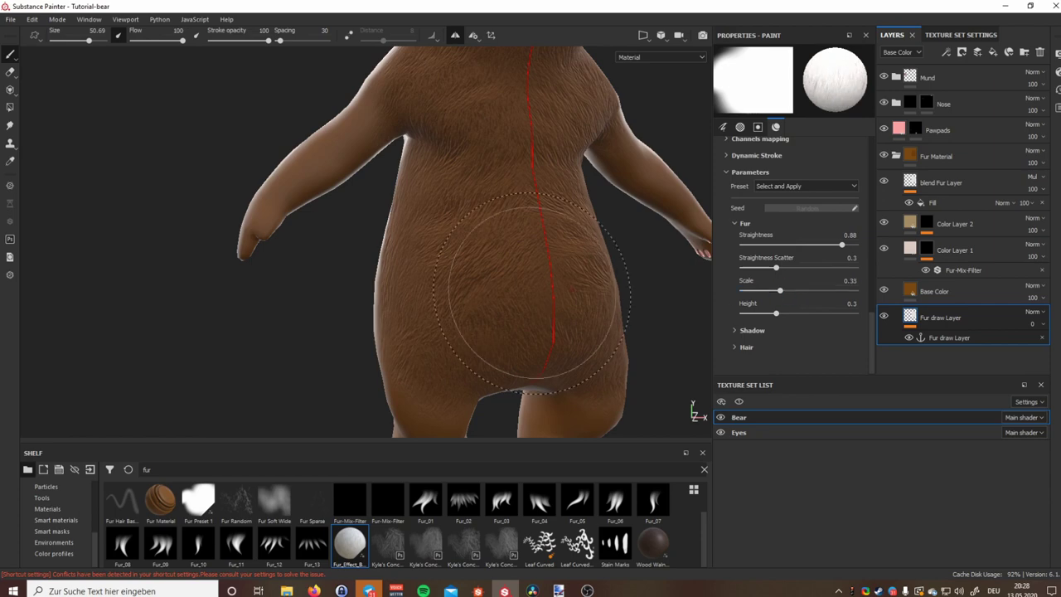
pyautogui.keyDown('alt'); pyautogui.moveTo(487, 275); pyautogui.dragTo(489, 225, button='right'); pyautogui.keyUp('alt')
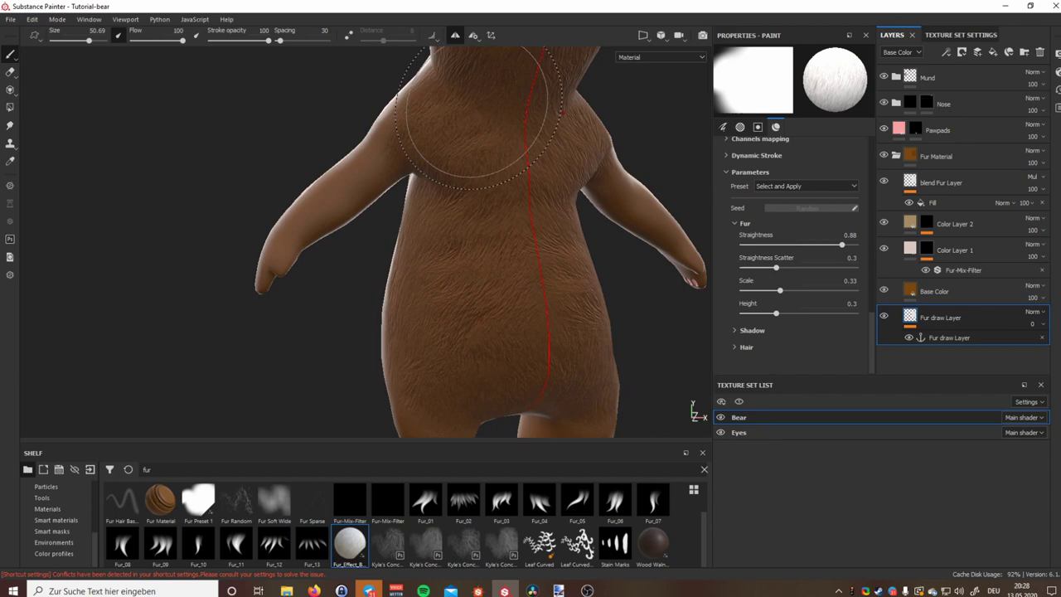
pyautogui.moveTo(478, 83)
pyautogui.mouseDown()
pyautogui.moveTo(480, 321)
pyautogui.moveTo(461, 364)
pyautogui.mouseUp()
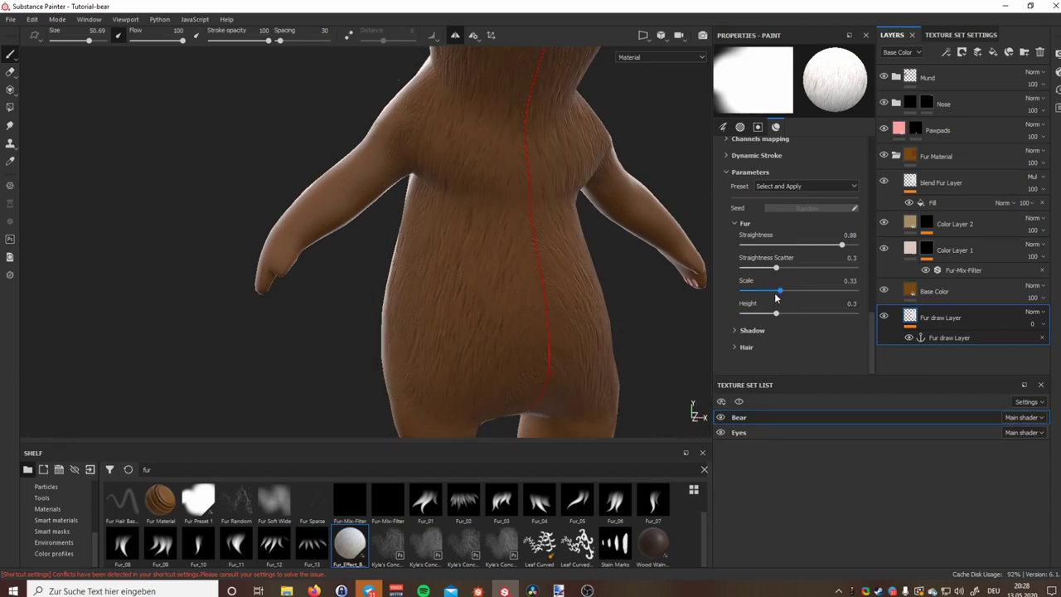
pyautogui.moveTo(779, 292); pyautogui.dragTo(771, 296)
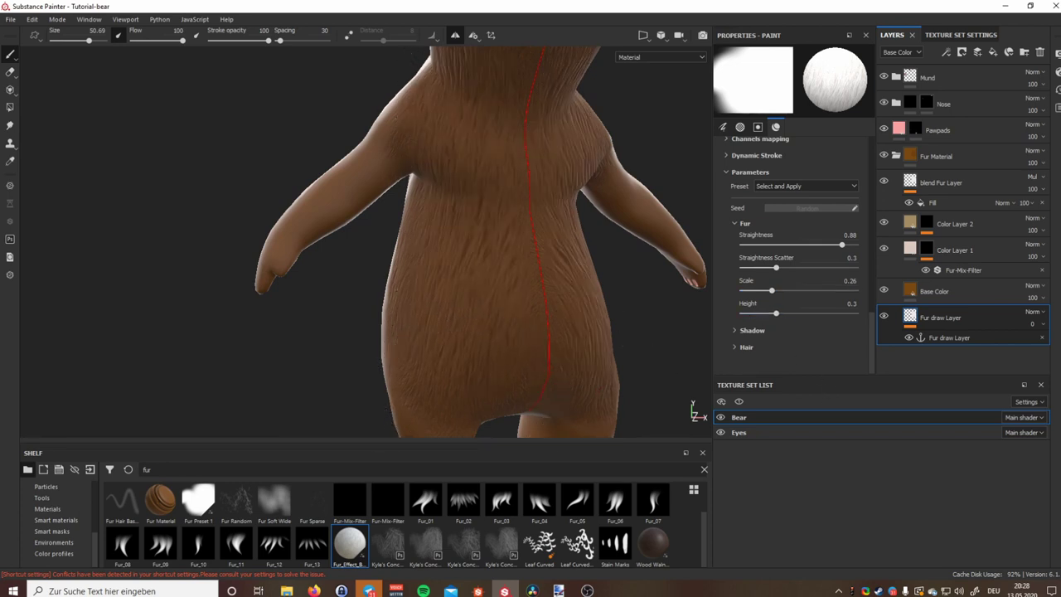
# Paint strokes down the bear's torso with the fur Height raised to its maximum and lowered to 0.24
pyautogui.keyDown('alt'); pyautogui.moveTo(486, 296); pyautogui.dragTo(725, 323); pyautogui.keyUp('alt')
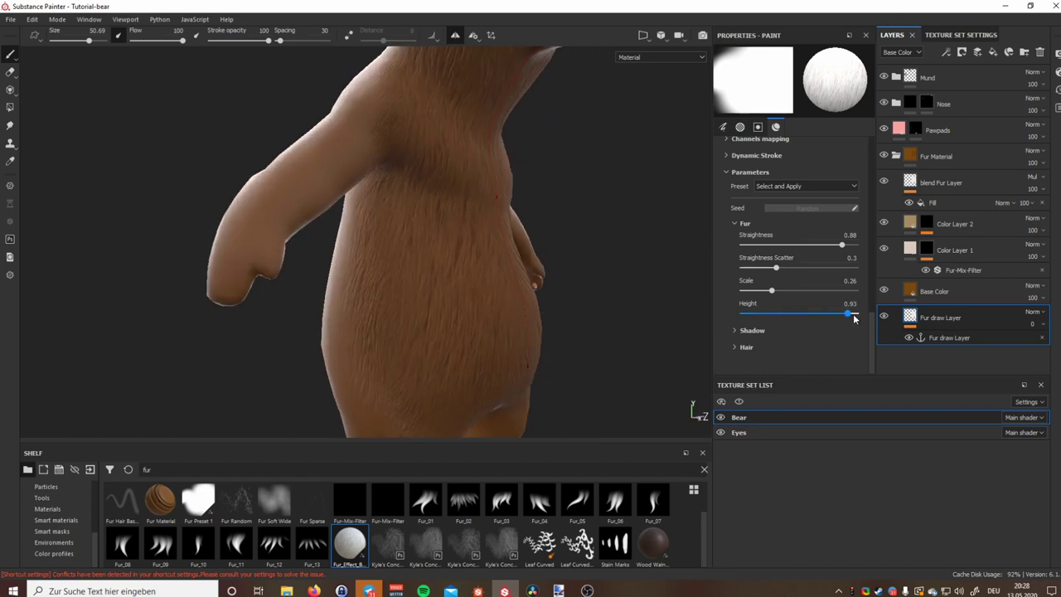
pyautogui.moveTo(853, 317); pyautogui.dragTo(857, 314)
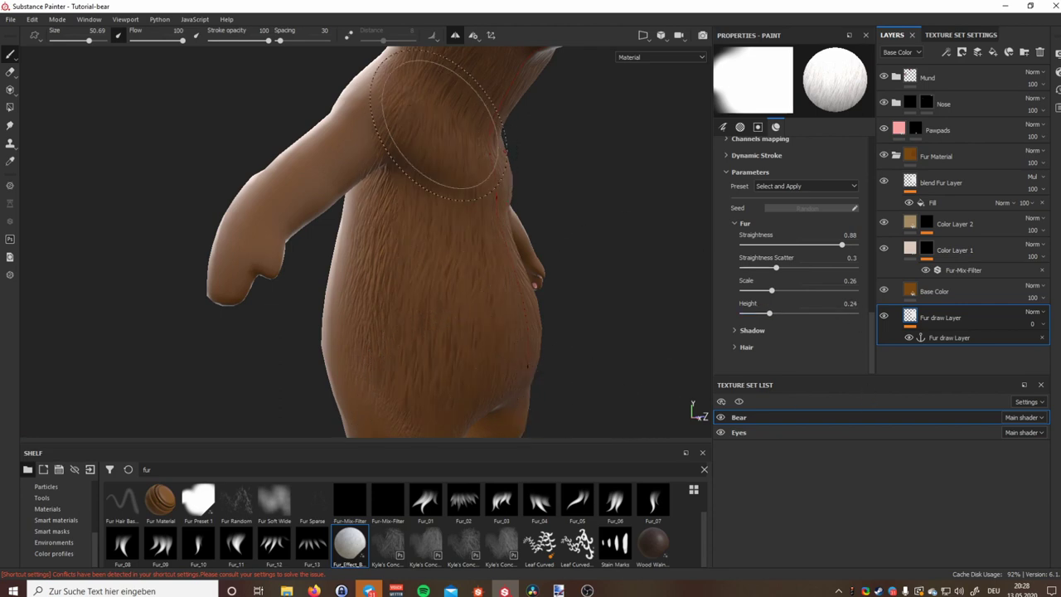
pyautogui.moveTo(442, 126); pyautogui.dragTo(431, 369)
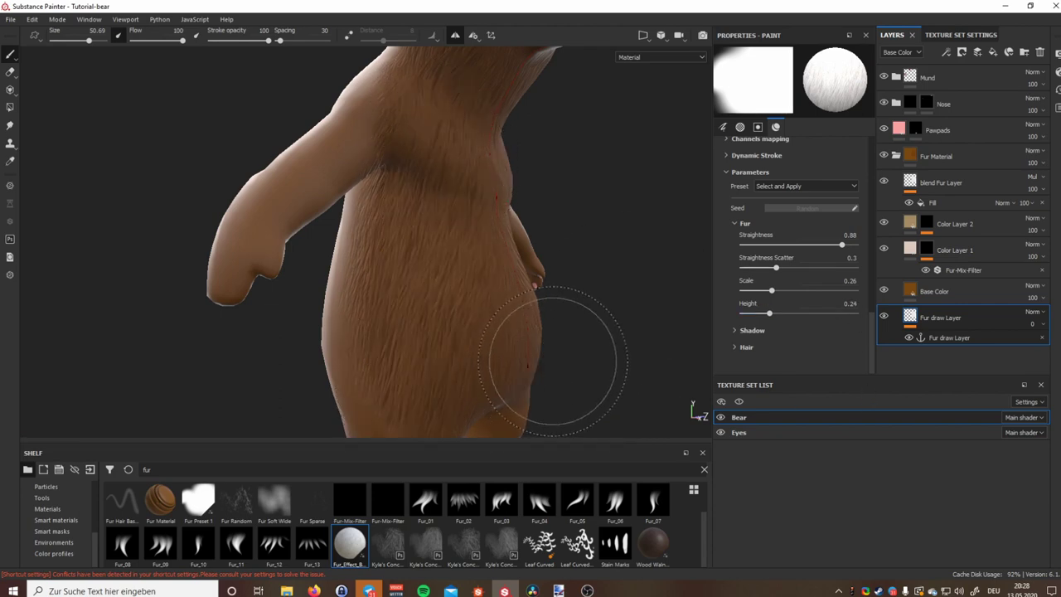
pyautogui.keyDown('alt'); pyautogui.moveTo(550, 356); pyautogui.dragTo(356, 335); pyautogui.keyUp('alt')
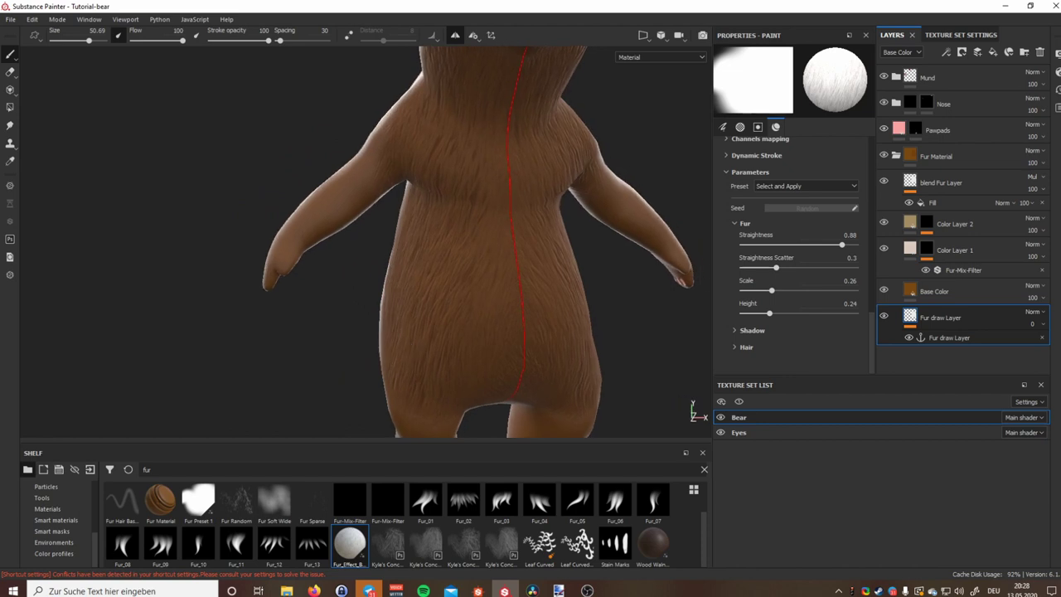
# Paint chest and belly fur with the Shadow Strength at 1 and at 0.14
pyautogui.click(750, 331)
pyautogui.click(739, 224)
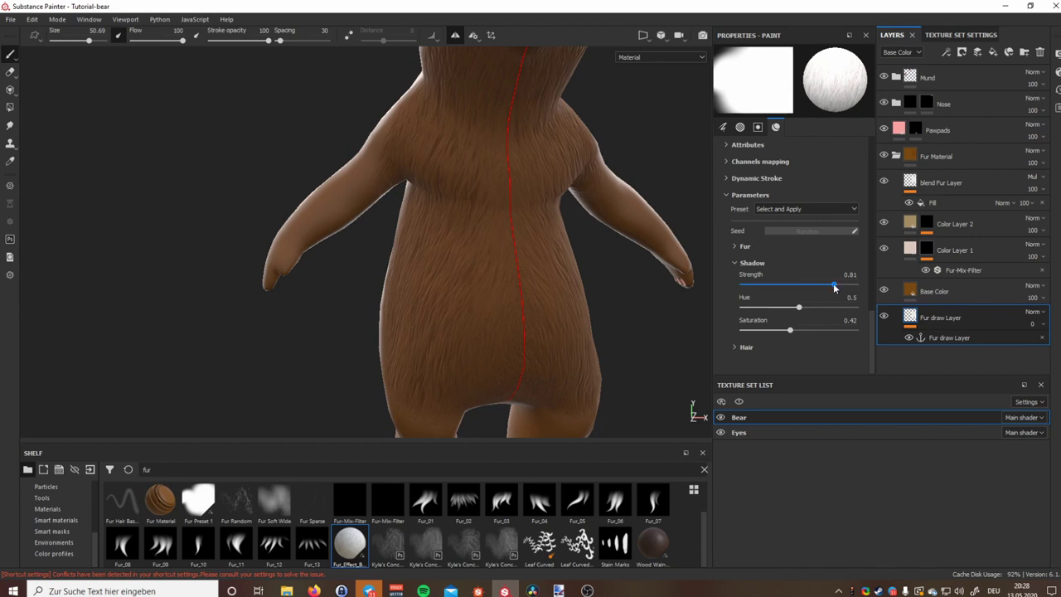
pyautogui.moveTo(833, 282); pyautogui.dragTo(878, 290)
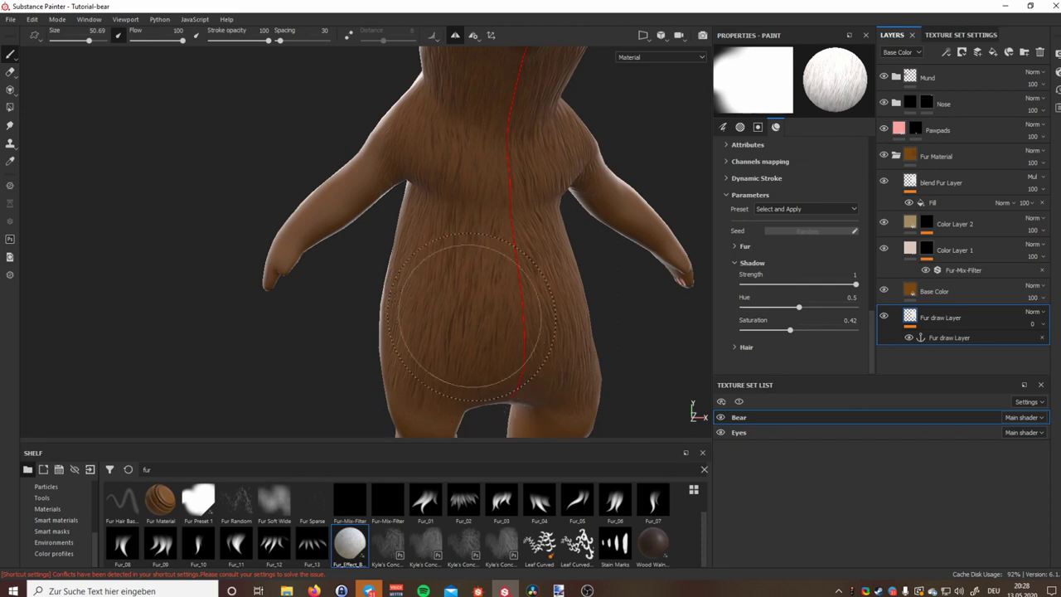
pyautogui.click(758, 285)
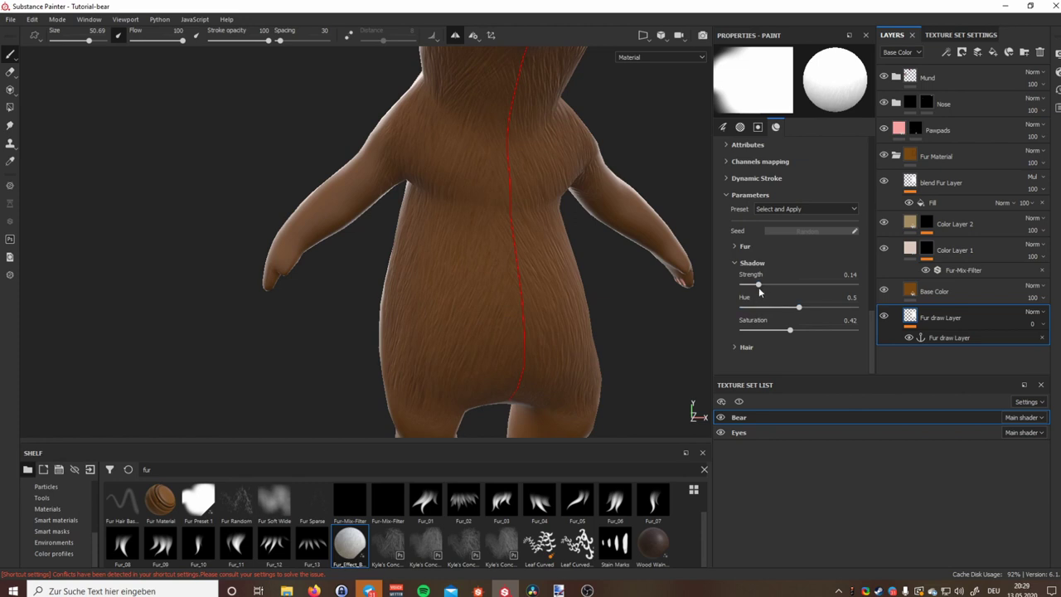
# Set Shadow Strength to 1 and Saturation to 0.66, and paint strokes down the torso with Hue at 0.5 and at 0.64
pyautogui.moveTo(759, 283); pyautogui.dragTo(830, 286)
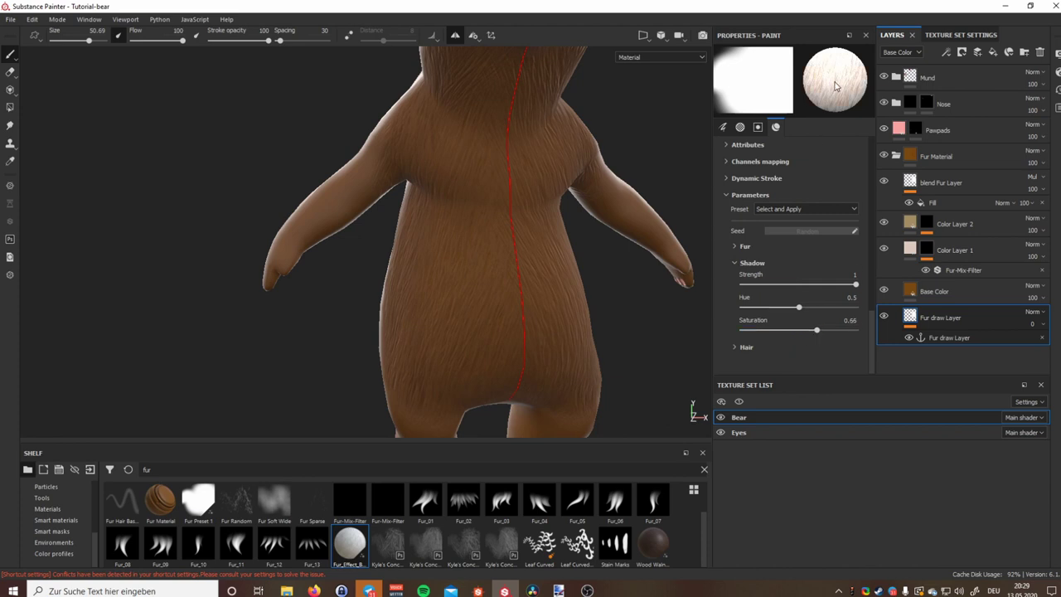
pyautogui.click(454, 374)
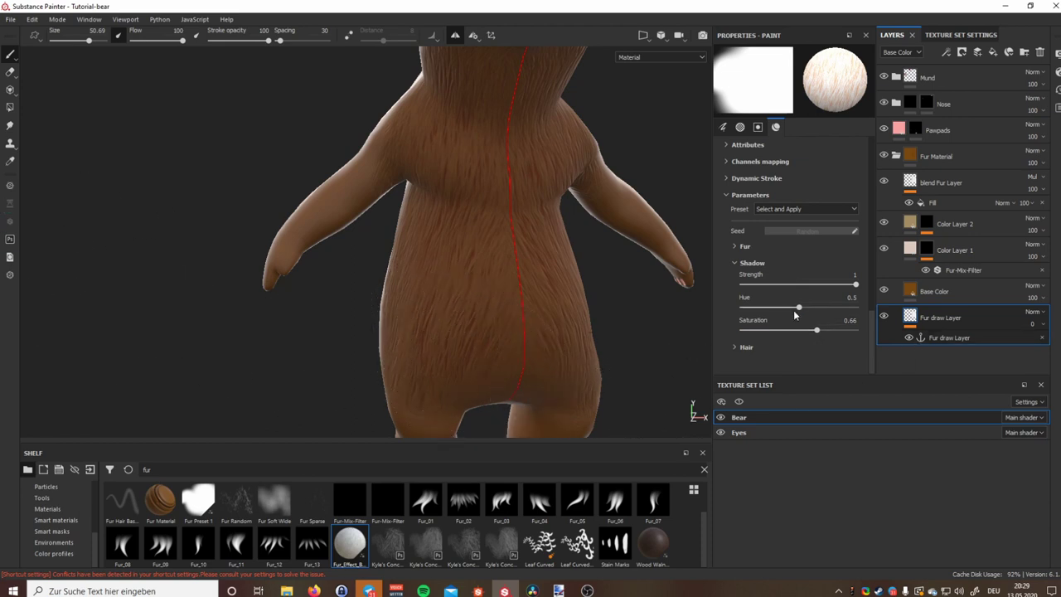
pyautogui.moveTo(799, 307); pyautogui.dragTo(815, 307)
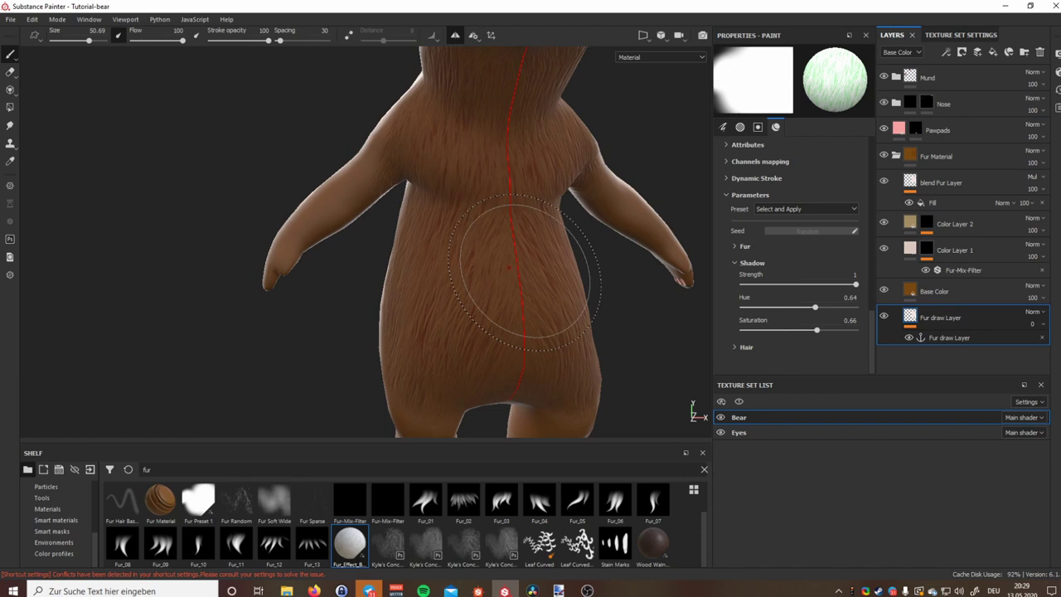
pyautogui.moveTo(469, 109)
pyautogui.mouseDown()
pyautogui.moveTo(441, 343)
pyautogui.moveTo(542, 315)
pyautogui.moveTo(472, 308)
pyautogui.moveTo(464, 353)
pyautogui.moveTo(435, 344)
pyautogui.moveTo(503, 308)
pyautogui.moveTo(583, 334)
pyautogui.mouseUp()
pyautogui.scroll(-3, 464, 353)
pyautogui.scroll(4, 437, 344)
pyautogui.scroll(-2, 483, 334)
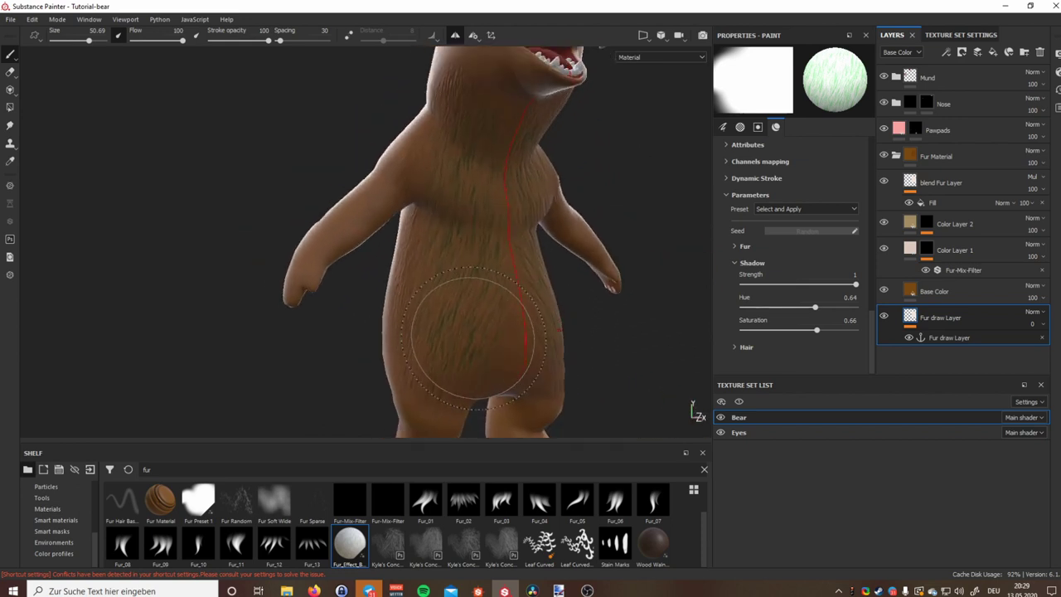
# Set the Shadow Saturation to 0.51 and paint fur down the chest and belly
pyautogui.scroll(3, 483, 334)
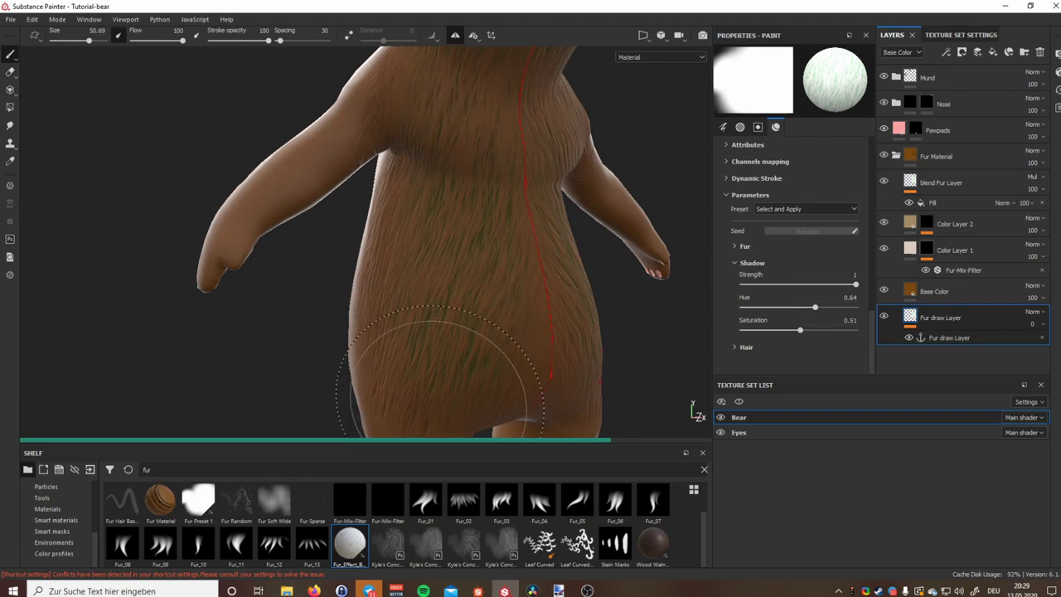
pyautogui.keyDown('alt'); pyautogui.moveTo(486, 273); pyautogui.dragTo(415, 270); pyautogui.keyUp('alt')
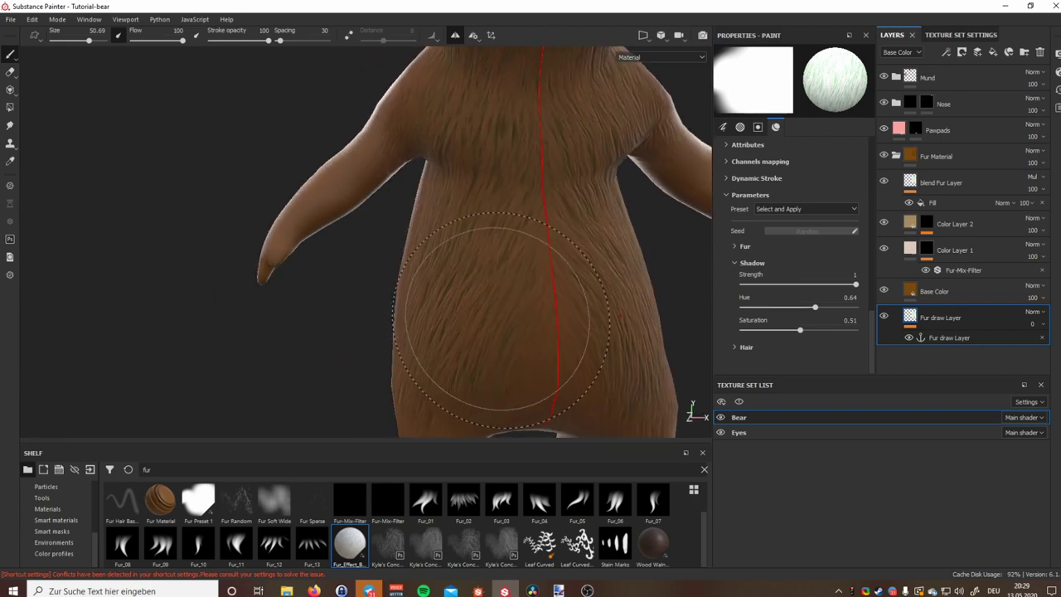
pyautogui.scroll(-4, 500, 318)
pyautogui.scroll(3, 493, 299)
pyautogui.keyDown('alt'); pyautogui.moveTo(493, 298); pyautogui.dragTo(474, 319); pyautogui.keyUp('alt')
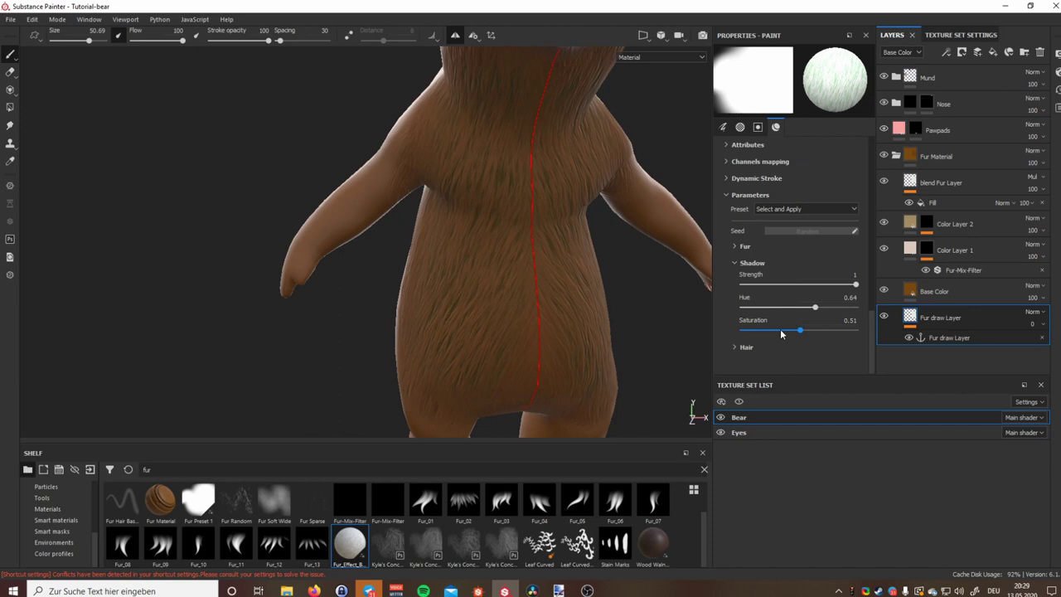
# Paint the torso with Shadow Saturation at 0.19 and at 0.33, extending the 0.33 fur over the shoulder and arm
pyautogui.moveTo(780, 329); pyautogui.dragTo(763, 329)
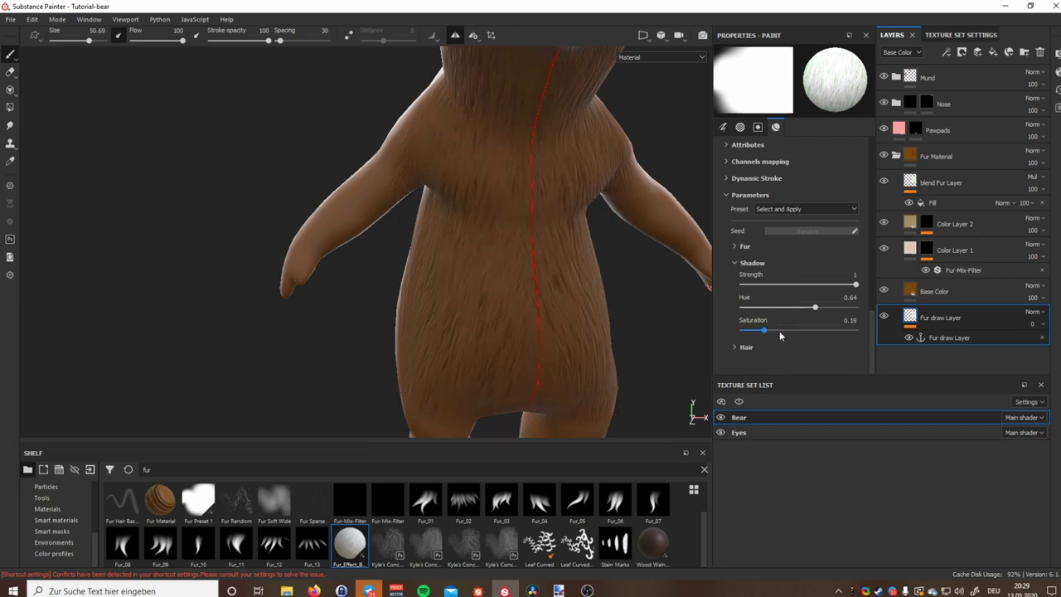
pyautogui.click(779, 331)
pyautogui.scroll(-4, 474, 291)
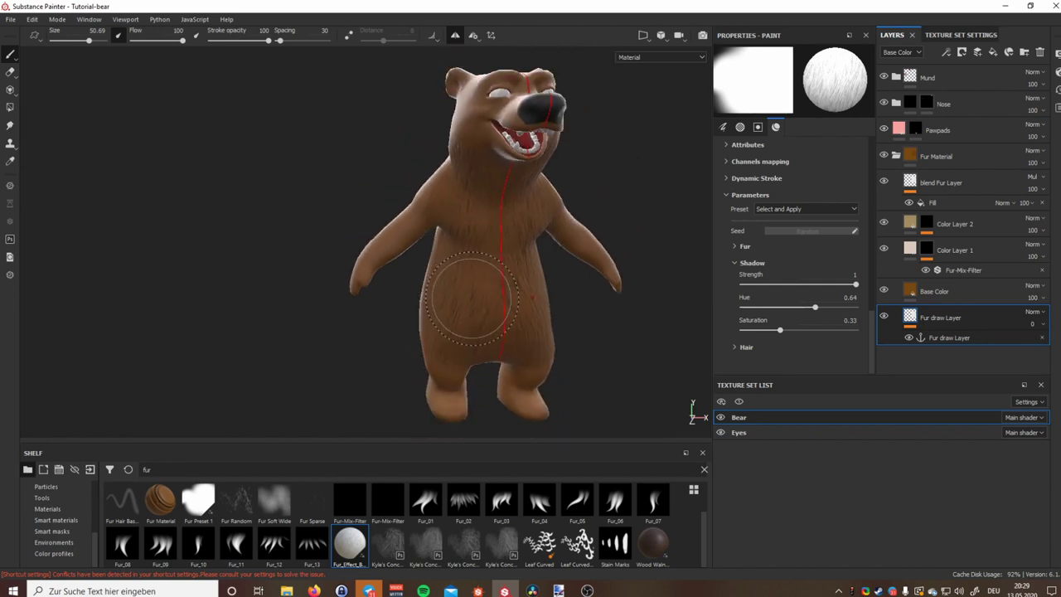
pyautogui.scroll(5, 471, 296)
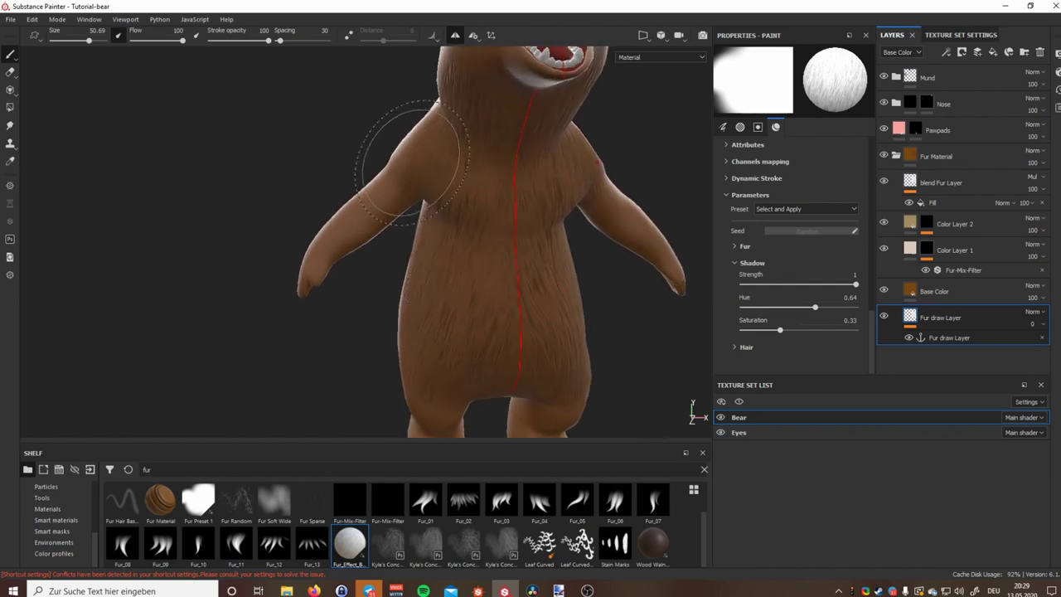
pyautogui.keyDown('alt'); pyautogui.moveTo(326, 237); pyautogui.dragTo(457, 289); pyautogui.keyUp('alt')
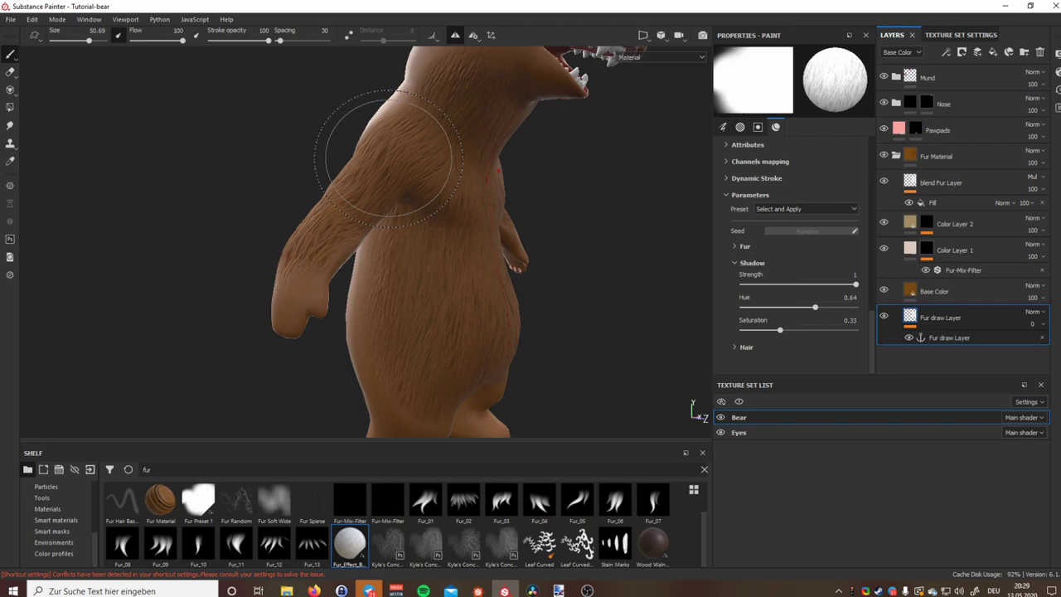
pyautogui.keyDown('alt'); pyautogui.moveTo(265, 332); pyautogui.dragTo(190, 351); pyautogui.keyUp('alt')
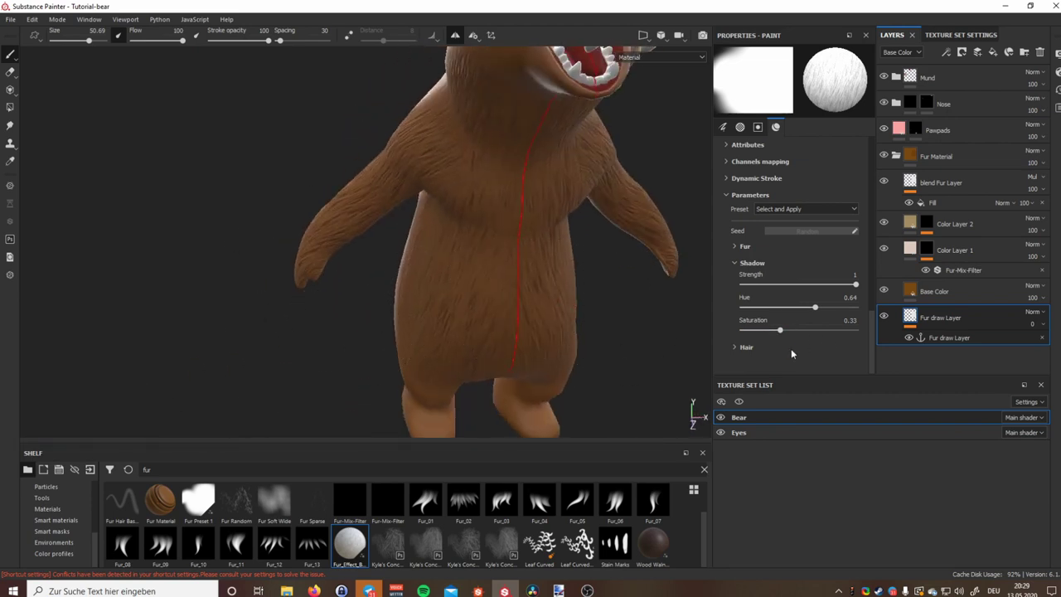
# Set the Hair Lenght to 0.52 and paint the chest and belly with Hair Scale at 205.94 and at 237.25
pyautogui.click(733, 264)
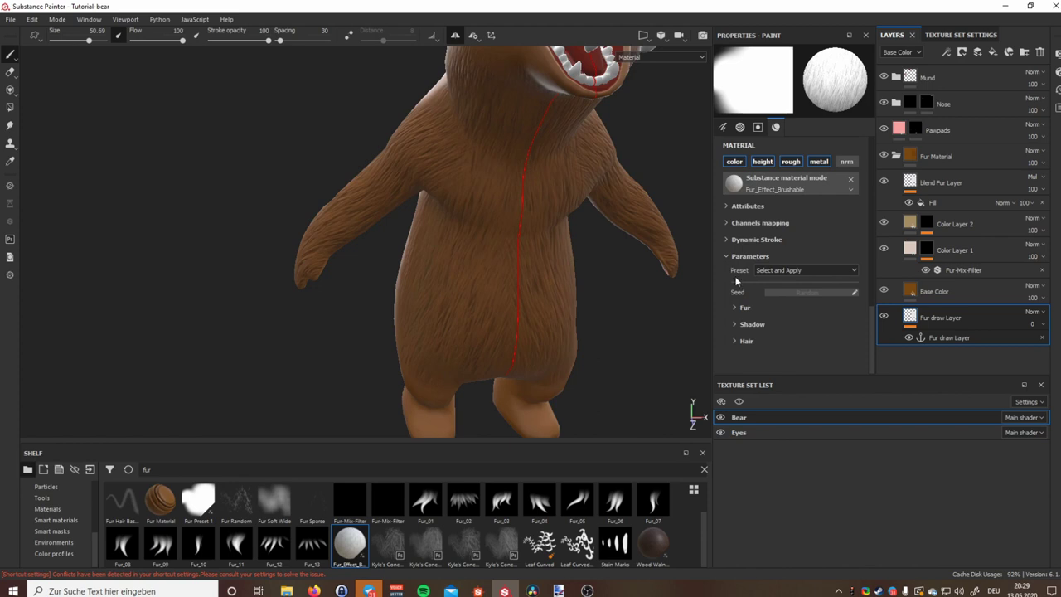
pyautogui.click(736, 342)
pyautogui.scroll(-2, 779, 313)
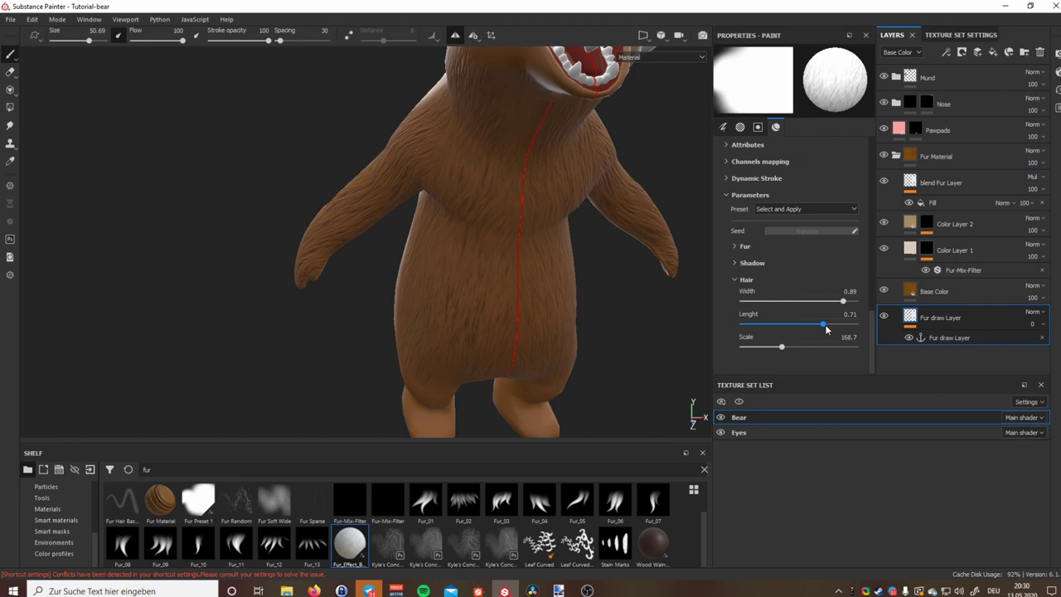
pyautogui.click(801, 324)
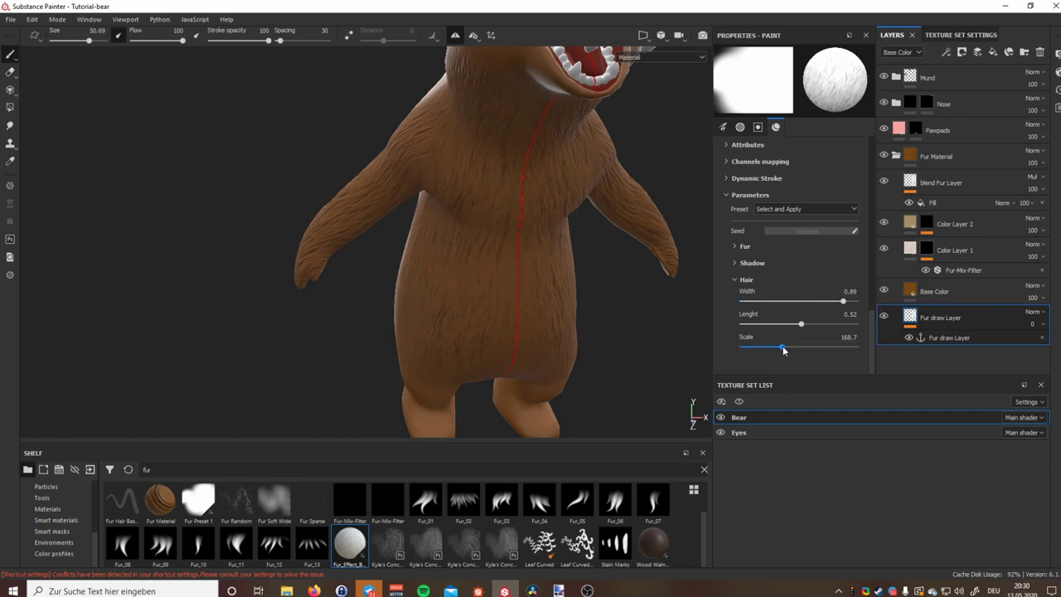
pyautogui.moveTo(782, 349); pyautogui.dragTo(802, 347)
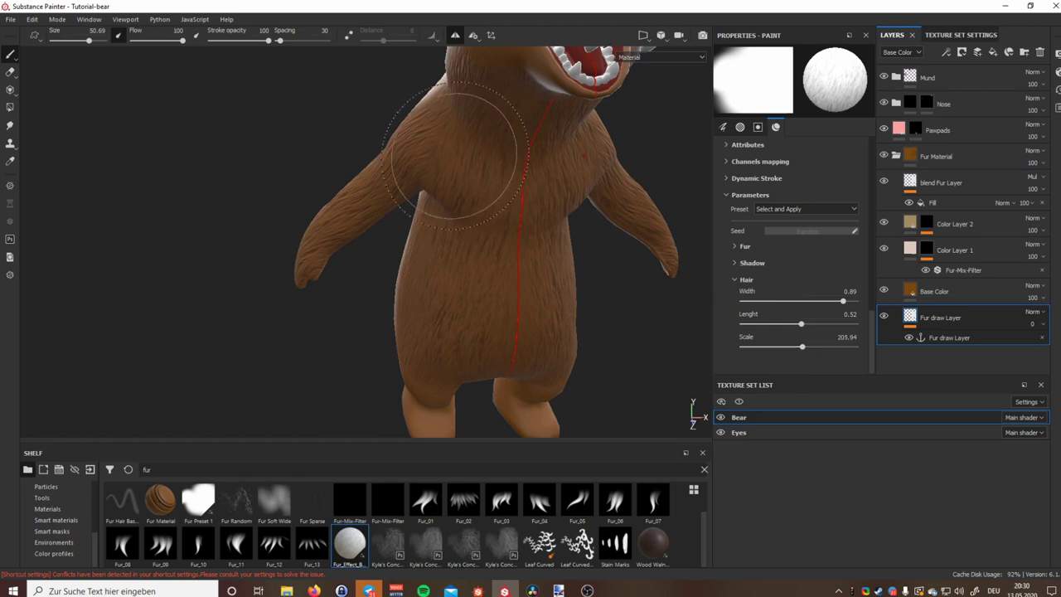
pyautogui.hotkey('ctrl', 'z')
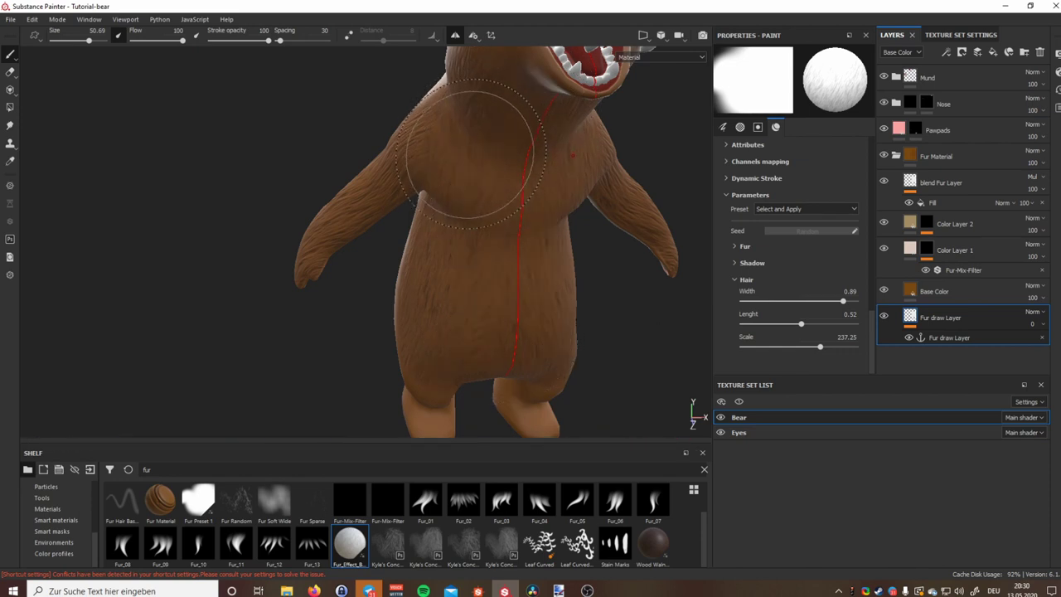
# Repaint the torso fur while setting the Hair Scale to 210.89 and Lenght to 0.53, and increase the Hair Width
pyautogui.moveTo(425, 364); pyautogui.dragTo(426, 363)
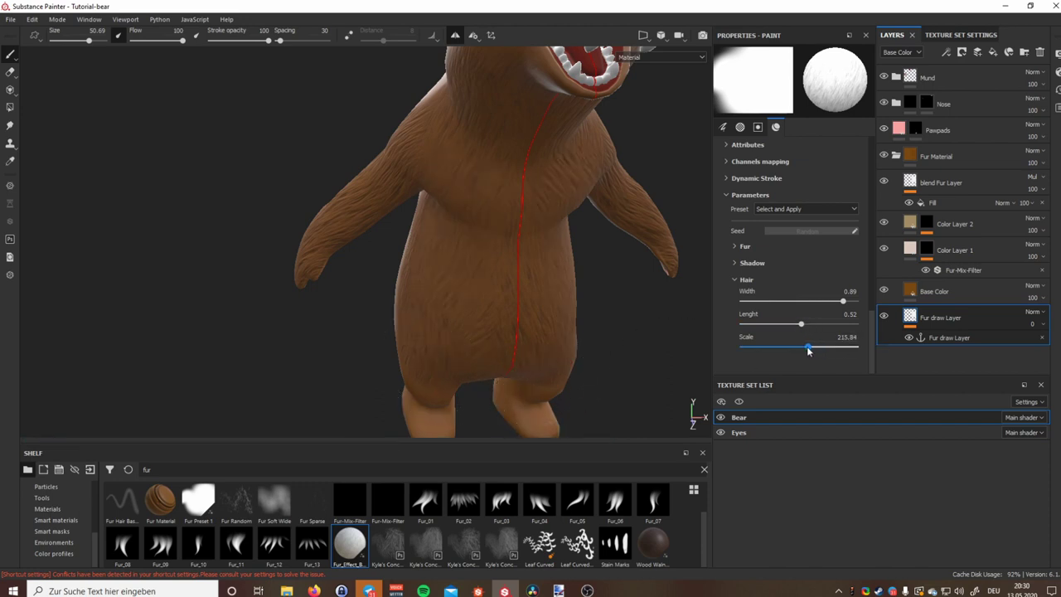
pyautogui.moveTo(805, 351); pyautogui.dragTo(804, 350)
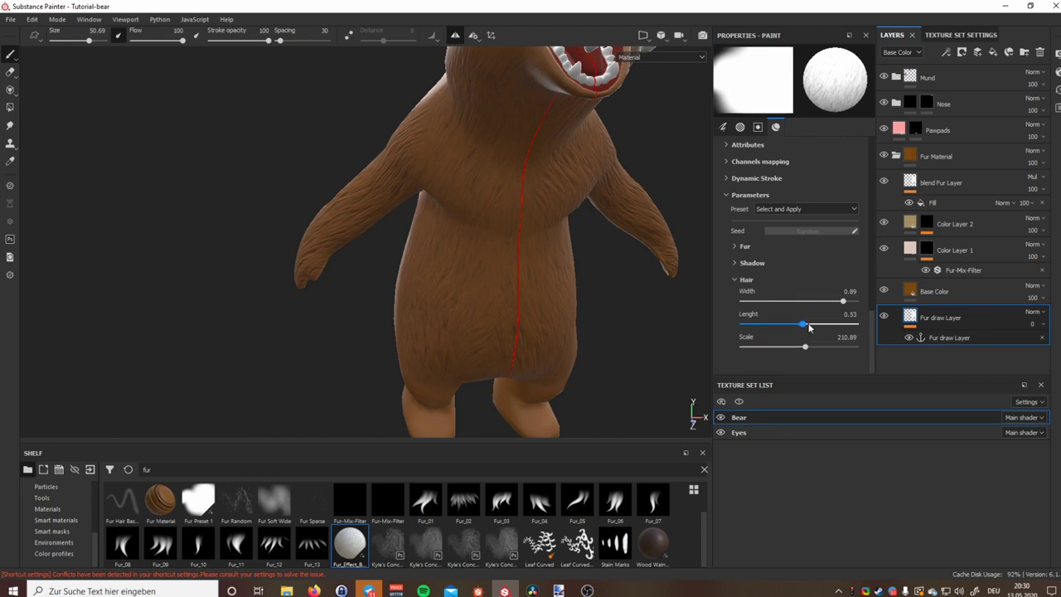
pyautogui.moveTo(844, 303); pyautogui.dragTo(859, 303)
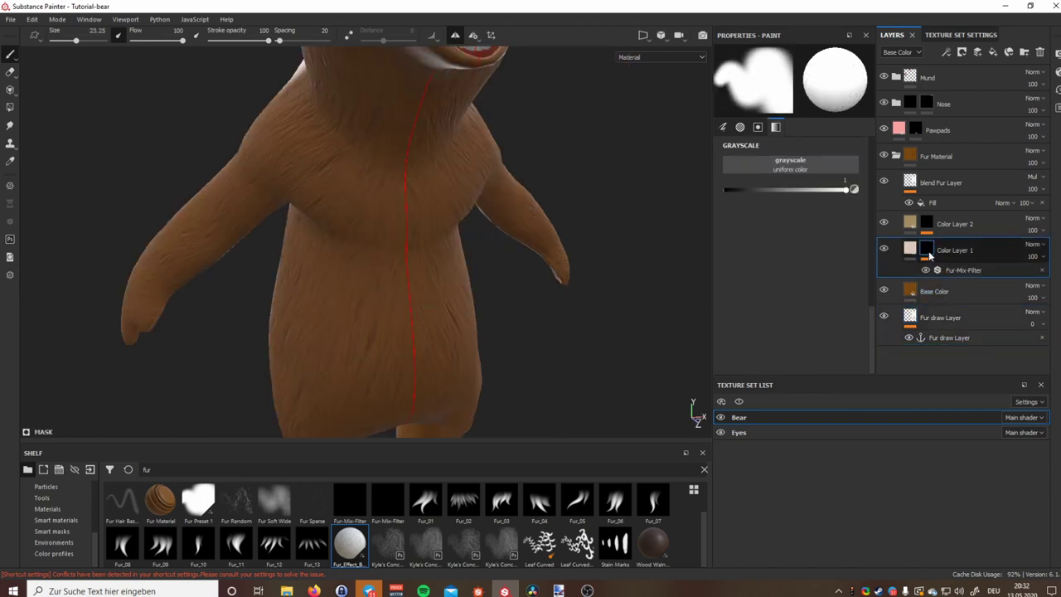
# Set the brush Flow to 10 and paint a light belly patch on the mask of Color Layer 1
pyautogui.moveTo(907, 253)
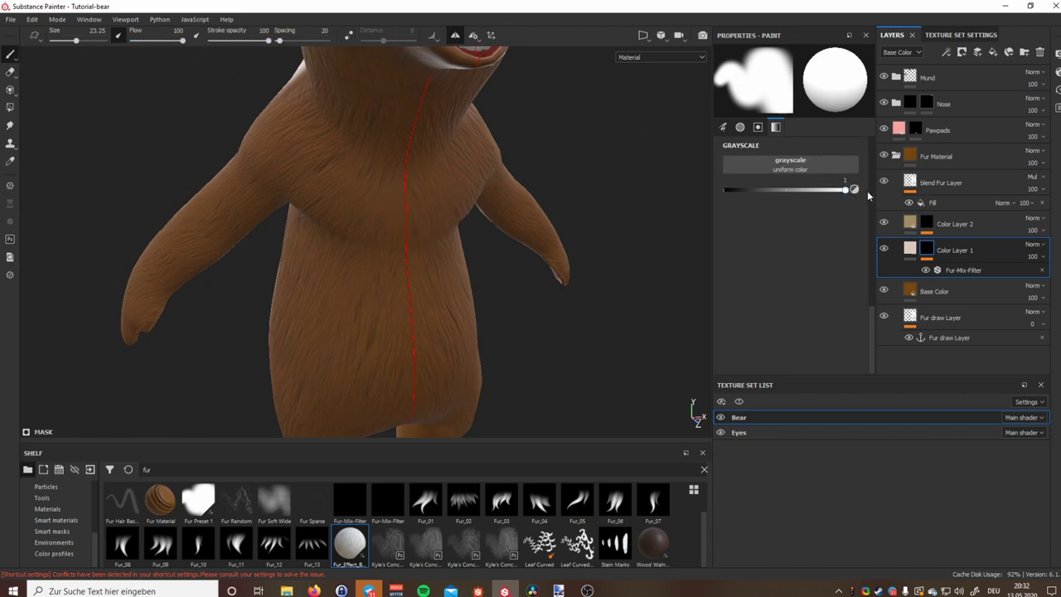
pyautogui.click(135, 42)
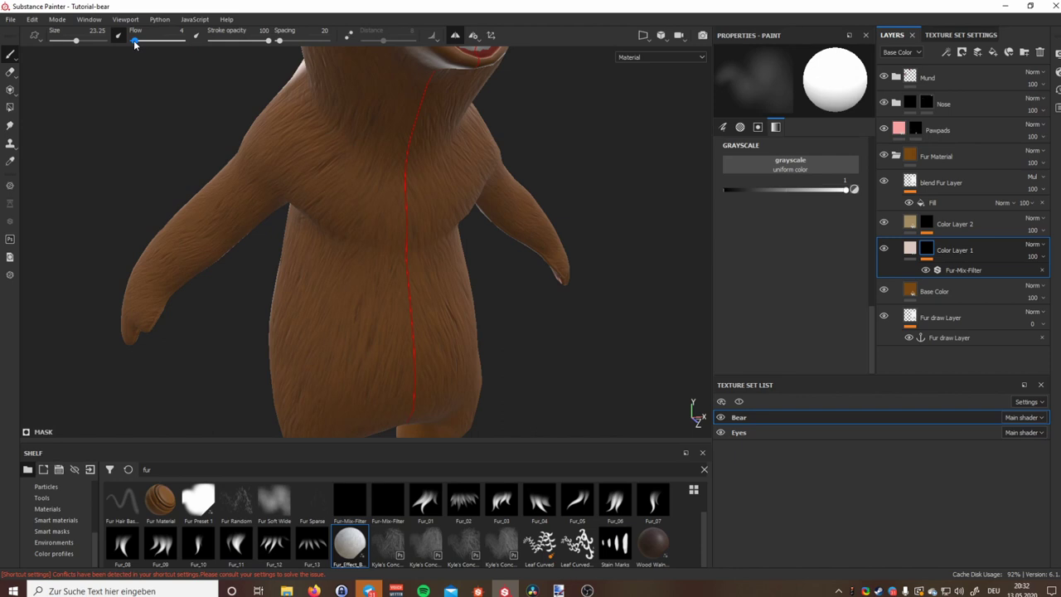
pyautogui.moveTo(135, 43); pyautogui.dragTo(138, 42)
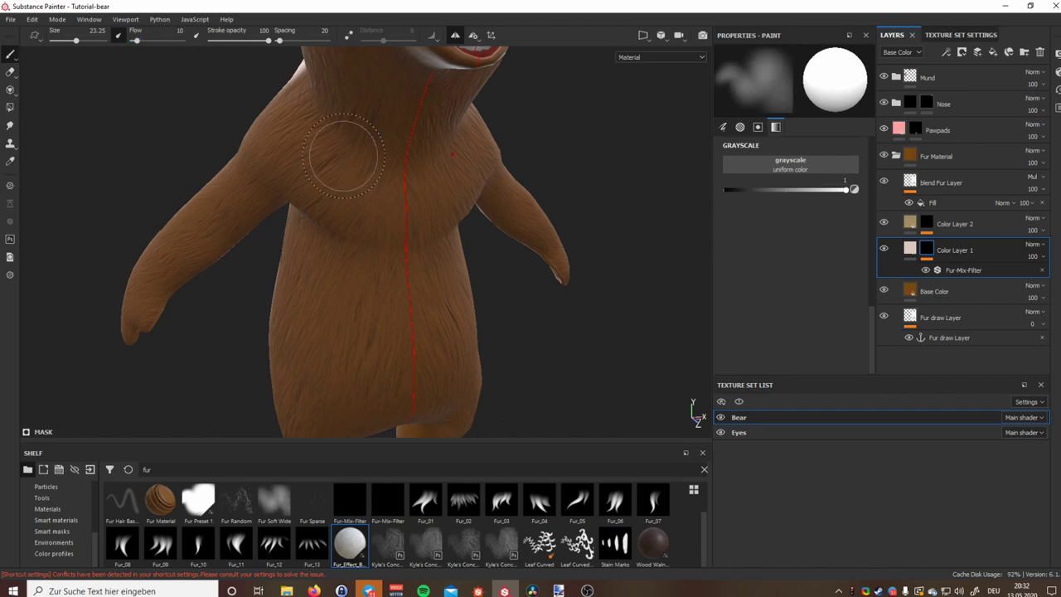
pyautogui.moveTo(373, 170)
pyautogui.keyDown('alt'); pyautogui.mouseDown()
pyautogui.moveTo(384, 171)
pyautogui.moveTo(363, 182)
pyautogui.moveTo(434, 279)
pyautogui.moveTo(433, 185)
pyautogui.moveTo(407, 201)
pyautogui.moveTo(389, 249)
pyautogui.moveTo(407, 190)
pyautogui.moveTo(433, 324)
pyautogui.moveTo(383, 316)
pyautogui.moveTo(377, 154)
pyautogui.moveTo(394, 137)
pyautogui.moveTo(361, 224)
pyautogui.moveTo(377, 327)
pyautogui.moveTo(369, 222)
pyautogui.mouseUp(); pyautogui.keyUp('alt')
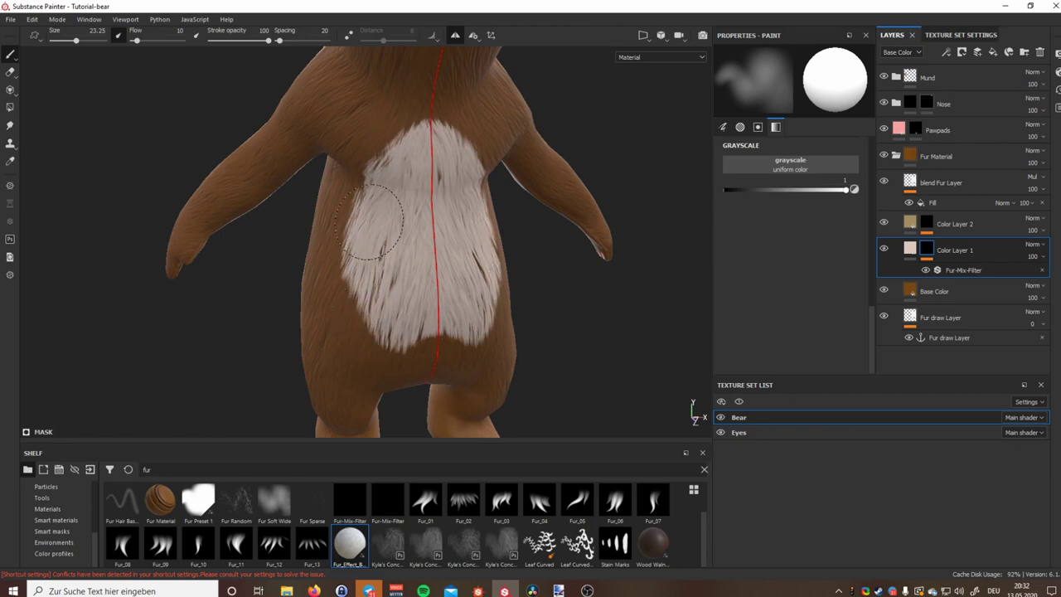
# Paint over the lower belly patch with grayscale 0 on the Color Layer 1 mask, and return the grayscale to 1
pyautogui.press('x')
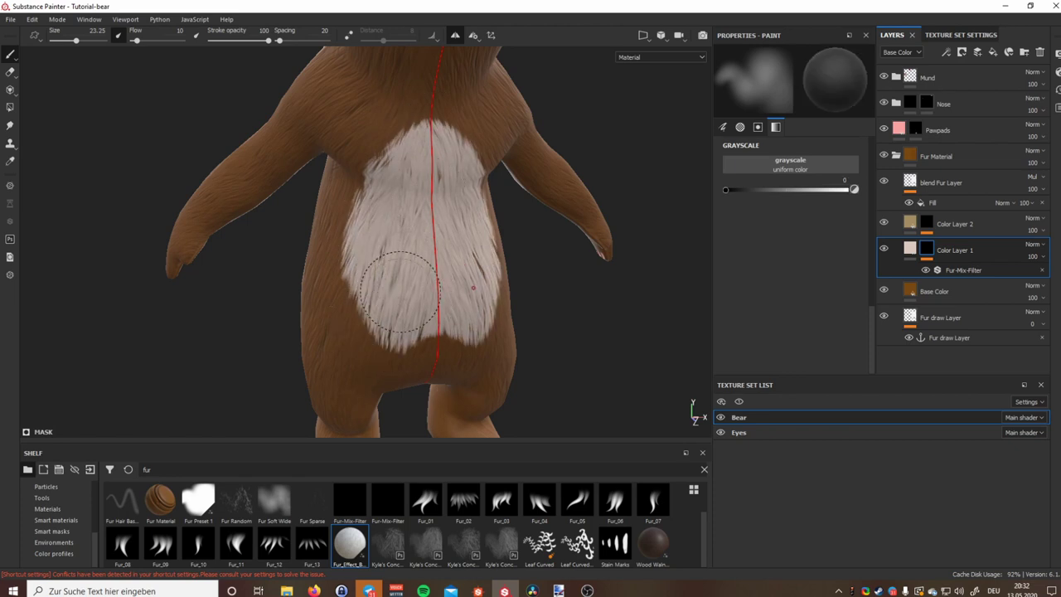
pyautogui.moveTo(401, 291)
pyautogui.mouseDown()
pyautogui.moveTo(424, 189)
pyautogui.moveTo(401, 212)
pyautogui.moveTo(393, 286)
pyautogui.moveTo(412, 196)
pyautogui.moveTo(407, 249)
pyautogui.moveTo(371, 256)
pyautogui.moveTo(379, 296)
pyautogui.mouseUp()
pyautogui.press('x')
pyautogui.press('x')
pyautogui.press('x')
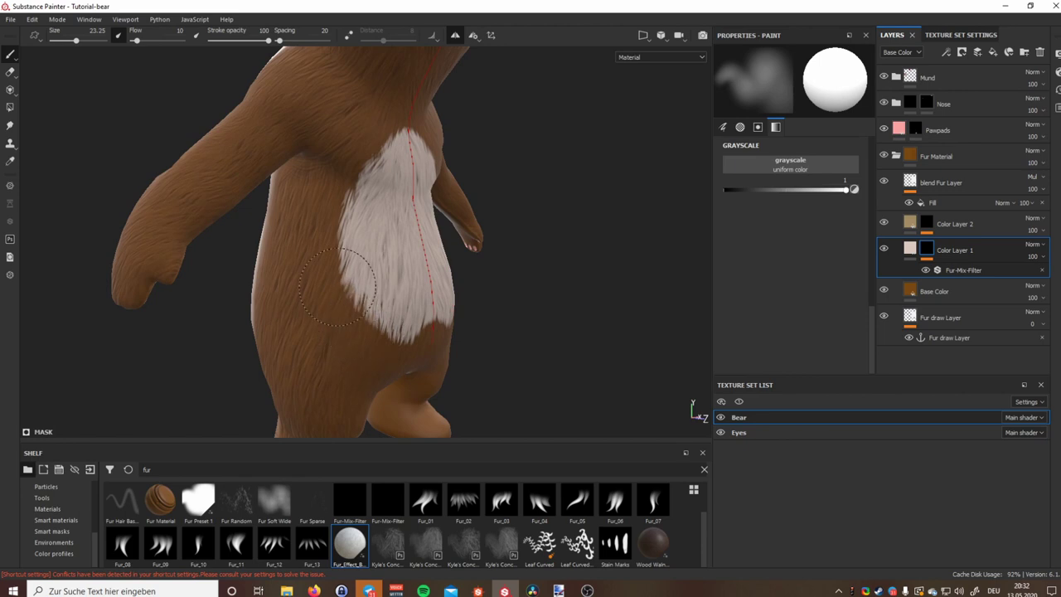
# Extend the light patch of Color Layer 1 along the side of the belly and up toward the chest
pyautogui.moveTo(344, 152); pyautogui.dragTo(379, 116)
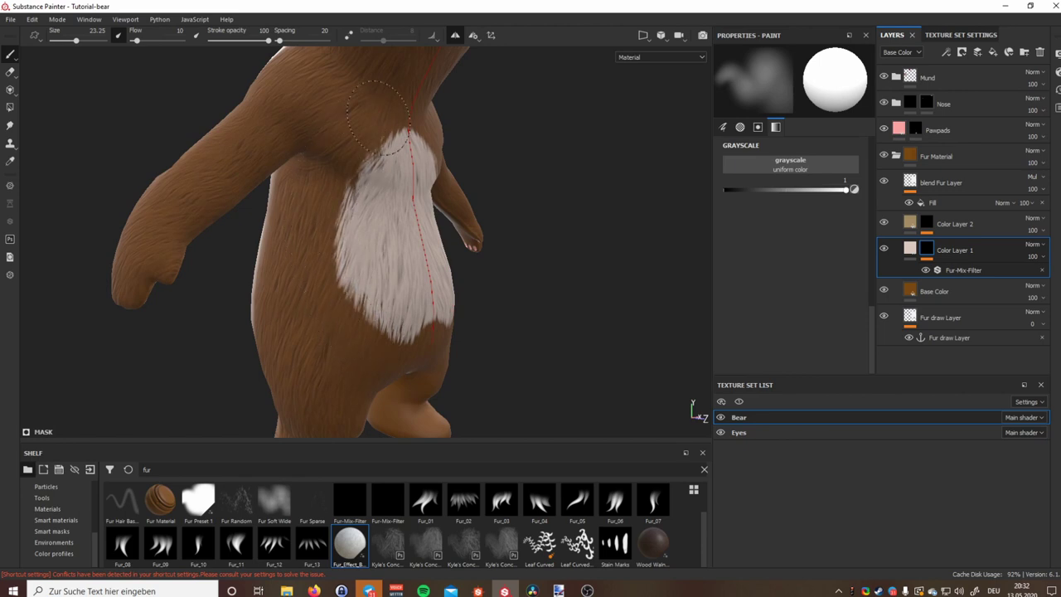
pyautogui.moveTo(333, 176)
pyautogui.mouseDown()
pyautogui.moveTo(310, 230)
pyautogui.moveTo(317, 222)
pyautogui.mouseUp()
pyautogui.scroll(4, 320, 219)
pyautogui.keyDown('alt'); pyautogui.moveTo(357, 185); pyautogui.dragTo(264, 207); pyautogui.keyUp('alt')
pyautogui.scroll(-6, 264, 207)
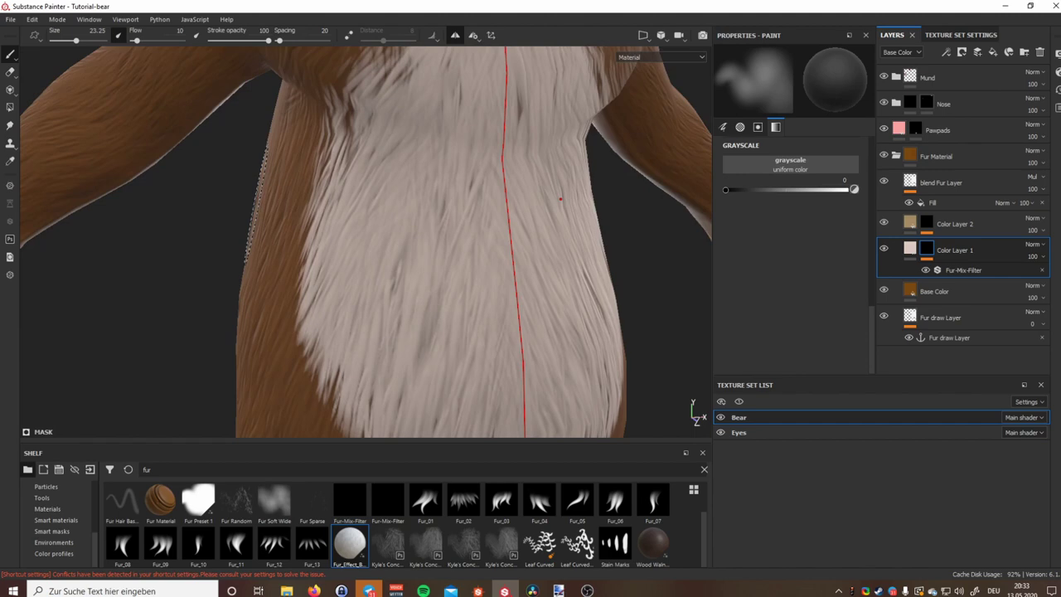
pyautogui.scroll(4, 320, 216)
pyautogui.scroll(-2, 328, 207)
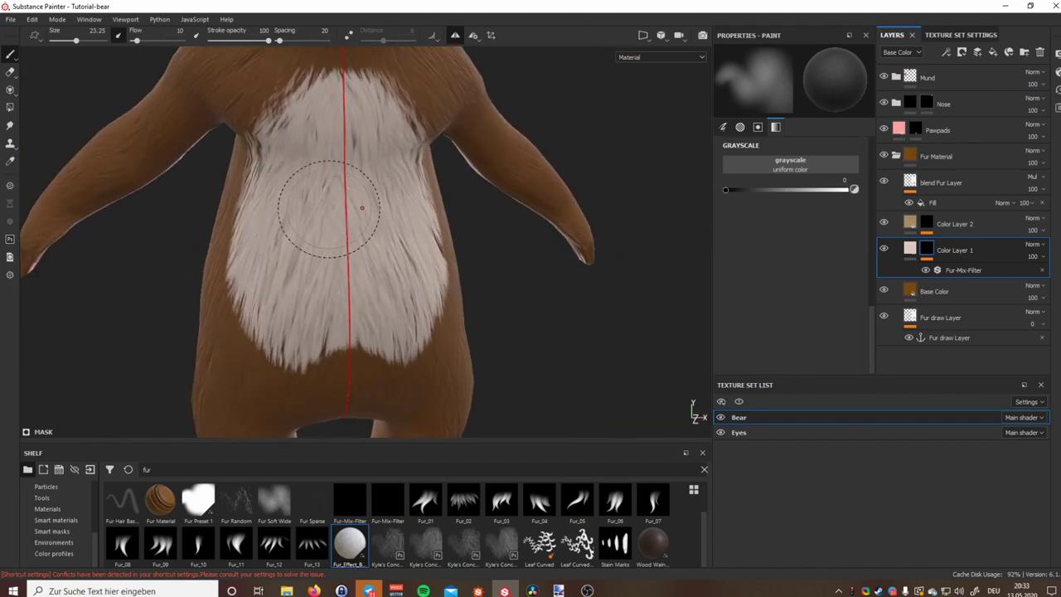
# Replace the mask of Color Layer 2 with a new black mask
pyautogui.click(927, 225)
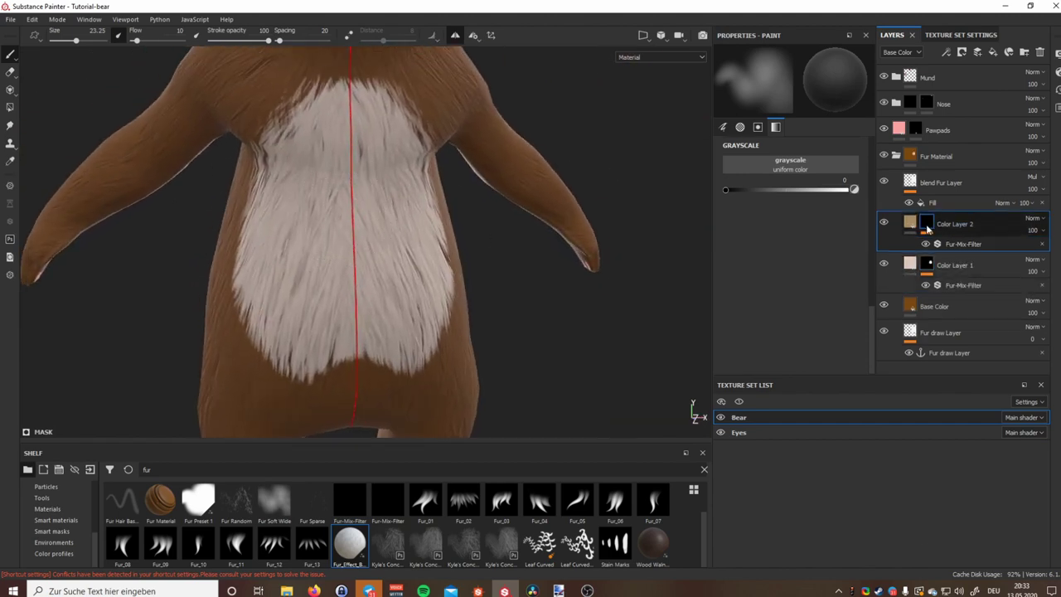
pyautogui.rightClick(927, 223)
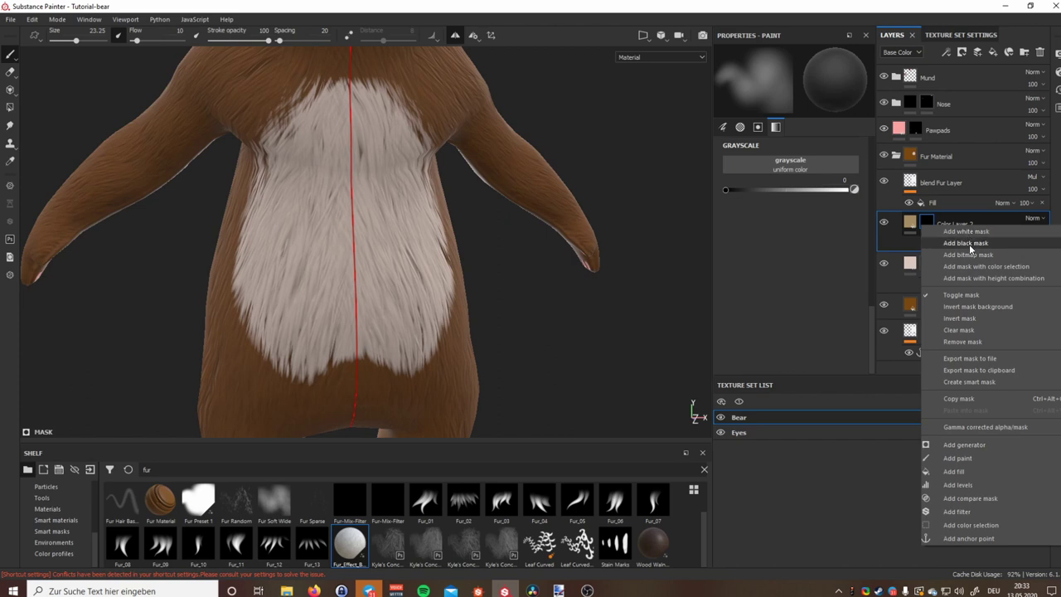
pyautogui.click(969, 243)
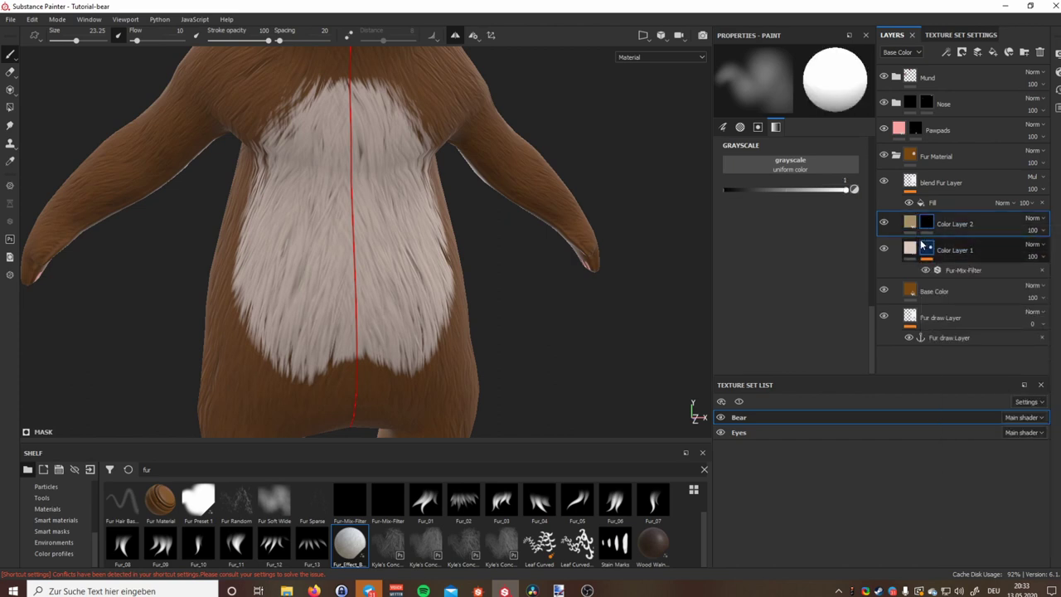
# Add an empty filter to the mask of Color Layer 2
pyautogui.moveTo(927, 224)
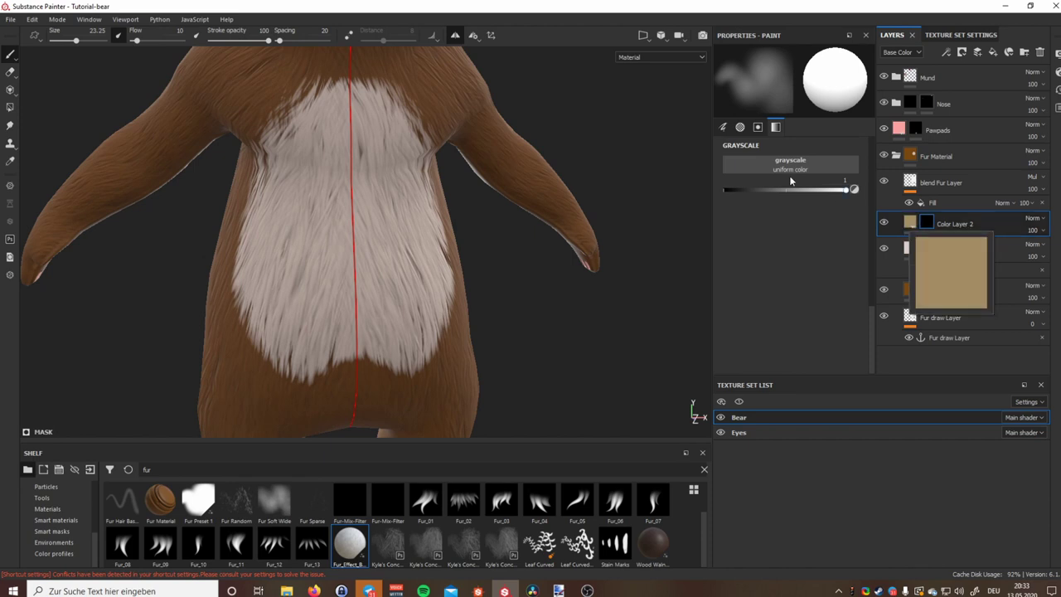
pyautogui.click(909, 224)
pyautogui.click(926, 224)
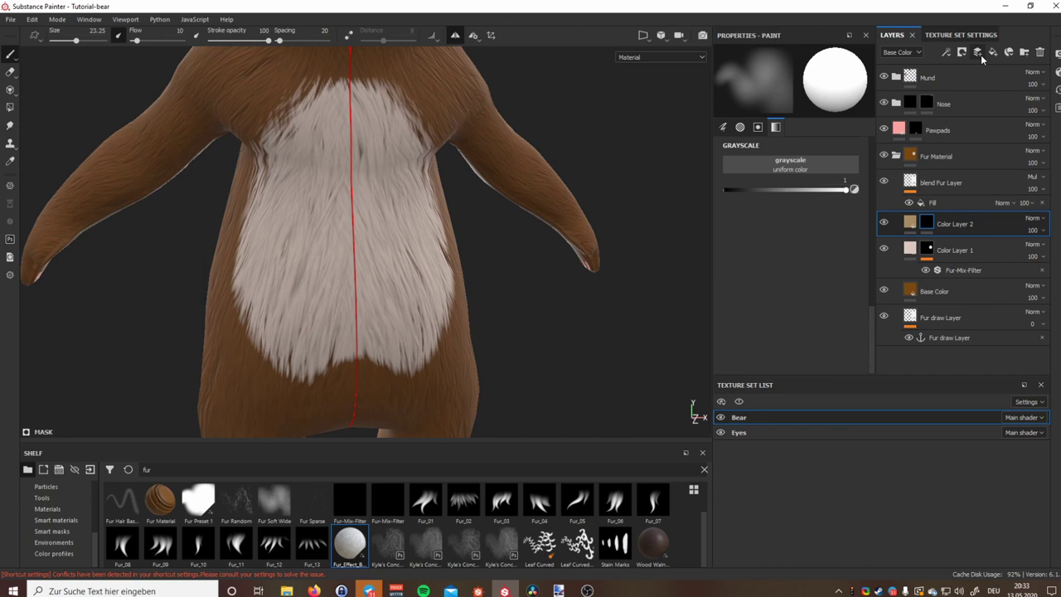
pyautogui.rightClick(926, 225)
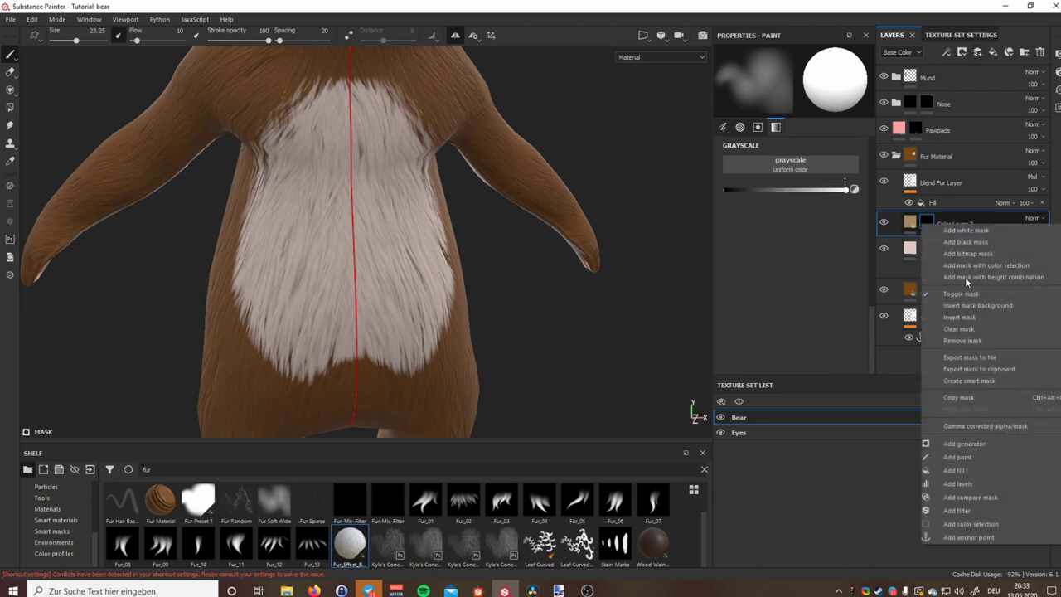
pyautogui.click(979, 509)
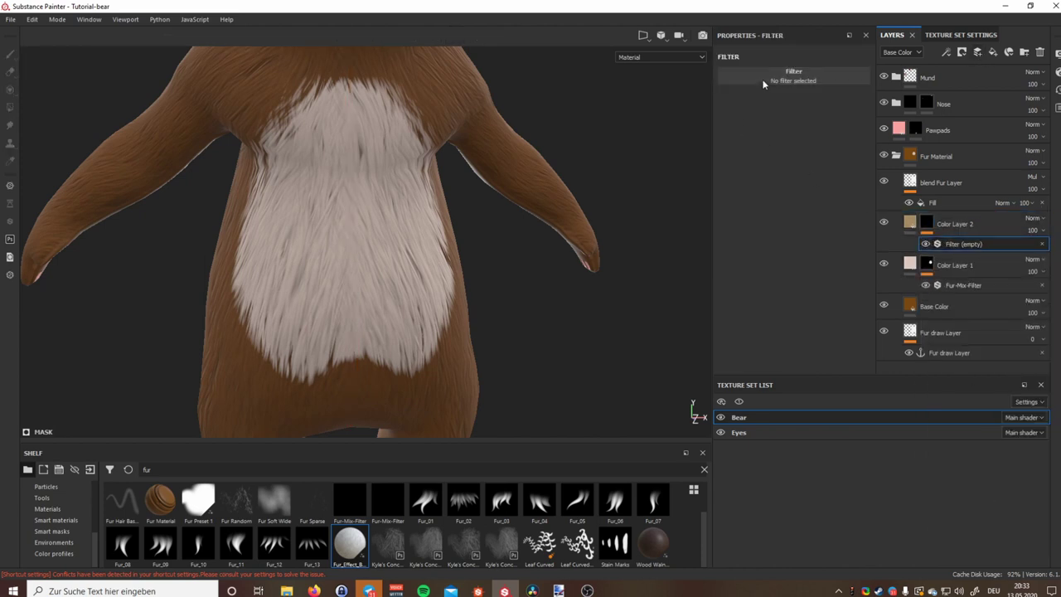
# Search the shelf for "fur-" and assign the Fur-Mix-Filter to the empty filter on Color Layer 2
pyautogui.click(171, 470)
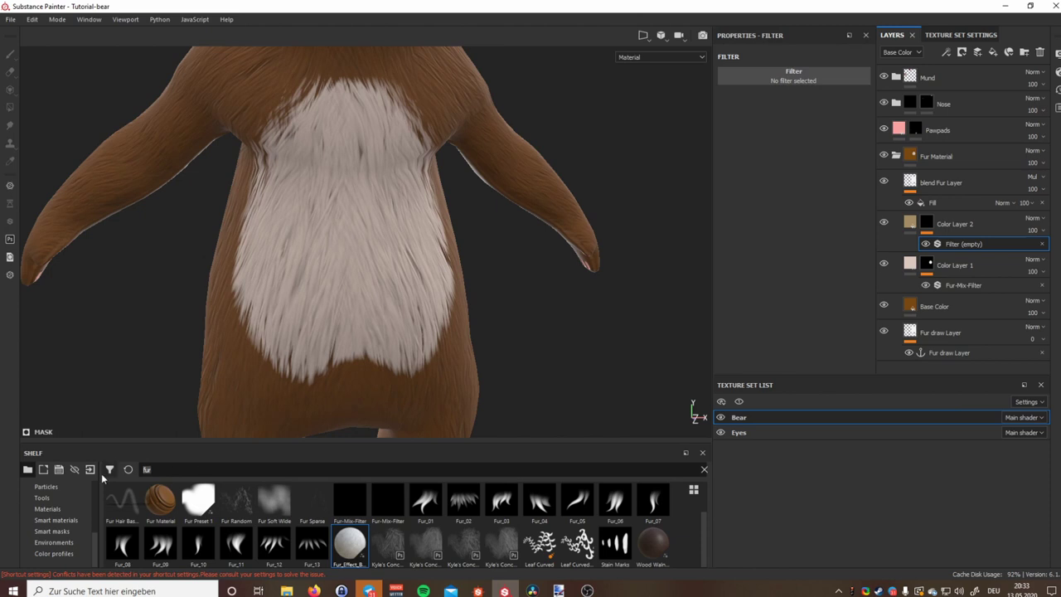
pyautogui.press('BackSpace')
pyautogui.press('BackSpace')
pyautogui.press('BackSpace')
pyautogui.write('m')
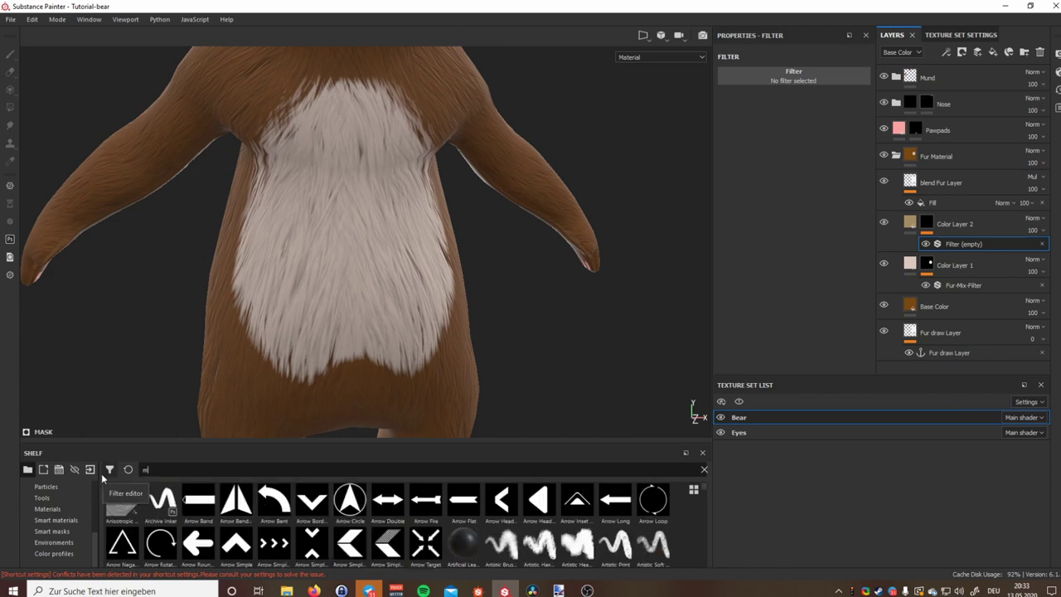
pyautogui.write('is')
pyautogui.press('BackSpace')
pyautogui.press('BackSpace')
pyautogui.press('BackSpace')
pyautogui.write('fur-')
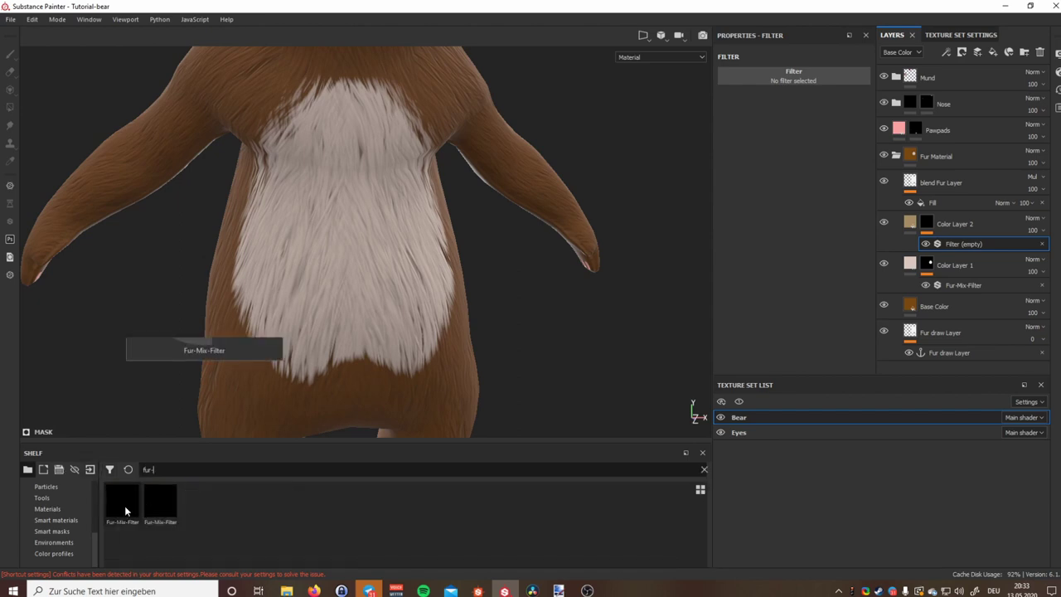
pyautogui.rightClick(124, 505)
pyautogui.moveTo(125, 506); pyautogui.dragTo(810, 73)
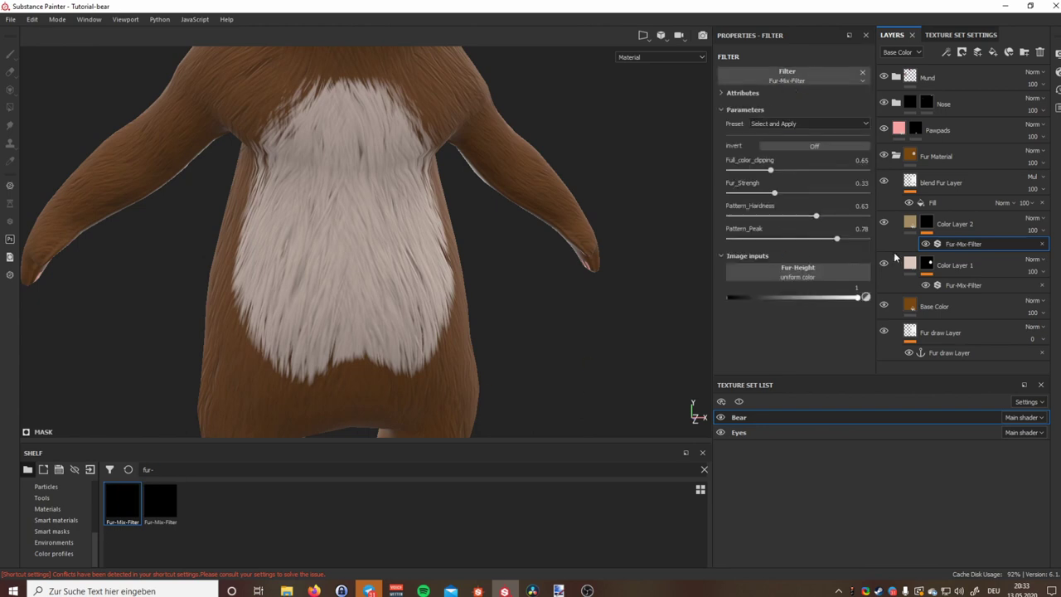
# Set the filter's Fur-Height image input to the Fur draw Layer anchor point
pyautogui.click(799, 275)
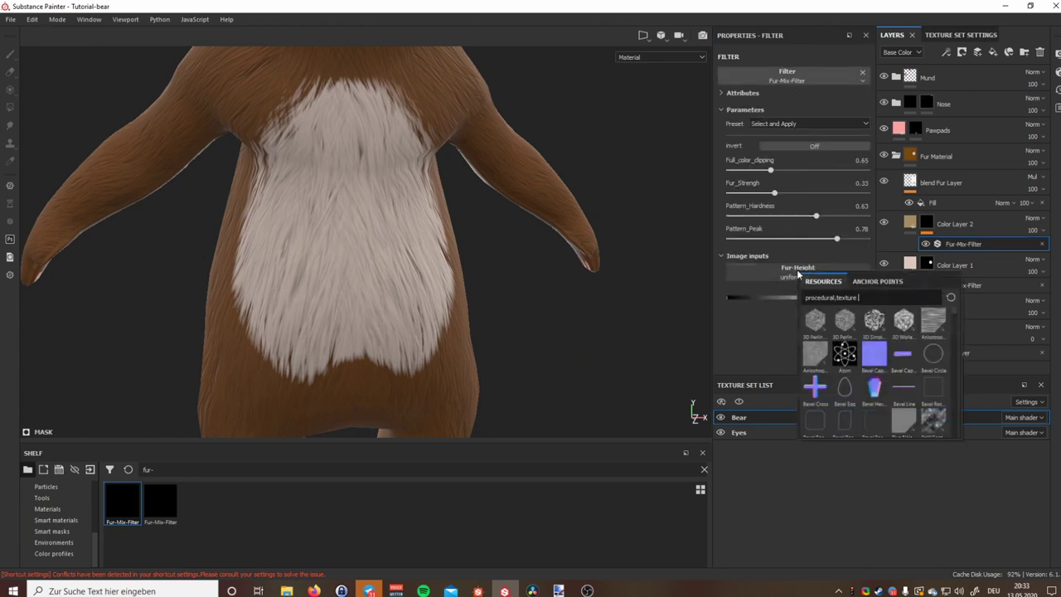
pyautogui.click(876, 281)
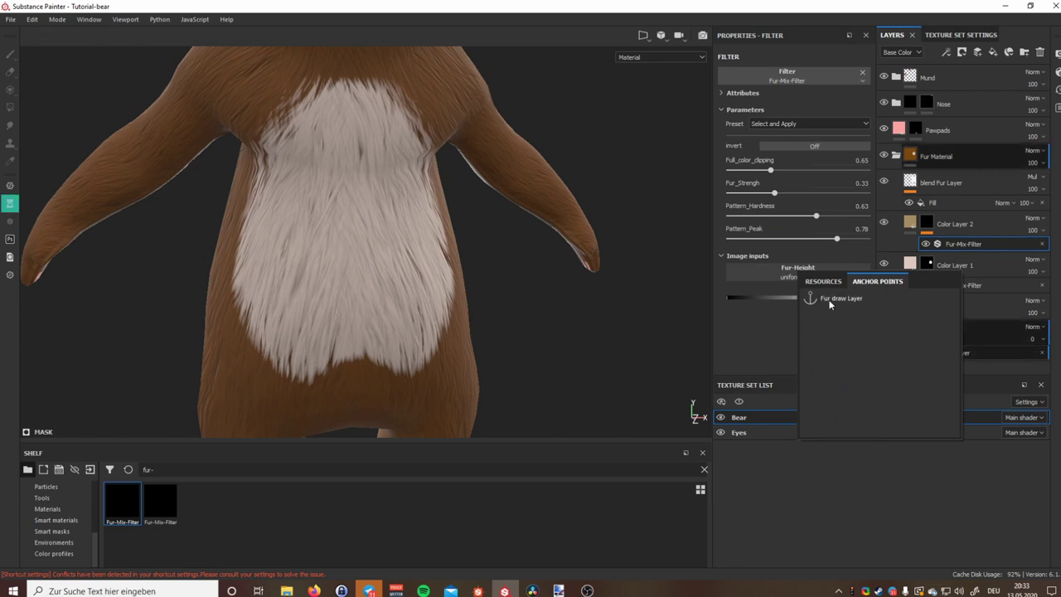
pyautogui.click(824, 298)
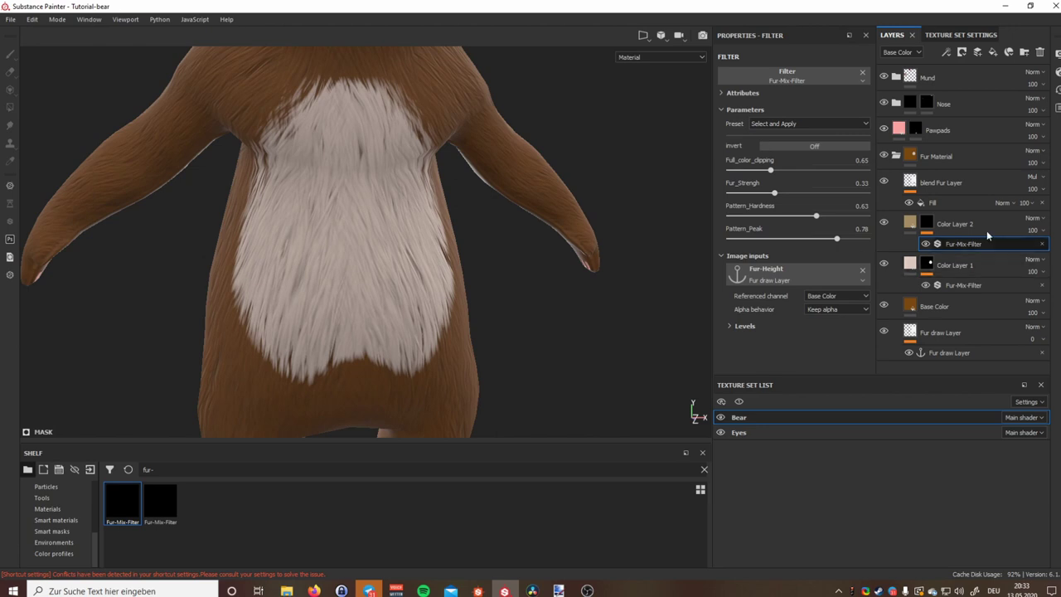
# Raise the brush Flow and paint a tan patch in the middle of the belly on the Color Layer 2 mask
pyautogui.click(922, 225)
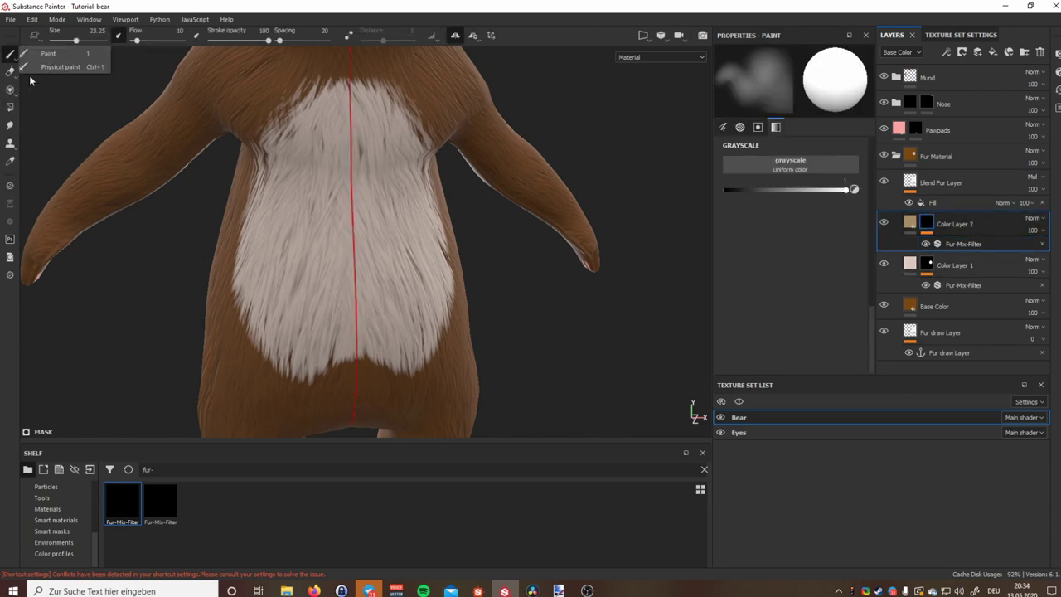
pyautogui.click(7, 56)
pyautogui.moveTo(136, 40); pyautogui.dragTo(151, 39)
pyautogui.moveTo(356, 185)
pyautogui.mouseDown()
pyautogui.moveTo(329, 276)
pyautogui.moveTo(277, 249)
pyautogui.moveTo(331, 308)
pyautogui.mouseUp()
# Set Pattern_Peak to 0.14 and Pattern_Hardness to 0.87 in the Fur-Mix-Filter of Color Layer 2
pyautogui.click(953, 244)
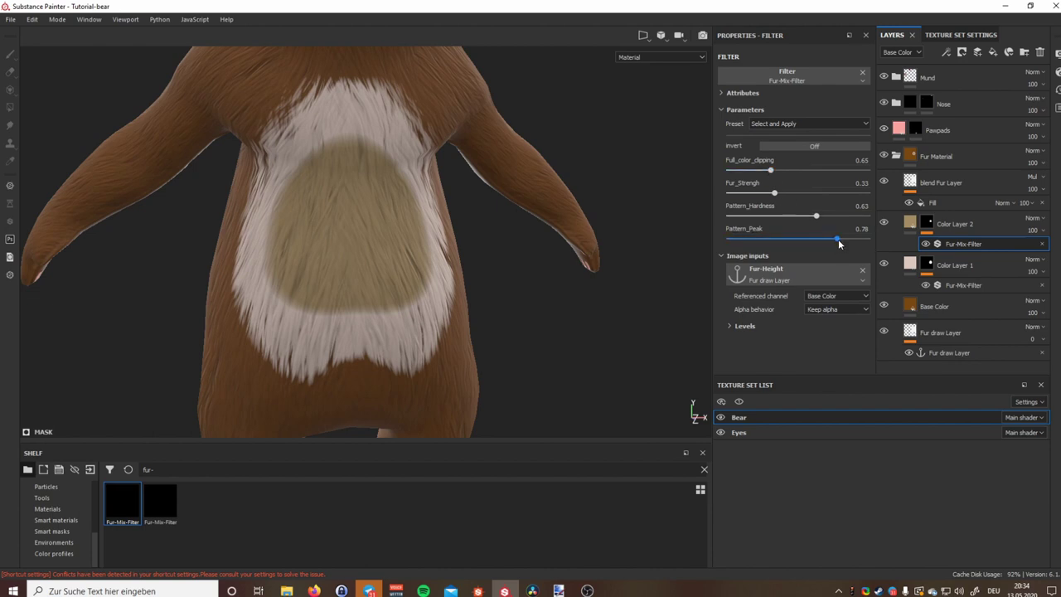
pyautogui.moveTo(839, 241); pyautogui.dragTo(749, 238)
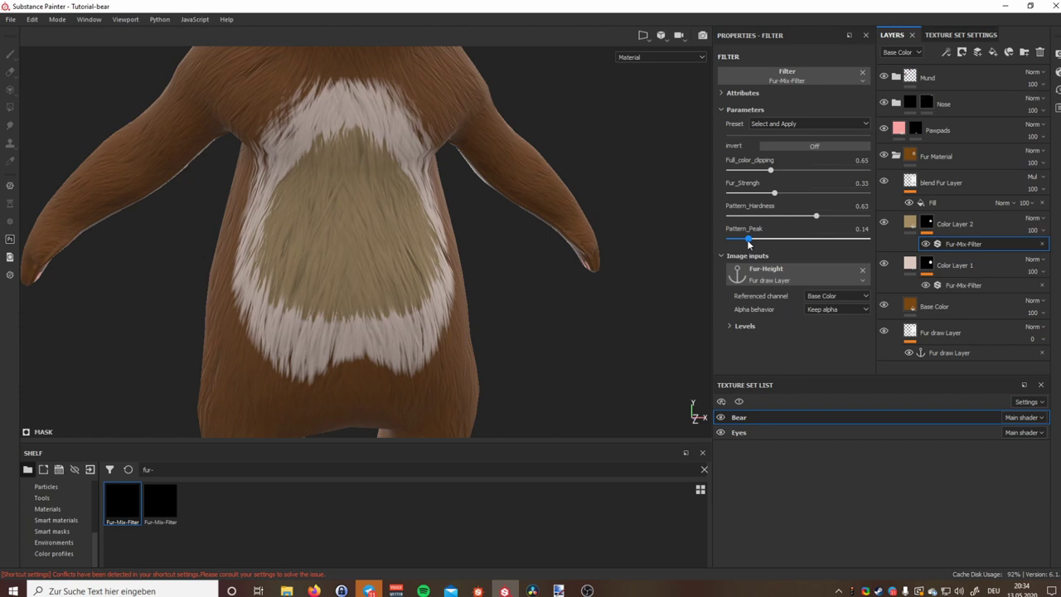
pyautogui.scroll(3, 335, 130)
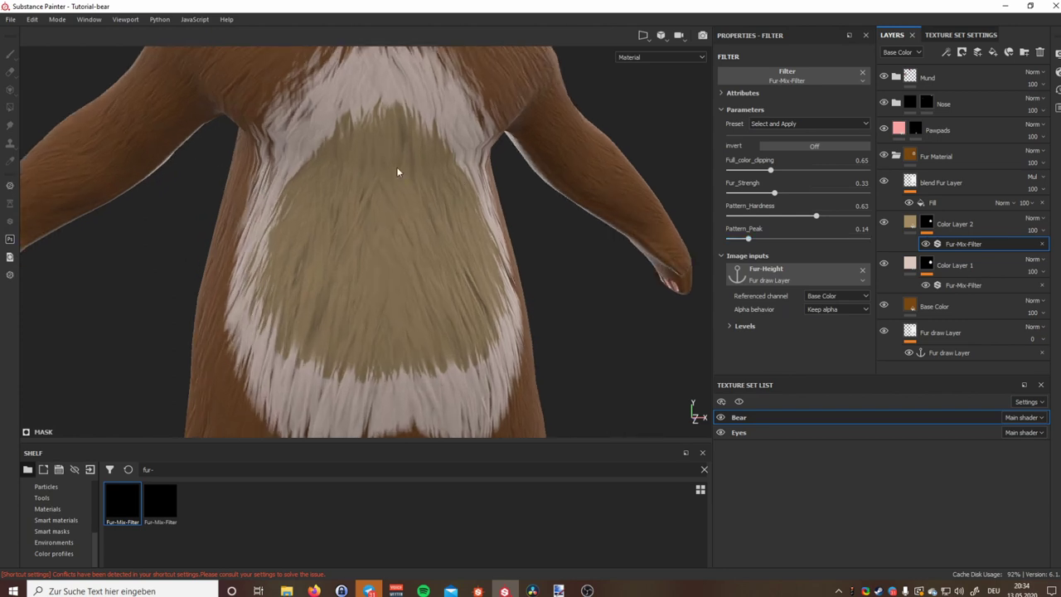
pyautogui.moveTo(816, 216); pyautogui.dragTo(846, 216)
pyautogui.scroll(5, 220, 283)
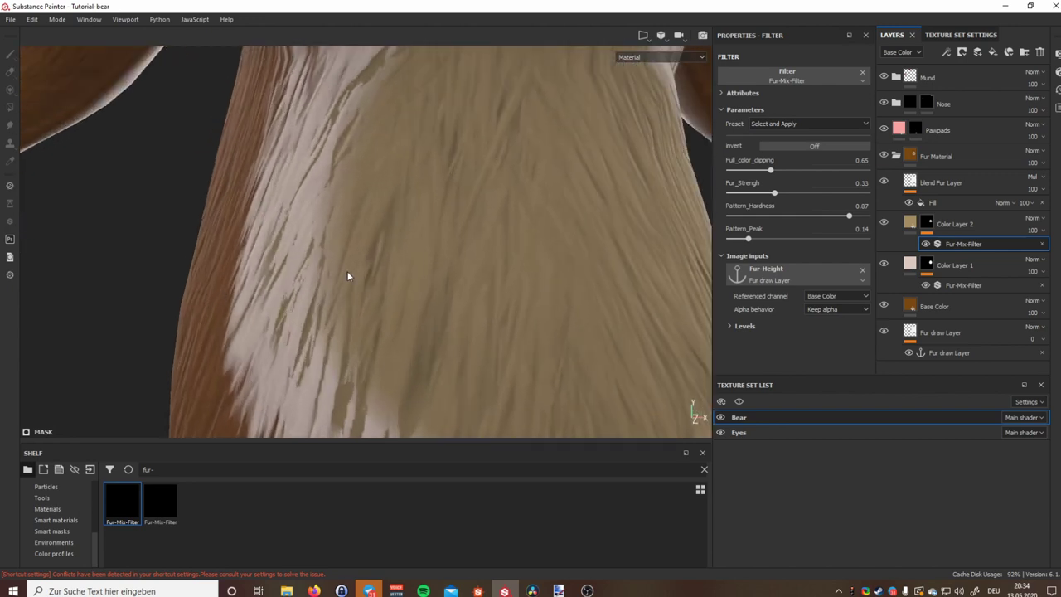
pyautogui.scroll(-3, 347, 273)
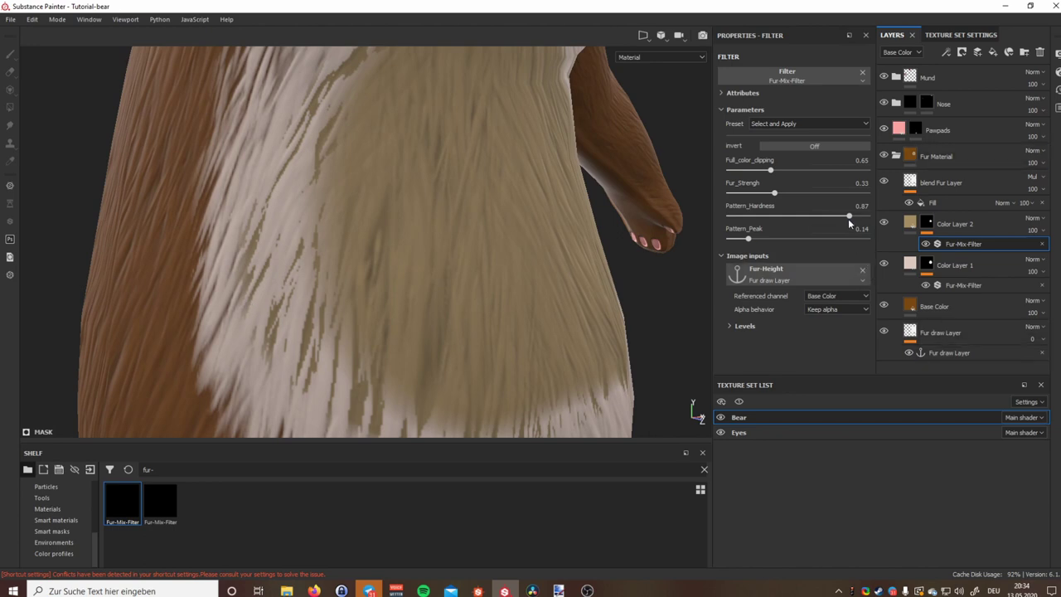
# Set the filter's Pattern_Hardness to 0.59 and Pattern_Peak to 0.22
pyautogui.moveTo(849, 216); pyautogui.dragTo(810, 225)
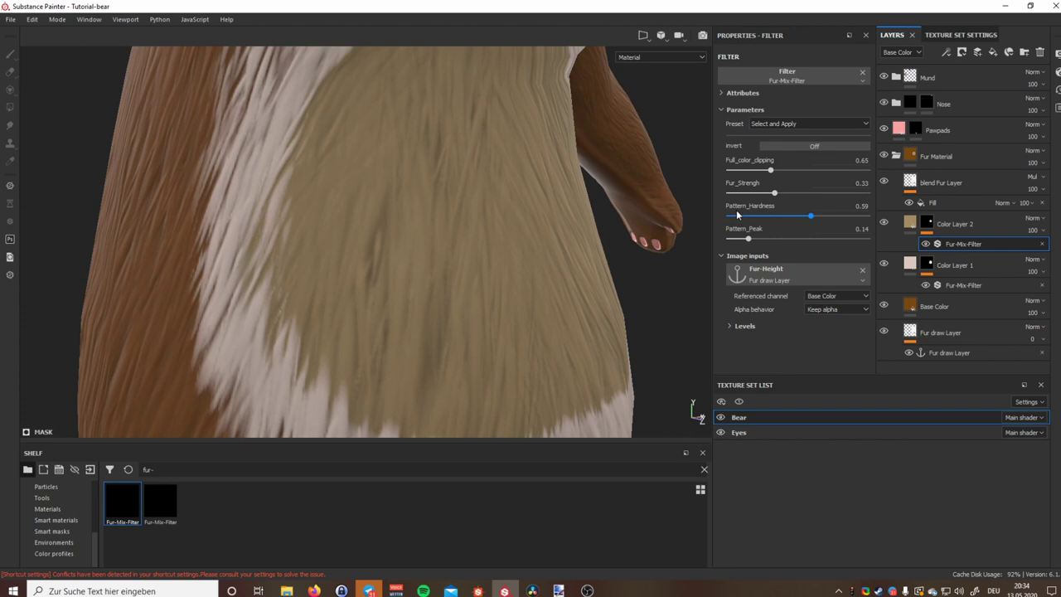
pyautogui.moveTo(750, 239)
pyautogui.mouseDown()
pyautogui.moveTo(768, 242)
pyautogui.moveTo(759, 246)
pyautogui.mouseUp()
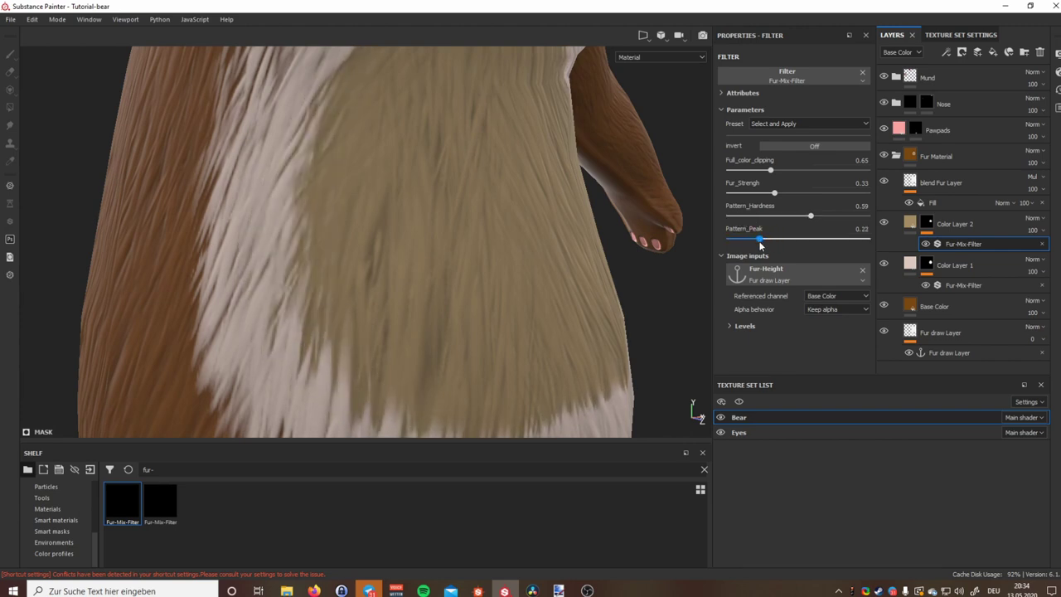
pyautogui.scroll(-5, 458, 262)
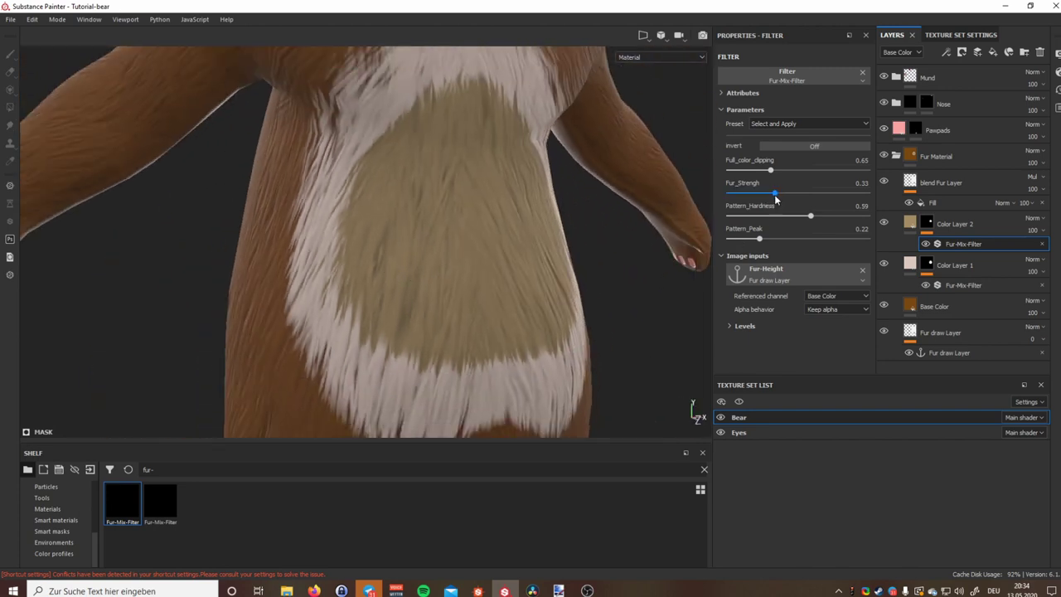
# Set Fur_Strengh to 0.4 in the Fur-Mix-Filter of Color Layer 2
pyautogui.moveTo(774, 192); pyautogui.dragTo(789, 192)
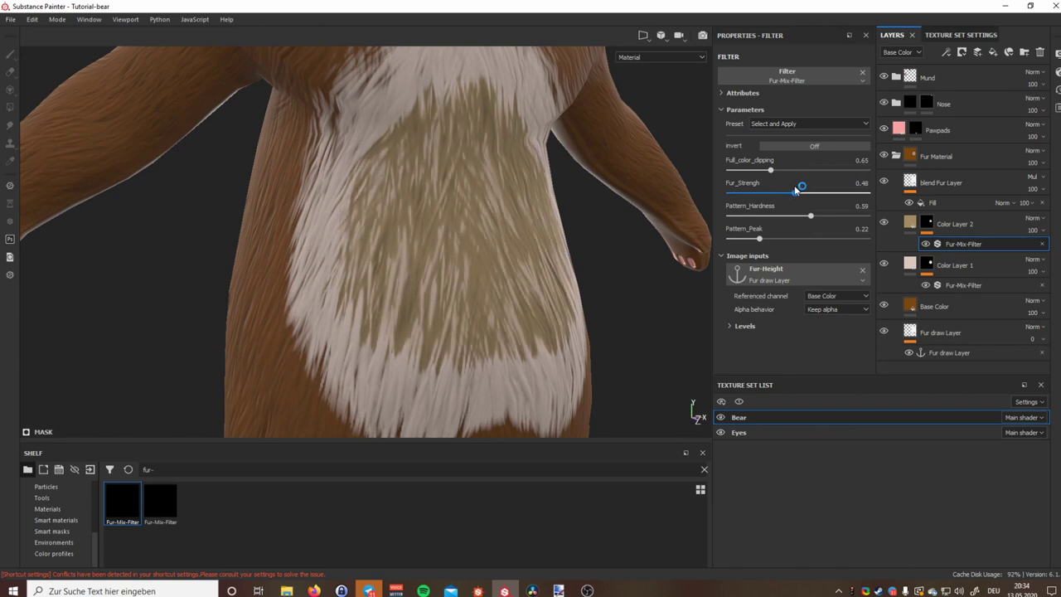
pyautogui.moveTo(753, 232); pyautogui.dragTo(751, 229)
pyautogui.moveTo(794, 197)
pyautogui.mouseDown()
pyautogui.moveTo(876, 194)
pyautogui.moveTo(759, 206)
pyautogui.moveTo(785, 194)
pyautogui.mouseUp()
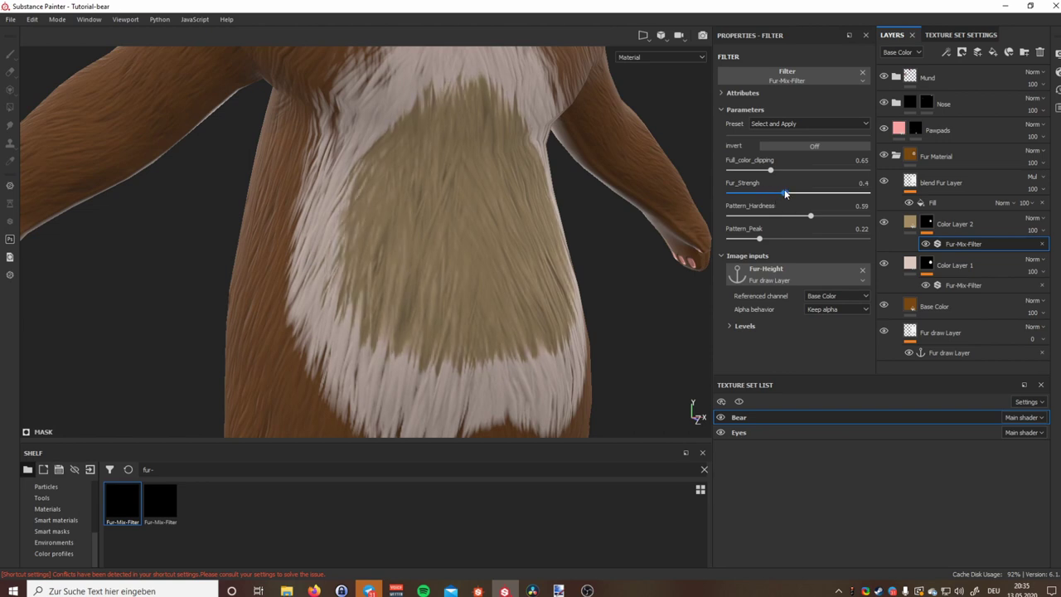
pyautogui.moveTo(784, 194); pyautogui.dragTo(785, 196)
# Try different Full_color_clipping values on the tan patch's edge, ending at 0.64
pyautogui.moveTo(768, 166); pyautogui.dragTo(768, 168)
pyautogui.moveTo(768, 168); pyautogui.dragTo(786, 170)
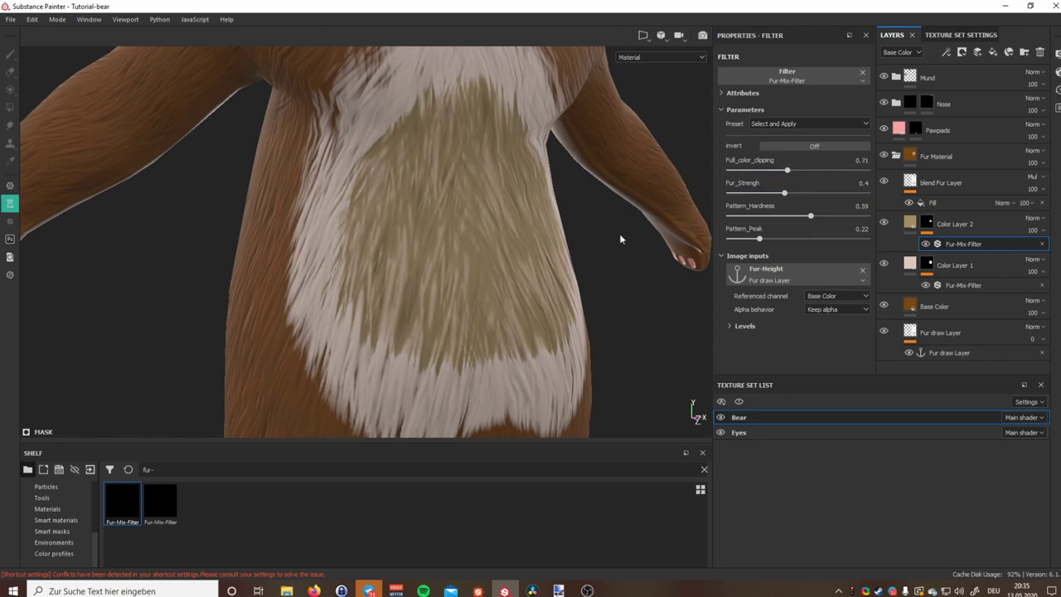
pyautogui.moveTo(787, 172); pyautogui.dragTo(760, 169)
pyautogui.scroll(5, 351, 174)
pyautogui.scroll(3, 350, 179)
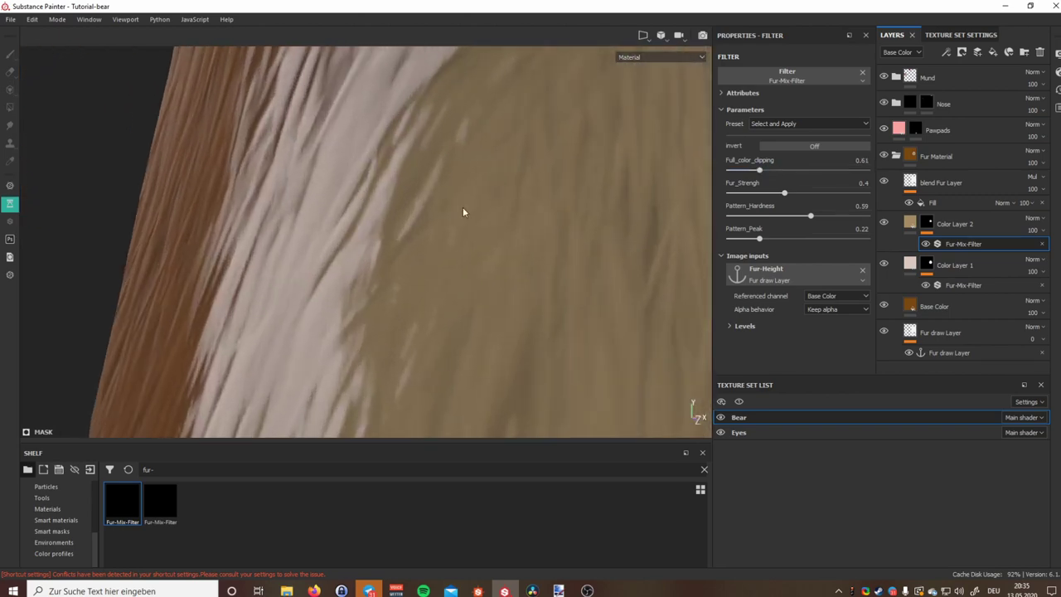
pyautogui.moveTo(759, 169); pyautogui.dragTo(721, 163)
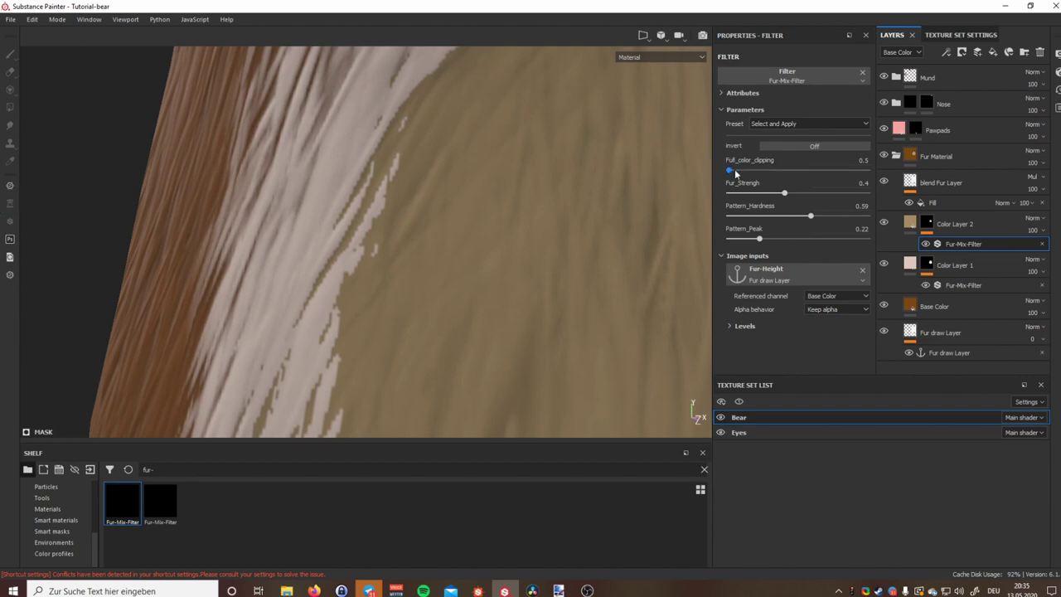
pyautogui.moveTo(725, 172); pyautogui.dragTo(766, 172)
pyautogui.scroll(3, 331, 216)
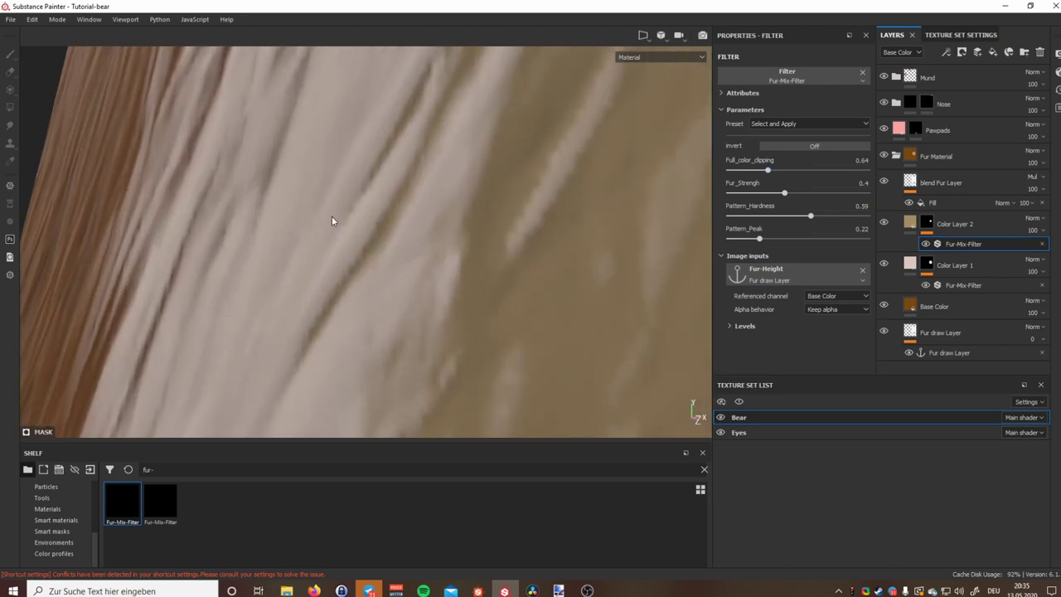
pyautogui.scroll(-4, 330, 222)
pyautogui.scroll(-6, 330, 228)
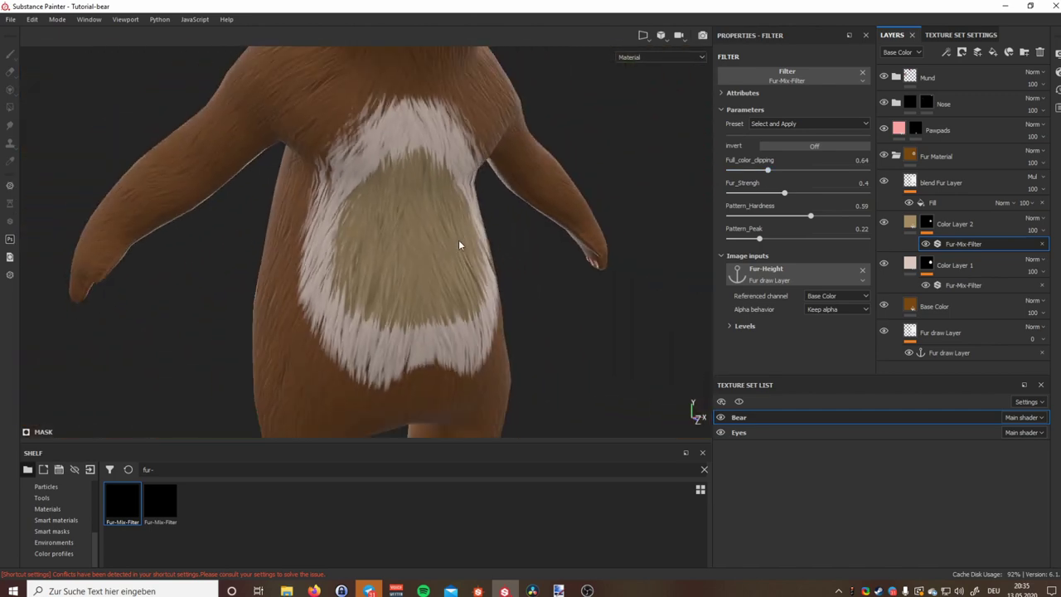
# Compare the tan patch with the filter's Invert option on and off, and leave Invert on
pyautogui.keyDown('alt'); pyautogui.moveTo(458, 244); pyautogui.dragTo(412, 241); pyautogui.keyUp('alt')
pyautogui.scroll(5, 412, 241)
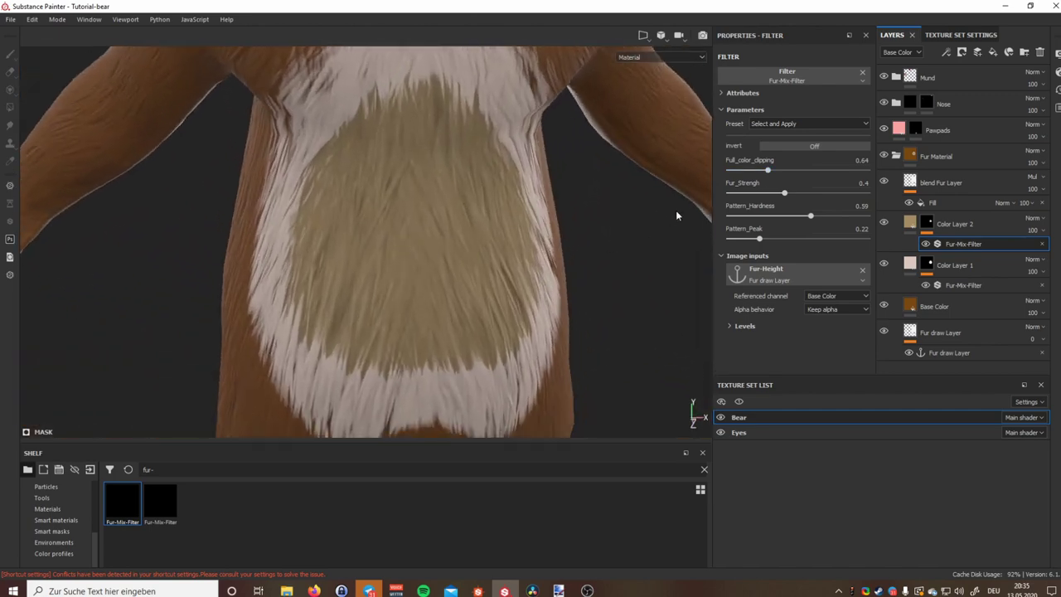
pyautogui.click(790, 146)
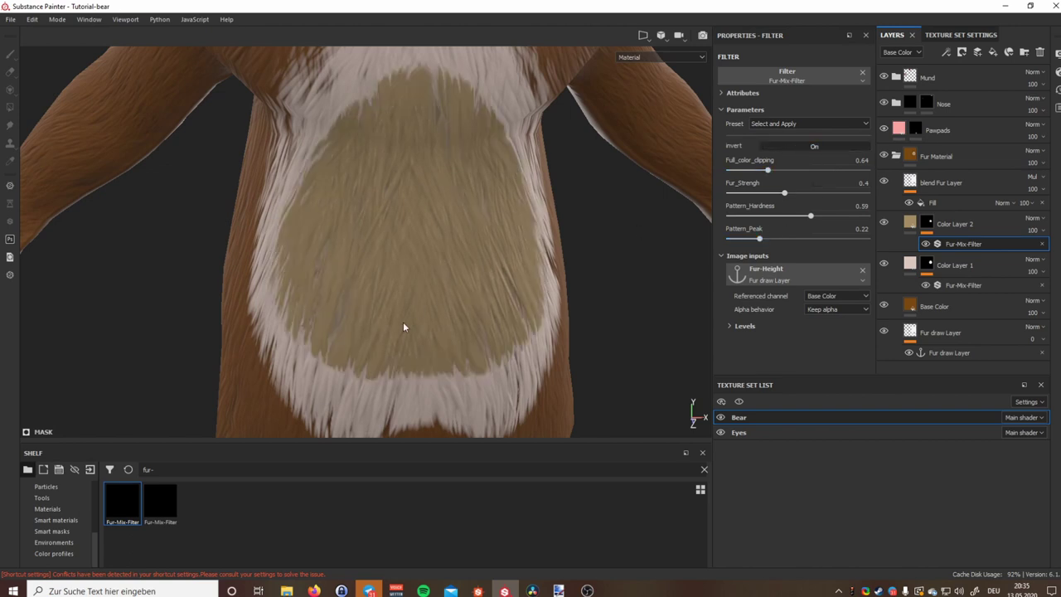
pyautogui.keyDown('alt'); pyautogui.moveTo(404, 327); pyautogui.dragTo(501, 280, button='right'); pyautogui.keyUp('alt')
pyautogui.click(792, 146)
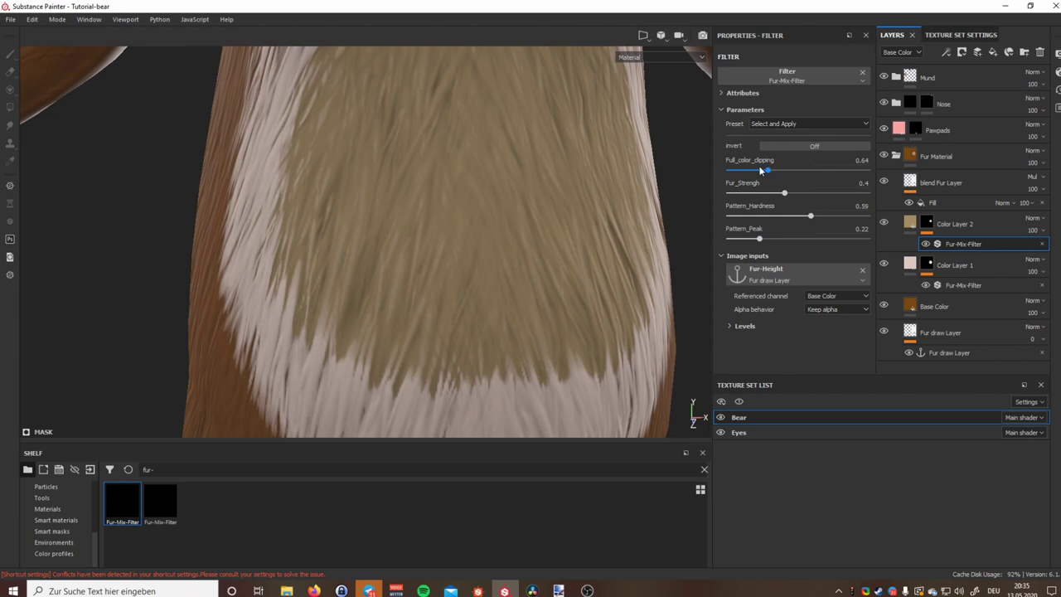
pyautogui.scroll(-2, 344, 372)
pyautogui.scroll(3, 379, 398)
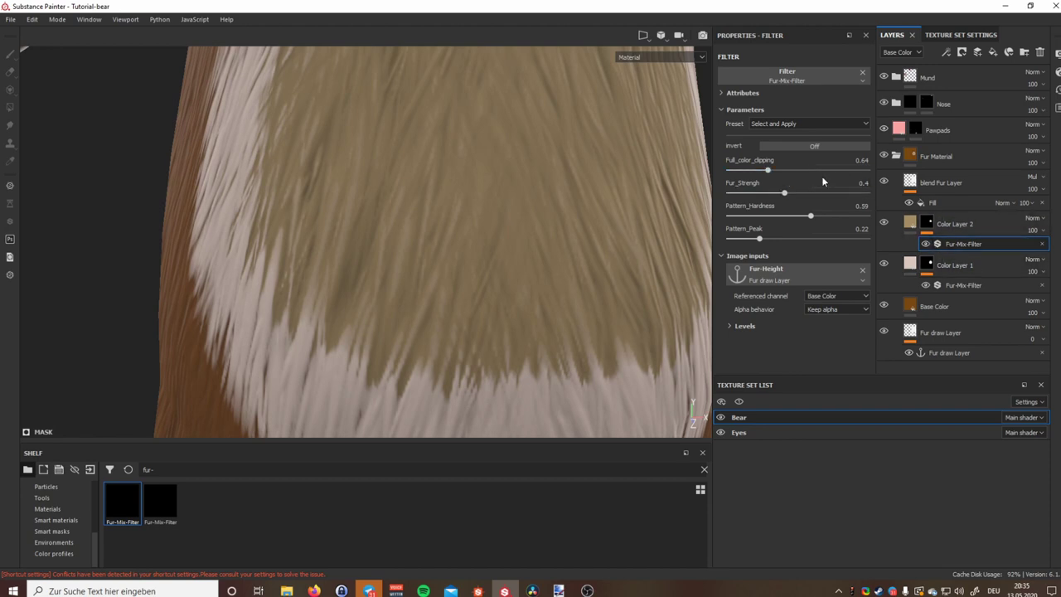
pyautogui.click(812, 146)
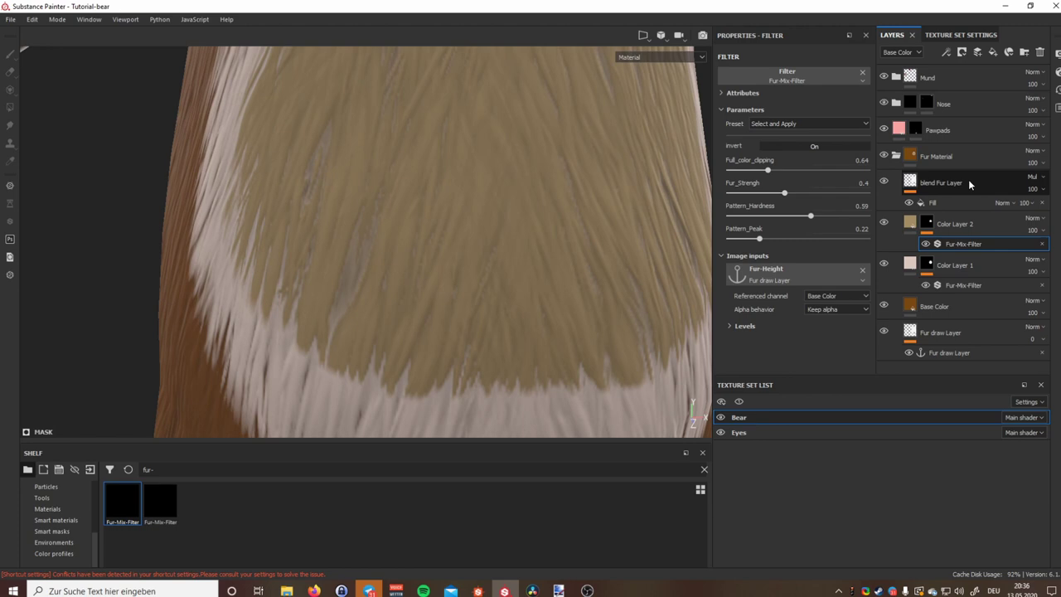
pyautogui.scroll(3, 314, 309)
pyautogui.scroll(-5, 313, 342)
pyautogui.scroll(-3, 312, 340)
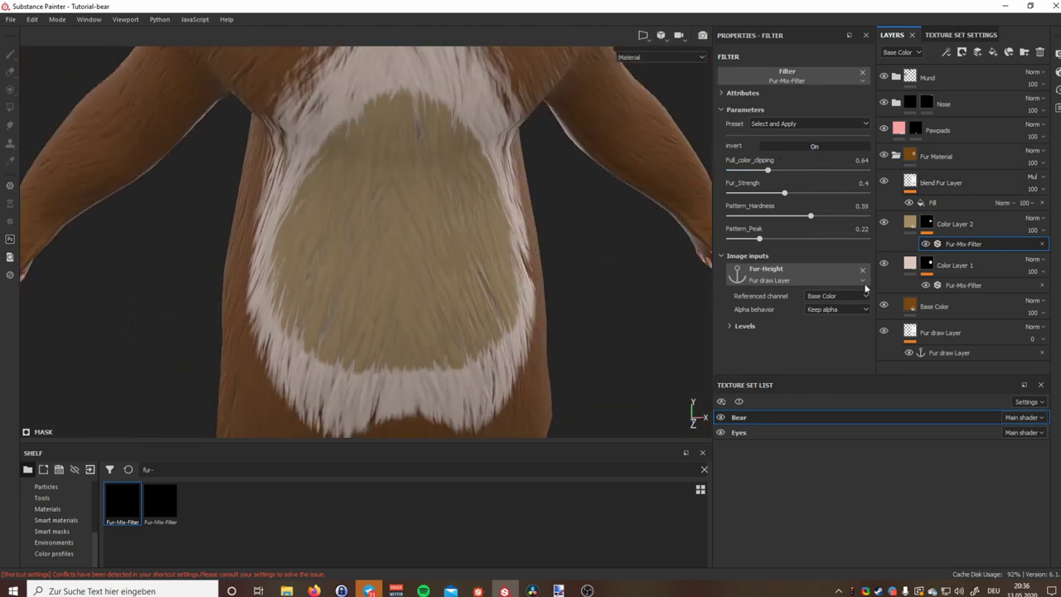
# Set the filter's Full_color_clipping to 0.78, Fur_Strengh to 1, Pattern_Hardness to 0.47 and Pattern_Peak to 0.49
pyautogui.moveTo(760, 239)
pyautogui.mouseDown()
pyautogui.moveTo(785, 239)
pyautogui.moveTo(737, 240)
pyautogui.moveTo(756, 240)
pyautogui.mouseUp()
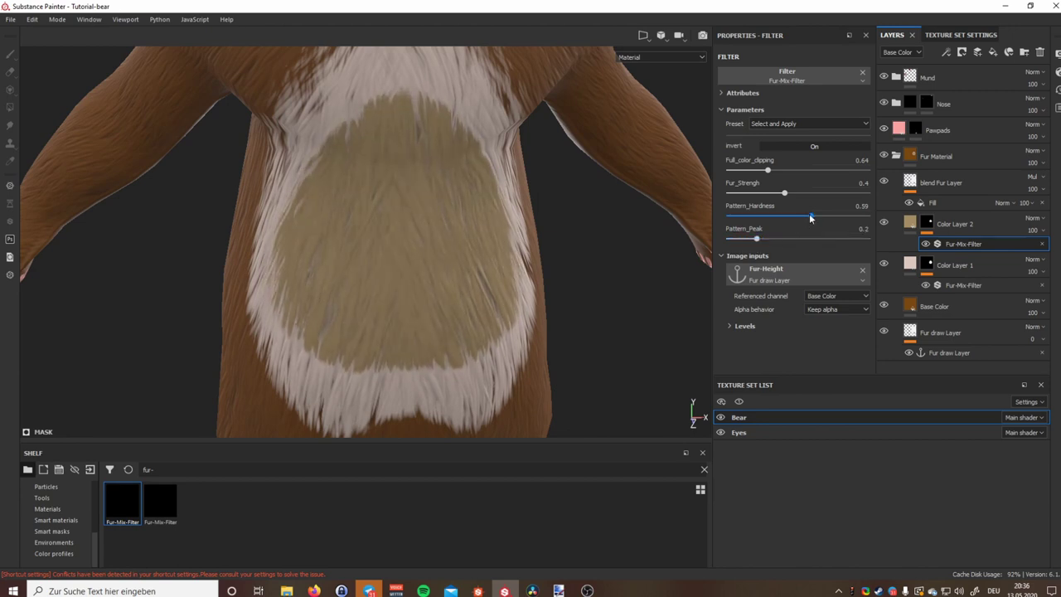
pyautogui.moveTo(810, 216); pyautogui.dragTo(817, 217)
pyautogui.moveTo(756, 238); pyautogui.dragTo(762, 246)
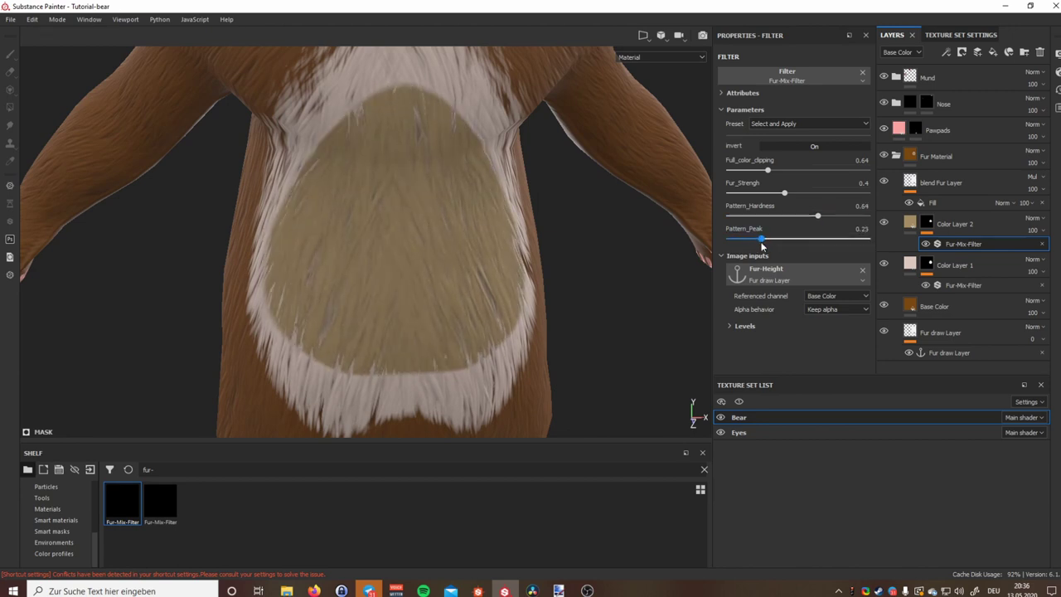
pyautogui.moveTo(784, 193); pyautogui.dragTo(875, 168)
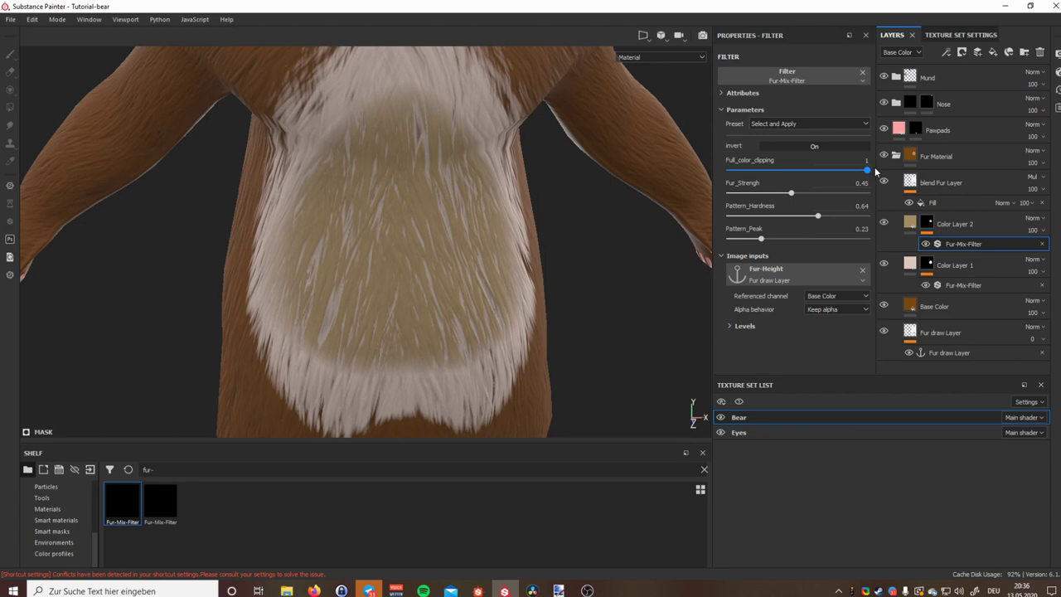
pyautogui.moveTo(755, 238); pyautogui.dragTo(808, 216)
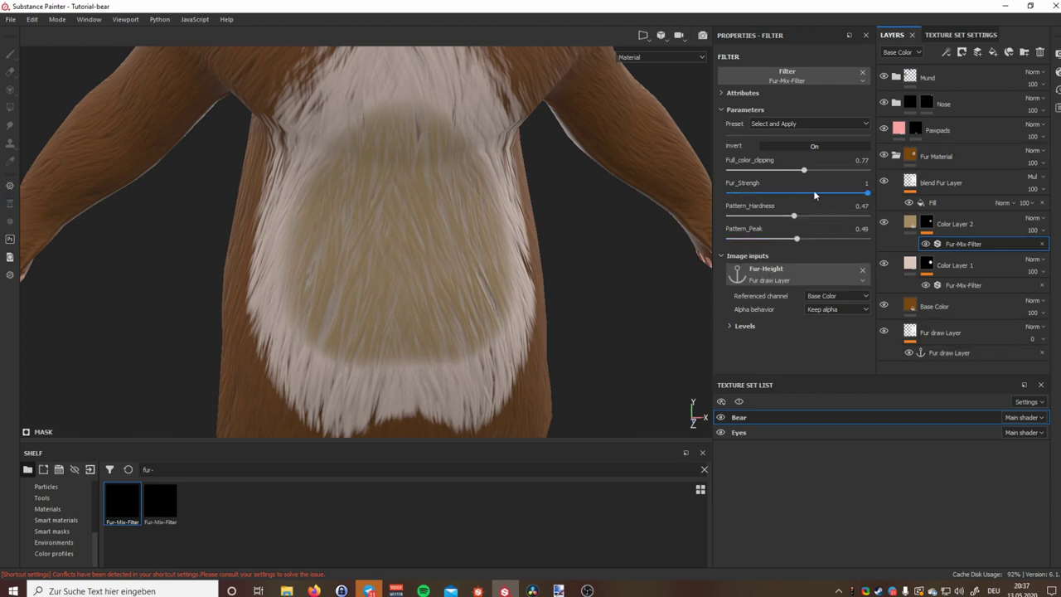
pyautogui.moveTo(804, 172)
pyautogui.mouseDown()
pyautogui.moveTo(873, 168)
pyautogui.moveTo(791, 174)
pyautogui.mouseUp()
pyautogui.moveTo(799, 185); pyautogui.dragTo(807, 187)
# Erase the tan patch from the Color Layer 2 mask with black and lower the brush Flow to 1
pyautogui.click(926, 223)
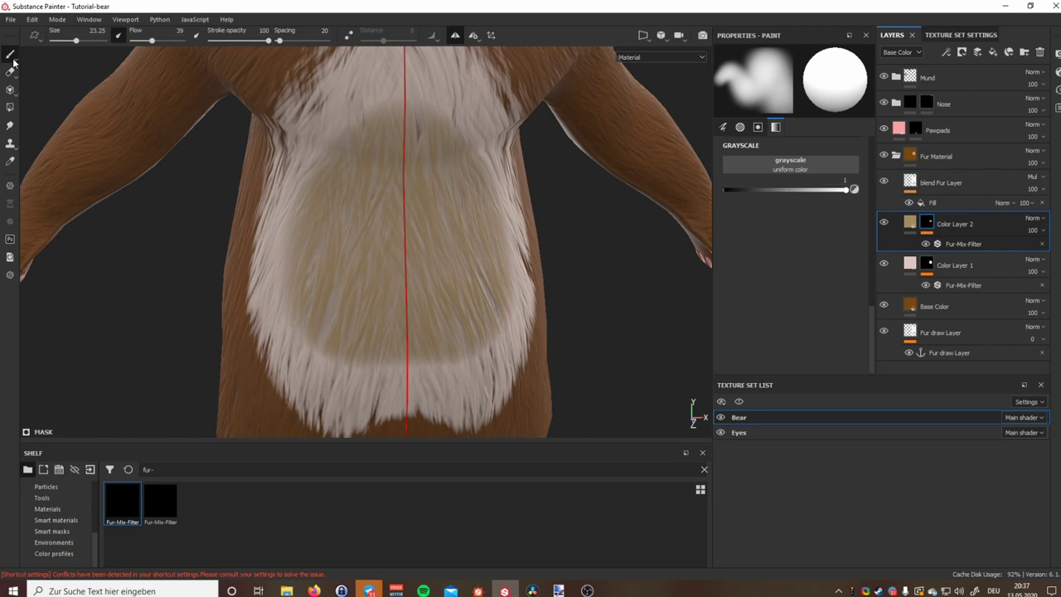
pyautogui.press('x')
pyautogui.moveTo(417, 202)
pyautogui.keyDown('ctrl'); pyautogui.mouseDown()
pyautogui.moveTo(364, 201)
pyautogui.moveTo(414, 249)
pyautogui.moveTo(450, 237)
pyautogui.moveTo(438, 208)
pyautogui.moveTo(366, 141)
pyautogui.moveTo(353, 211)
pyautogui.moveTo(450, 273)
pyautogui.moveTo(308, 332)
pyautogui.moveTo(206, 301)
pyautogui.mouseUp(); pyautogui.keyUp('ctrl')
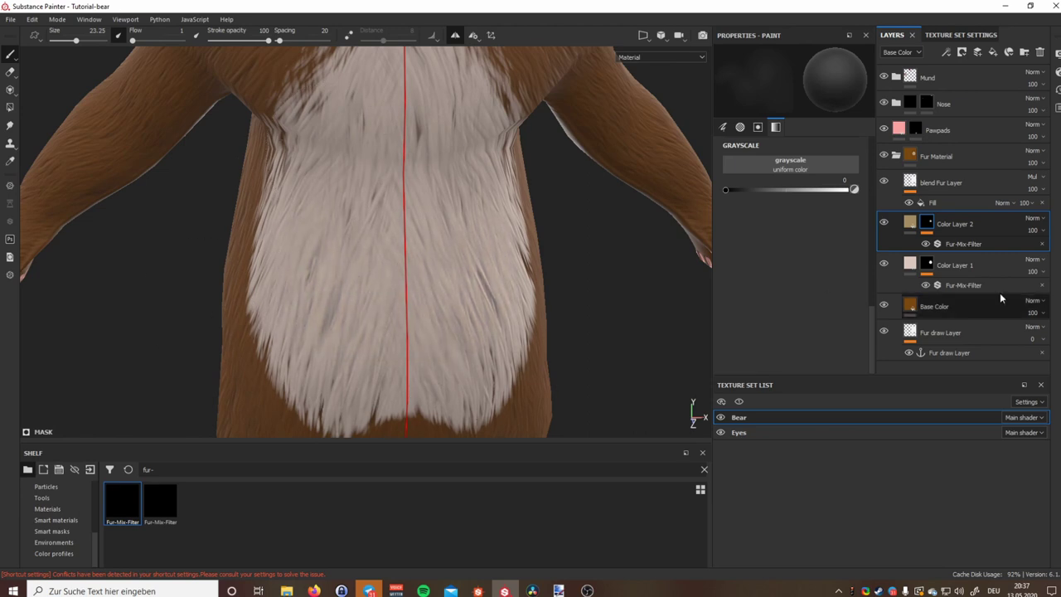
# Paint a faint tan tint over the belly on the Color Layer 2 mask in white, raising the Flow to 6
pyautogui.press('x')
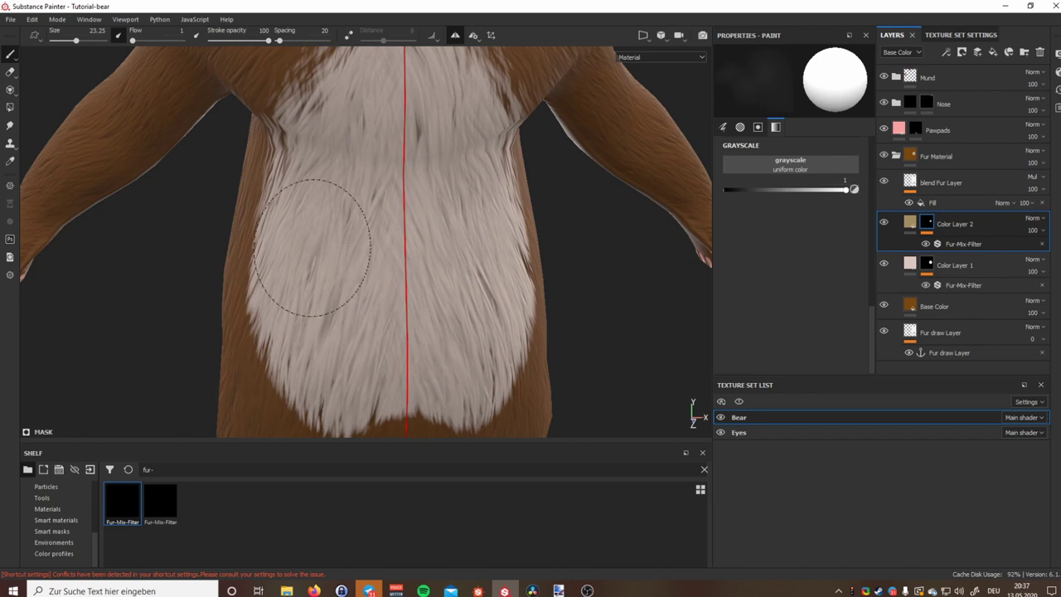
pyautogui.scroll(2, 295, 294)
pyautogui.scroll(3, 415, 182)
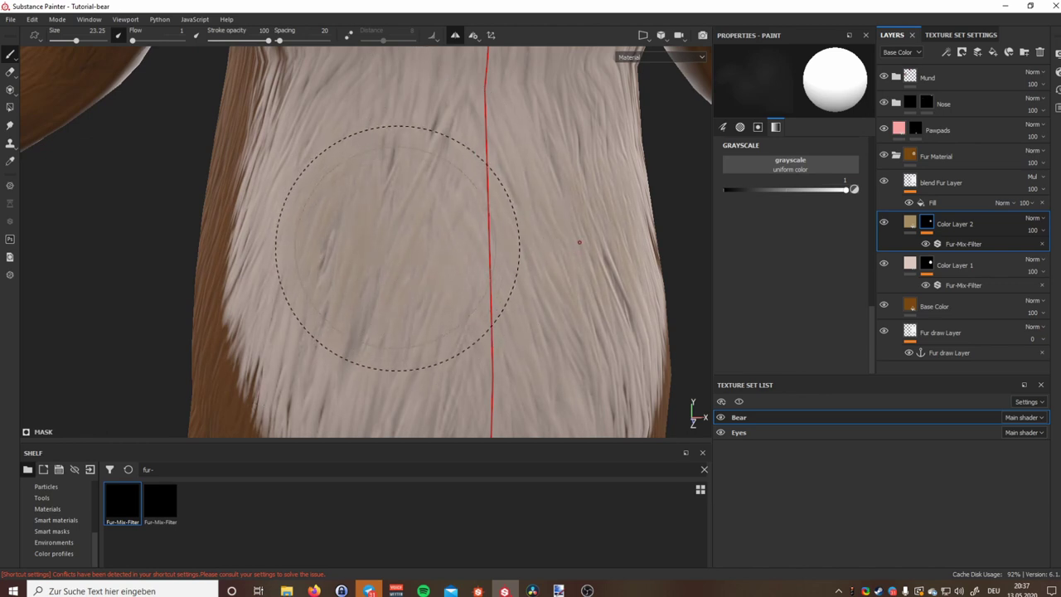
pyautogui.moveTo(395, 248)
pyautogui.keyDown('ctrl'); pyautogui.mouseDown()
pyautogui.moveTo(406, 155)
pyautogui.moveTo(328, 216)
pyautogui.moveTo(498, 324)
pyautogui.moveTo(476, 352)
pyautogui.mouseUp(); pyautogui.keyUp('ctrl')
pyautogui.keyDown('alt'); pyautogui.moveTo(455, 331); pyautogui.dragTo(425, 247, button='middle'); pyautogui.keyUp('alt')
pyautogui.scroll(-5, 424, 246)
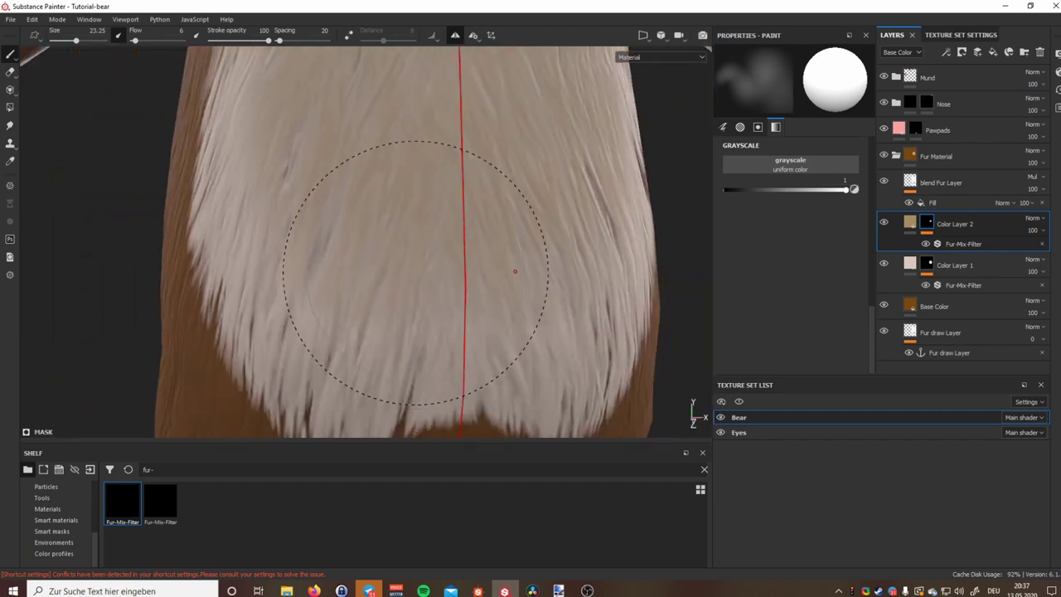
pyautogui.scroll(5, 393, 210)
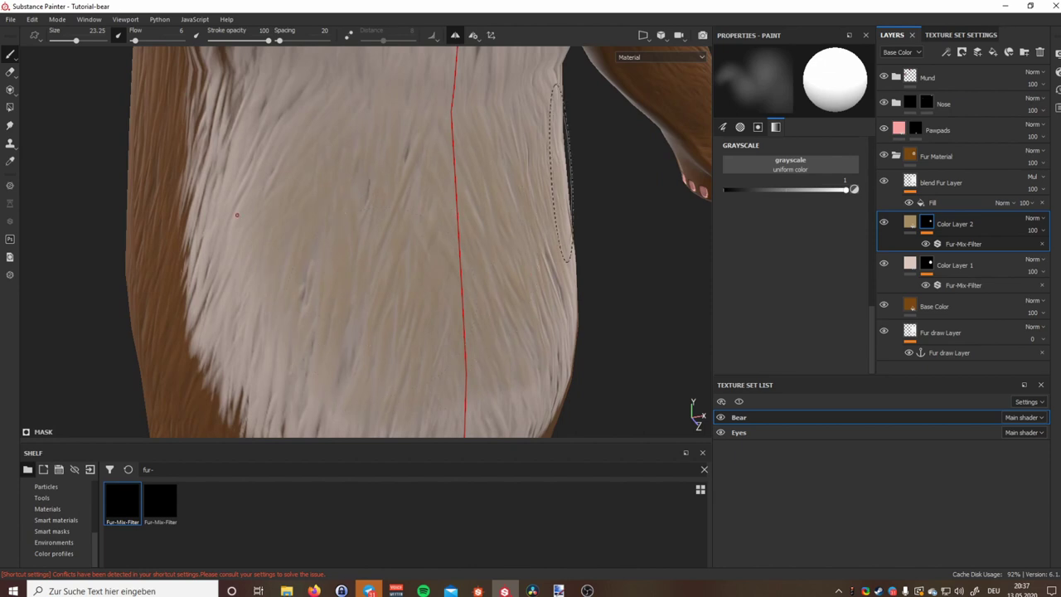
# Change the Base Color of Color Layer 2 to white
pyautogui.click(911, 223)
pyautogui.click(810, 234)
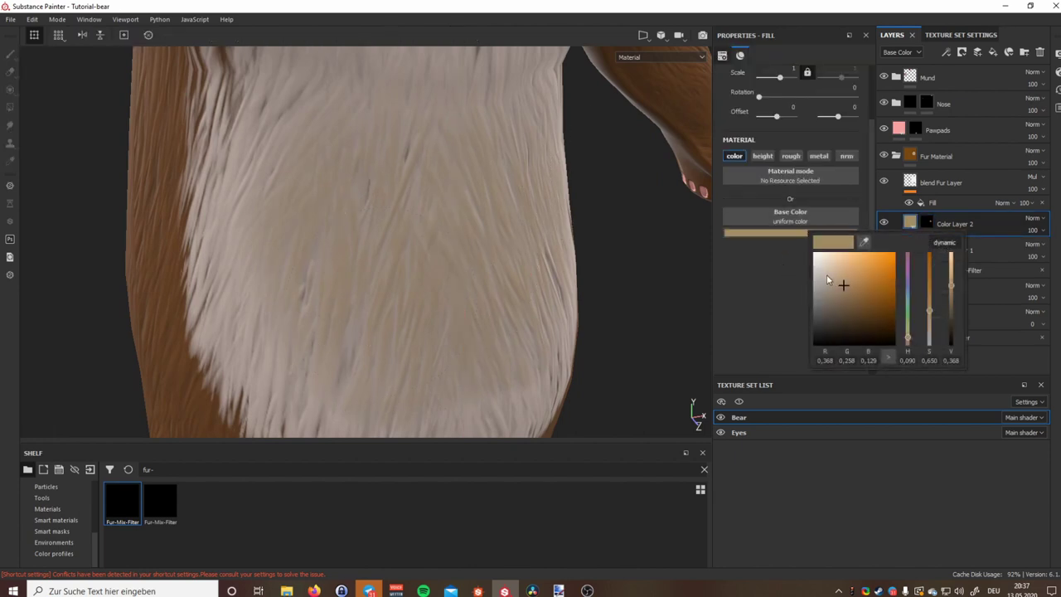
pyautogui.moveTo(826, 274); pyautogui.dragTo(782, 215)
pyautogui.keyDown('alt'); pyautogui.moveTo(380, 284); pyautogui.dragTo(355, 267); pyautogui.keyUp('alt')
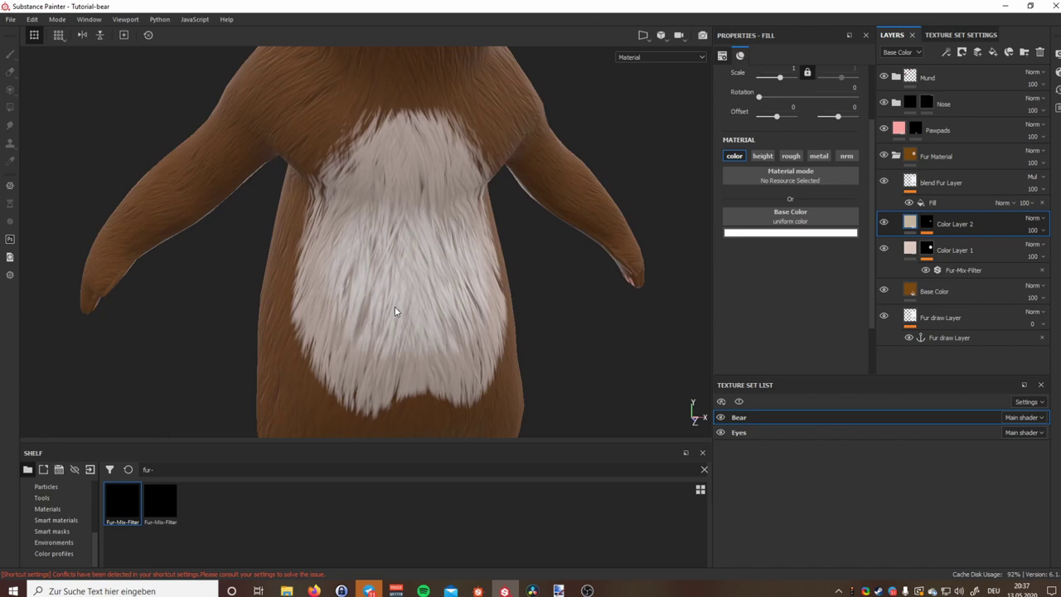
# Fade the white patch in the middle of the belly by painting the Color Layer 2 mask black at Flow 1
pyautogui.click(928, 222)
pyautogui.press('x')
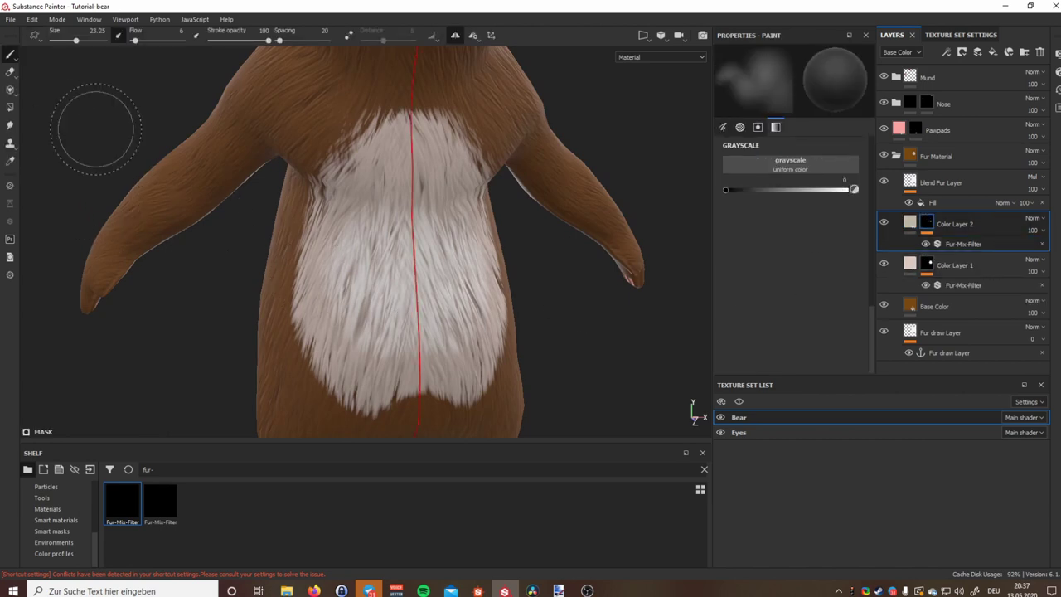
pyautogui.moveTo(393, 347); pyautogui.dragTo(332, 257)
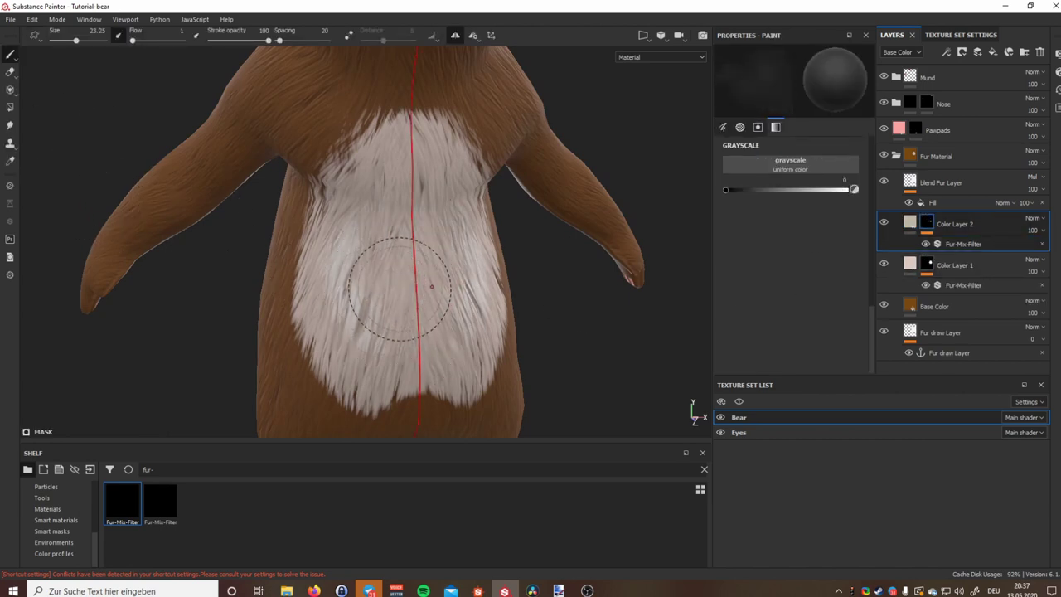
# Paint subtle white highlights on the belly fur at Flow 1, and soften them with black on the Color Layer 2 mask
pyautogui.press('x')
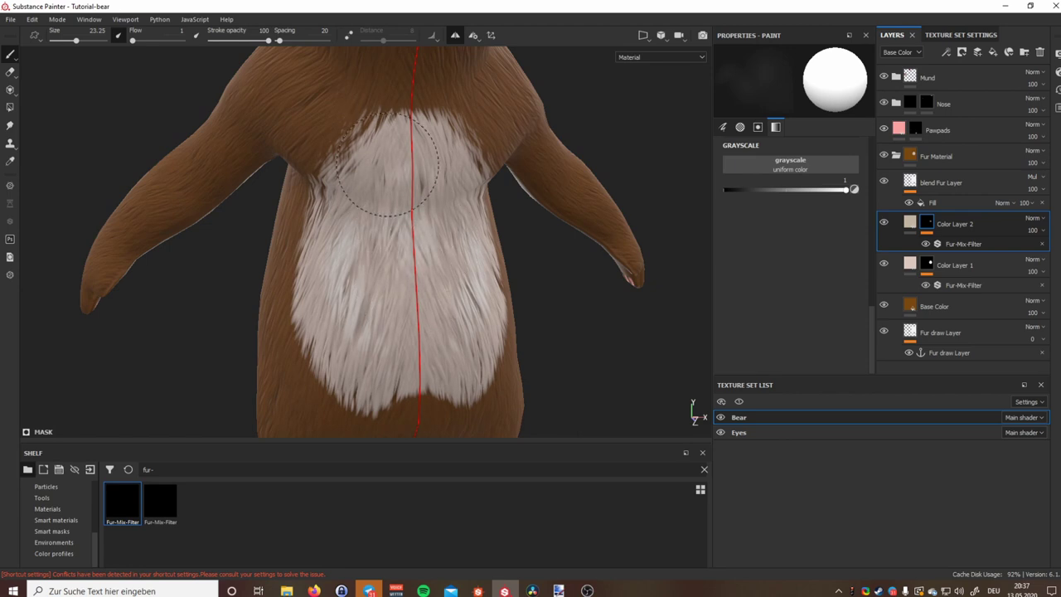
pyautogui.scroll(2, 398, 133)
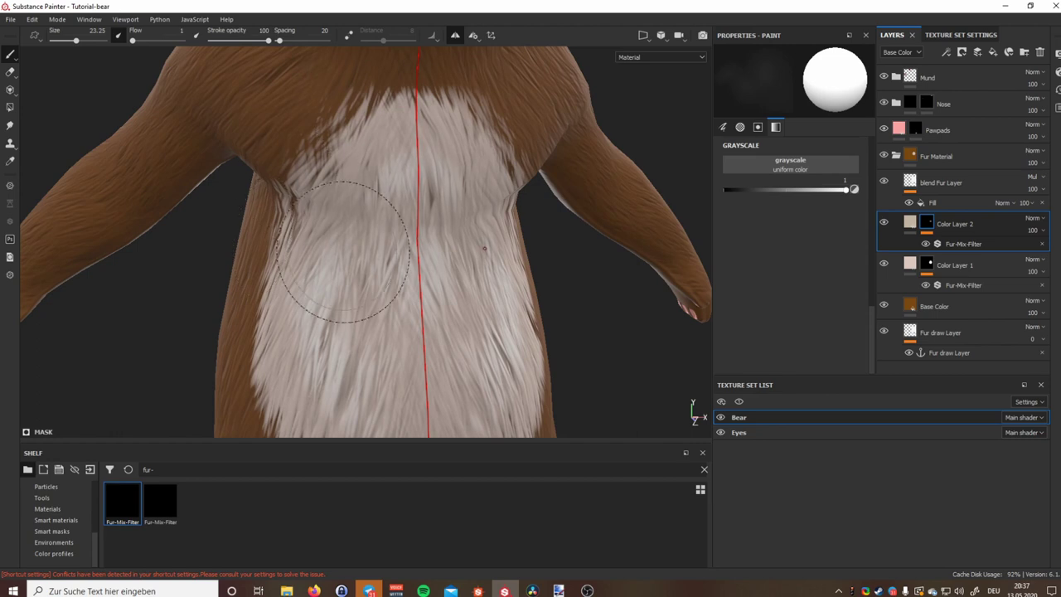
pyautogui.press('x')
pyautogui.scroll(-3, 421, 307)
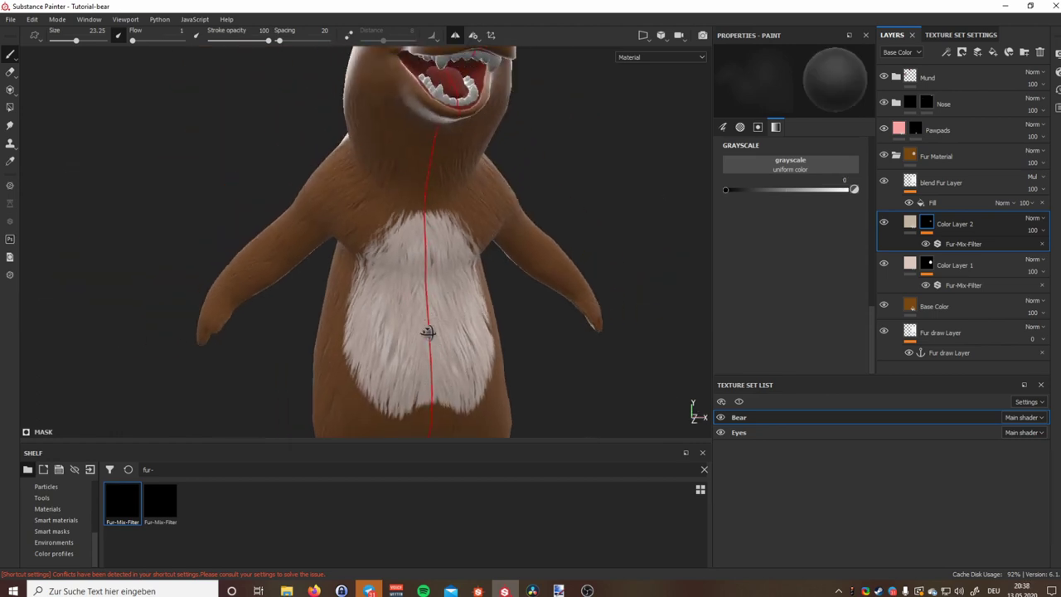
pyautogui.scroll(5, 427, 332)
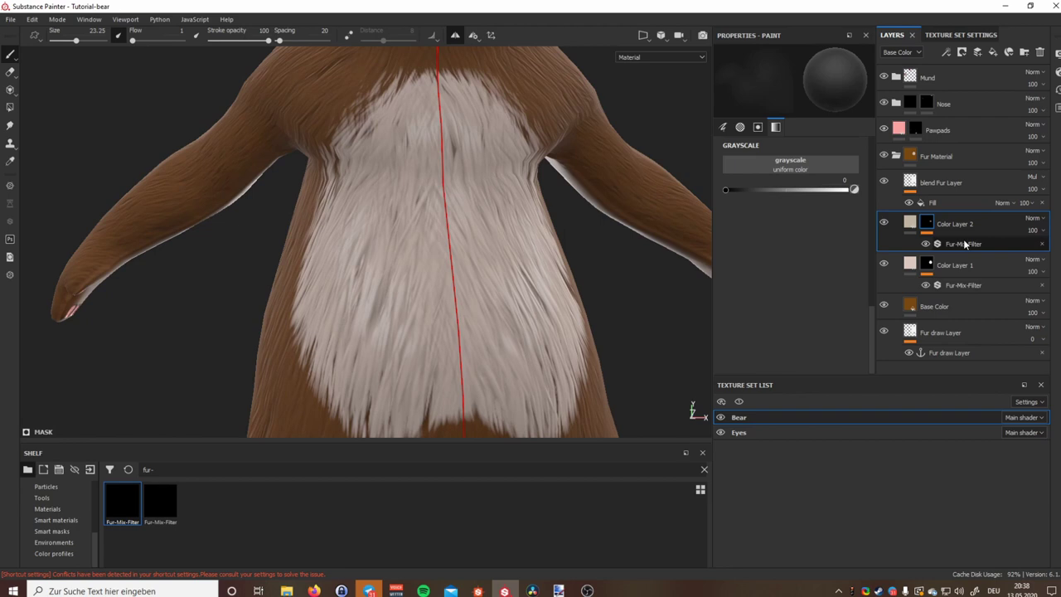
# Turn on Invert in the Fur-Mix-Filter of Color Layer 2 and inspect the belly fur
pyautogui.scroll(5, 790, 291)
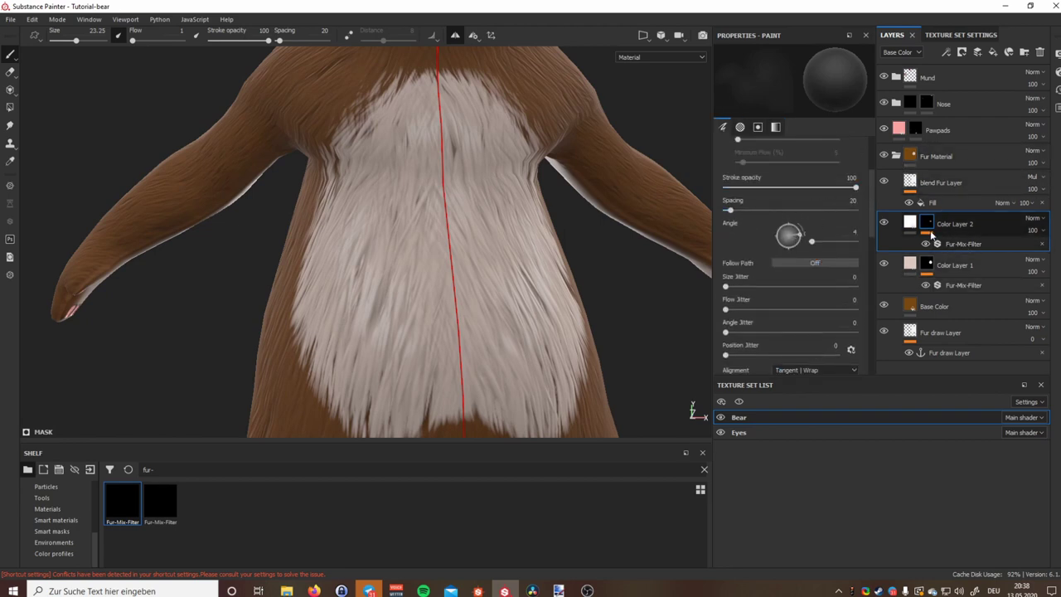
pyautogui.click(953, 244)
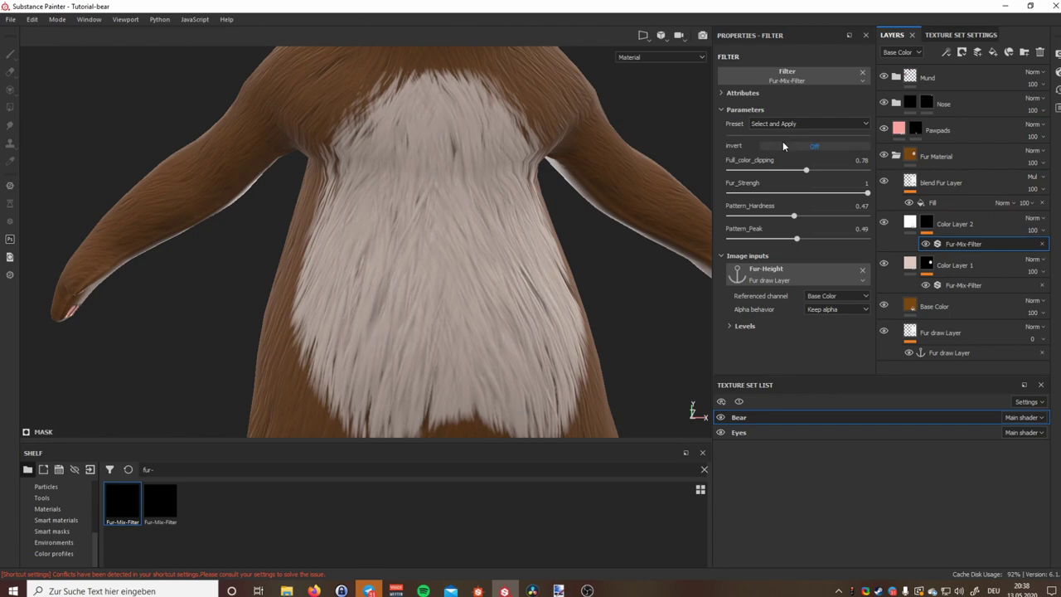
pyautogui.click(783, 145)
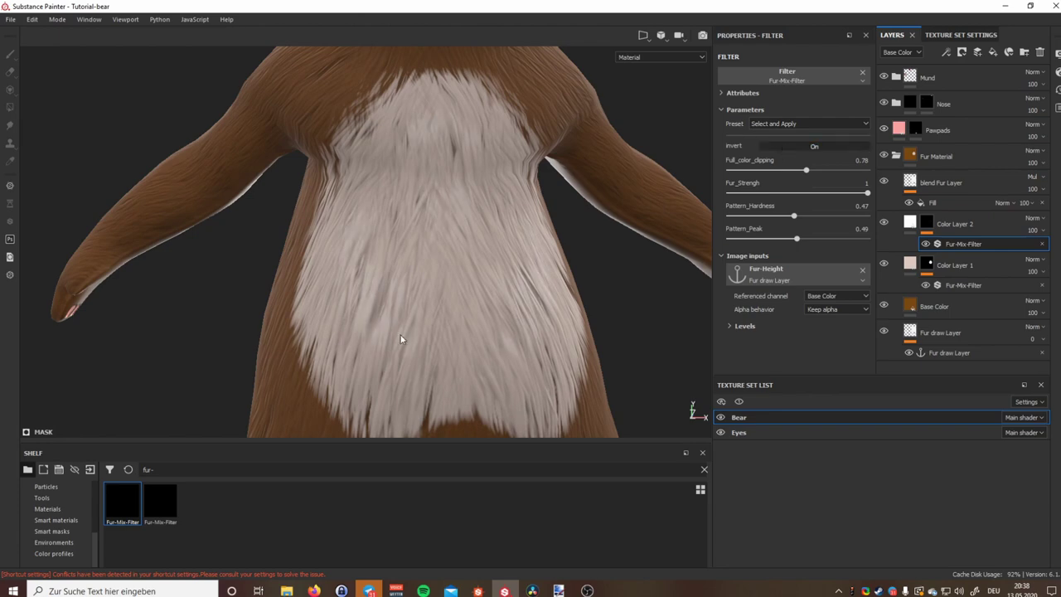
pyautogui.scroll(2, 418, 332)
pyautogui.scroll(-3, 431, 340)
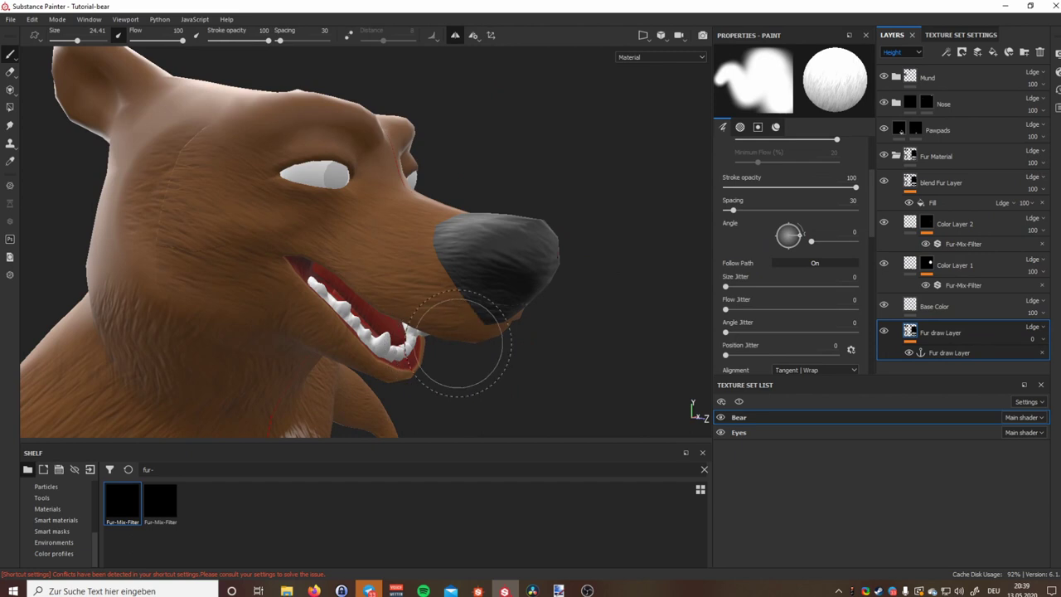
# Examine the fur relief on the bear's nose, muzzle and inside of the mouth from both sides of the head
pyautogui.keyDown('alt'); pyautogui.moveTo(460, 342); pyautogui.dragTo(369, 240); pyautogui.keyUp('alt')
pyautogui.keyDown('alt'); pyautogui.moveTo(370, 239); pyautogui.dragTo(348, 253, button='middle'); pyautogui.keyUp('alt')
pyautogui.keyDown('alt'); pyautogui.moveTo(338, 235); pyautogui.dragTo(452, 222); pyautogui.keyUp('alt')
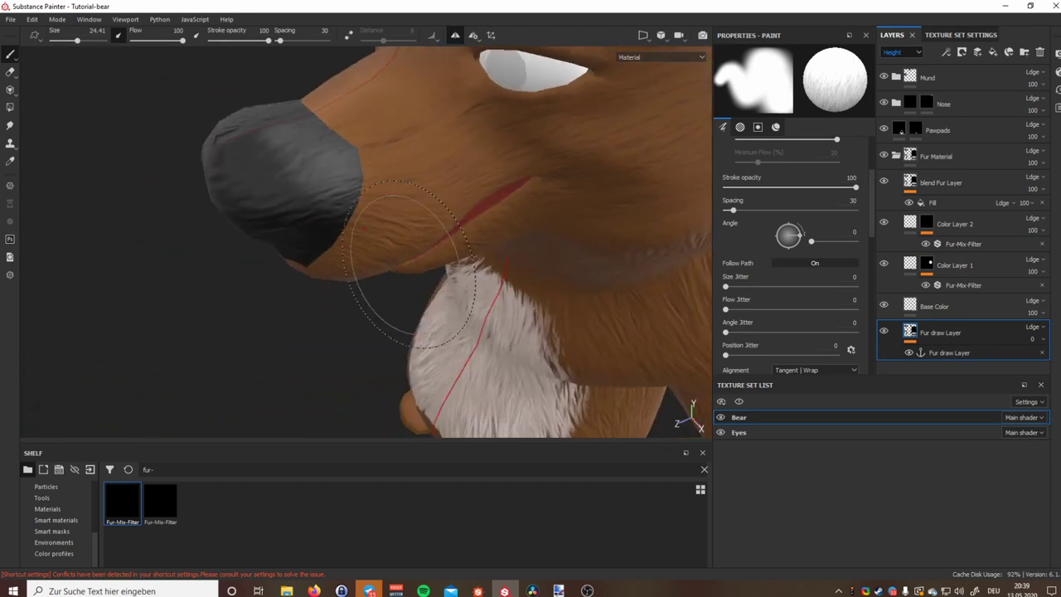
pyautogui.keyDown('alt'); pyautogui.moveTo(419, 244); pyautogui.dragTo(507, 287, button='middle'); pyautogui.keyUp('alt')
pyautogui.keyDown('alt'); pyautogui.moveTo(545, 260); pyautogui.dragTo(515, 217); pyautogui.keyUp('alt')
pyautogui.keyDown('alt'); pyautogui.moveTo(515, 217); pyautogui.dragTo(479, 165, button='right'); pyautogui.keyUp('alt')
pyautogui.keyDown('alt'); pyautogui.moveTo(479, 166); pyautogui.dragTo(533, 322, button='middle'); pyautogui.keyUp('alt')
pyautogui.keyDown('alt'); pyautogui.moveTo(455, 255); pyautogui.dragTo(504, 286, button='right'); pyautogui.keyUp('alt')
pyautogui.keyDown('alt'); pyautogui.moveTo(504, 286); pyautogui.dragTo(530, 312); pyautogui.keyUp('alt')
pyautogui.keyDown('alt'); pyautogui.moveTo(485, 262); pyautogui.dragTo(507, 315); pyautogui.keyUp('alt')
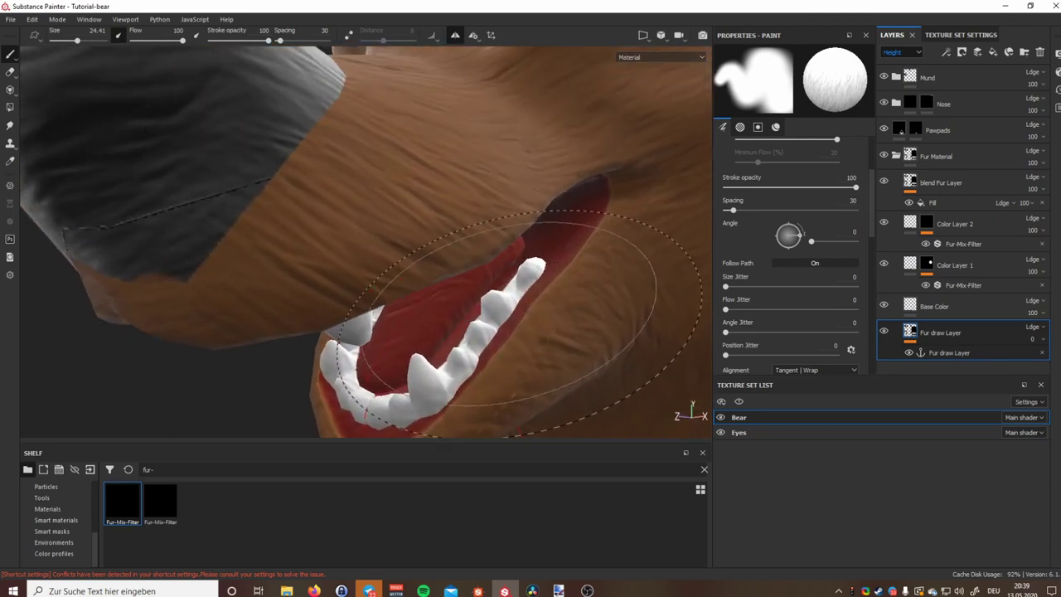
pyautogui.keyDown('alt'); pyautogui.moveTo(507, 315); pyautogui.dragTo(491, 272, button='right'); pyautogui.keyUp('alt')
pyautogui.keyDown('alt'); pyautogui.moveTo(478, 267); pyautogui.dragTo(372, 269); pyautogui.keyUp('alt')
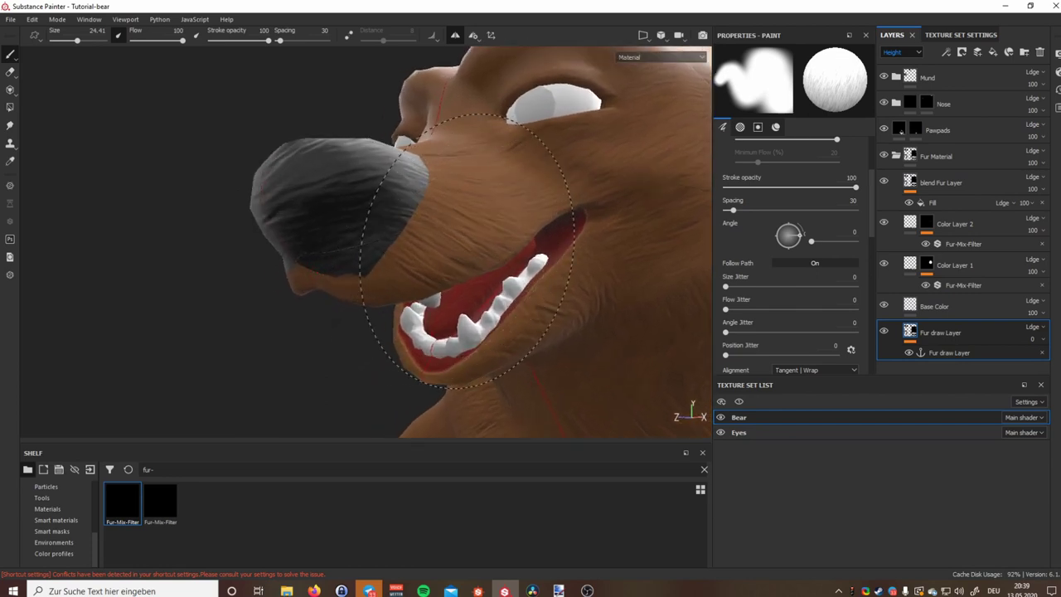
pyautogui.moveTo(544, 272)
pyautogui.keyDown('alt'); pyautogui.mouseDown()
pyautogui.moveTo(551, 299)
pyautogui.moveTo(548, 276)
pyautogui.mouseUp(); pyautogui.keyUp('alt')
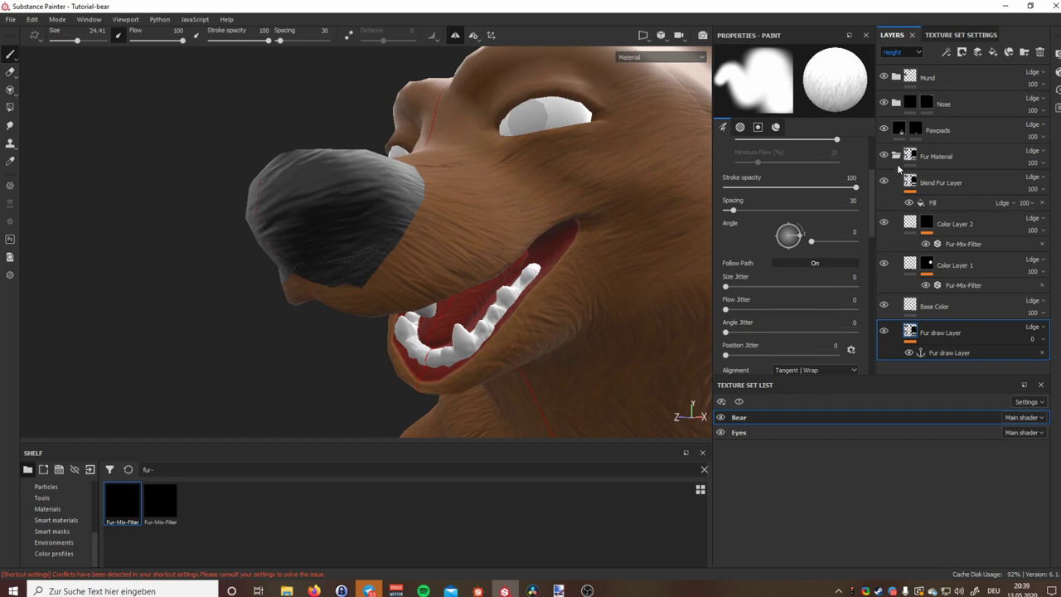
# Collapse the Fur Material folder and set the Height channel blend mode of the Pawpads layer to Normal
pyautogui.click(897, 157)
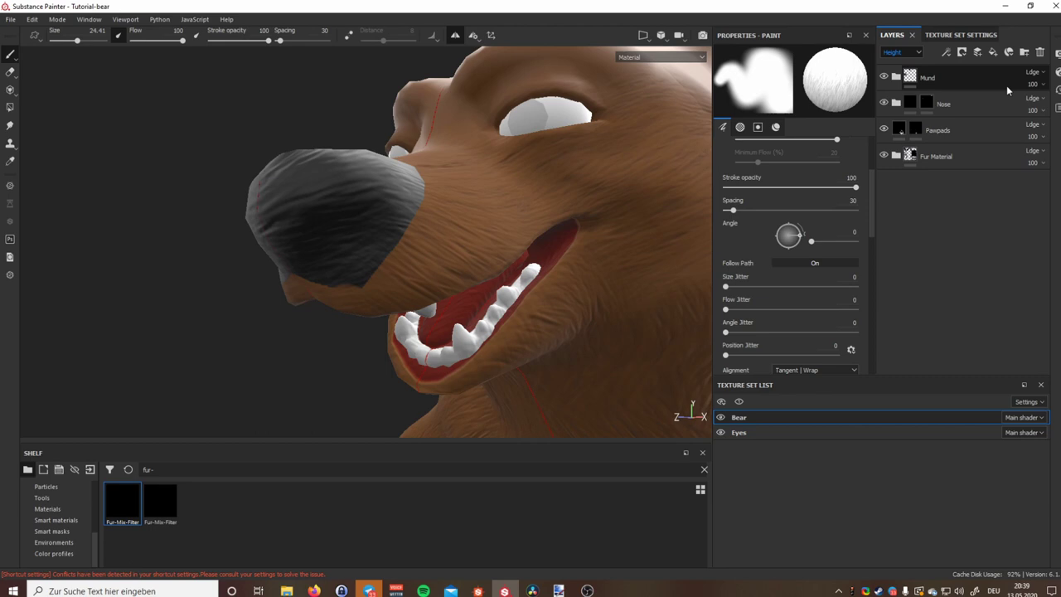
pyautogui.click(1033, 125)
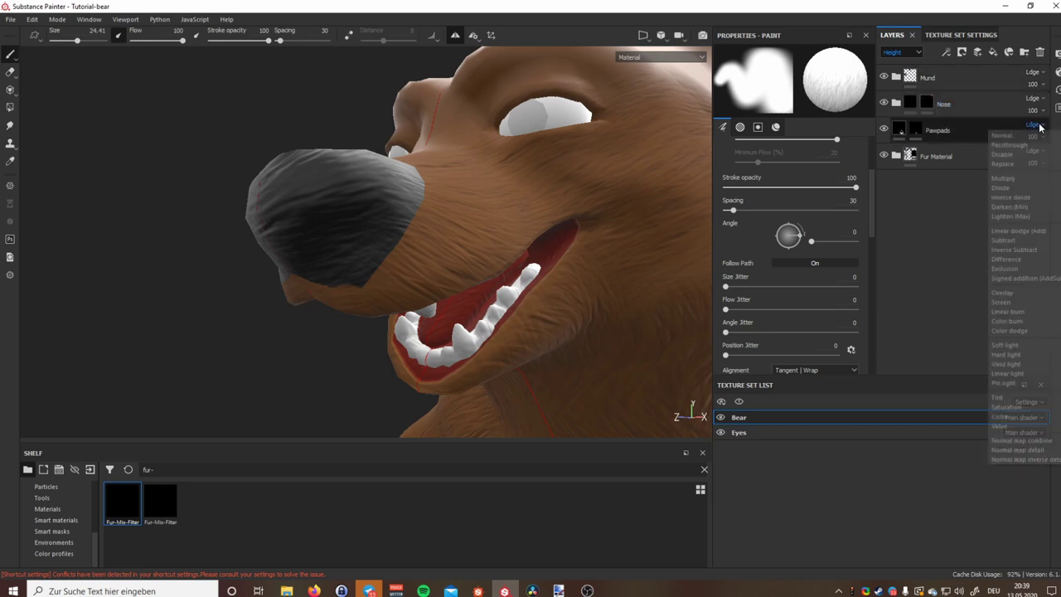
pyautogui.click(917, 53)
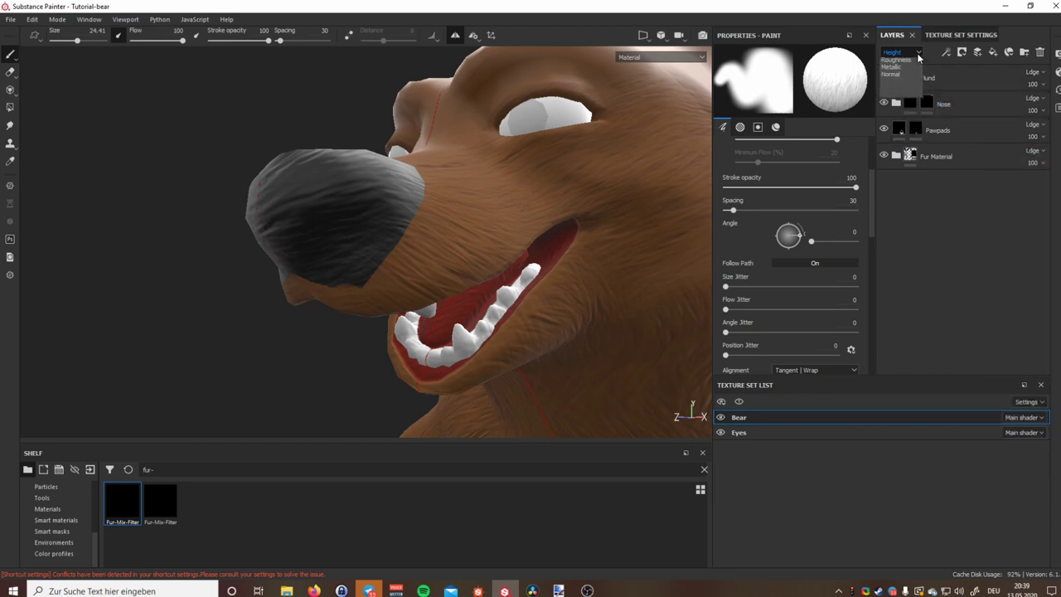
pyautogui.click(897, 63)
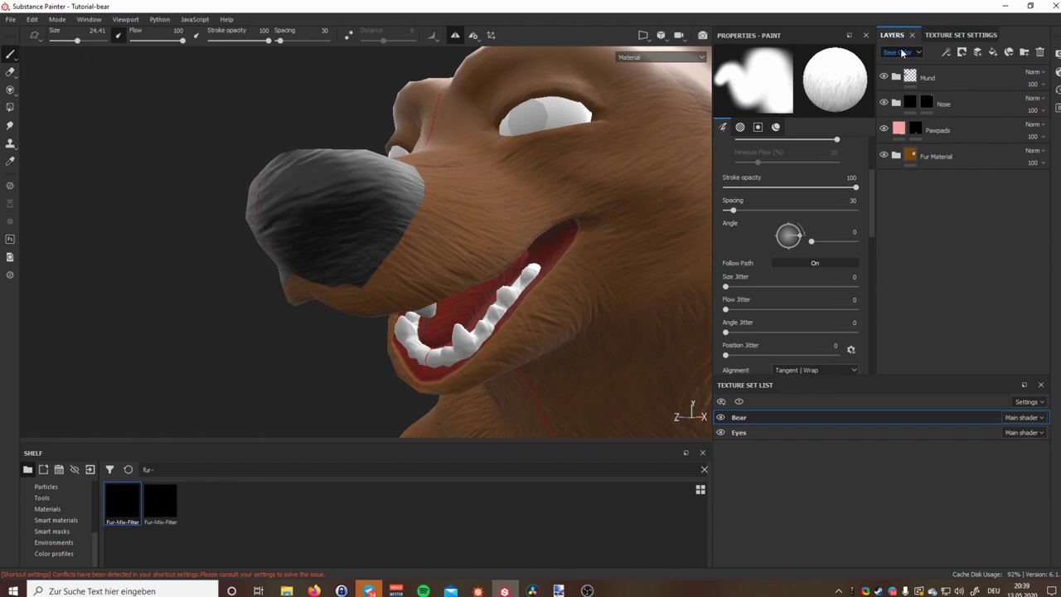
pyautogui.click(902, 53)
pyautogui.click(902, 73)
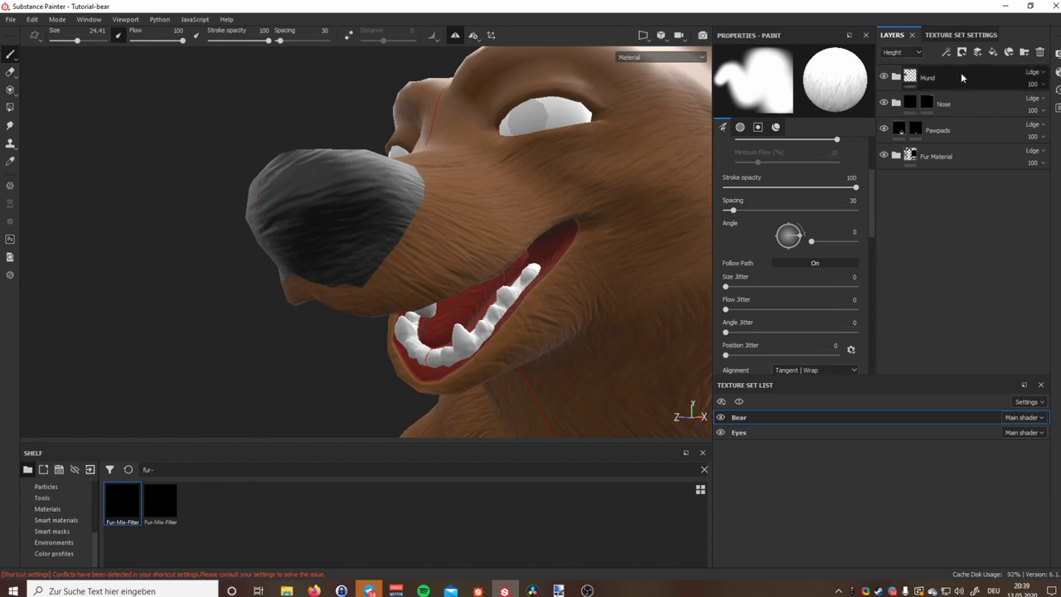
pyautogui.click(1034, 124)
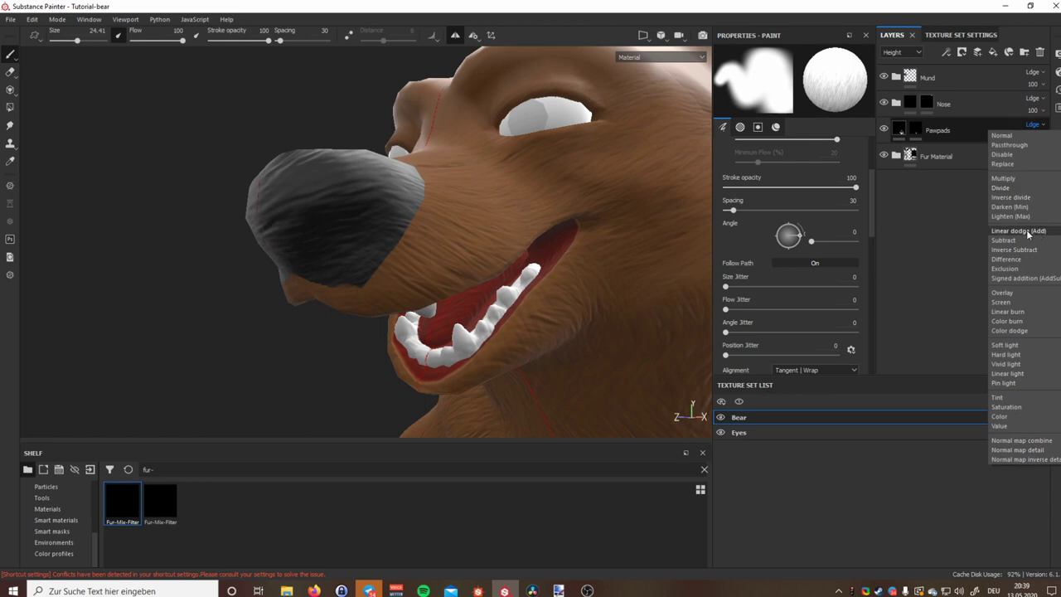
pyautogui.click(1012, 137)
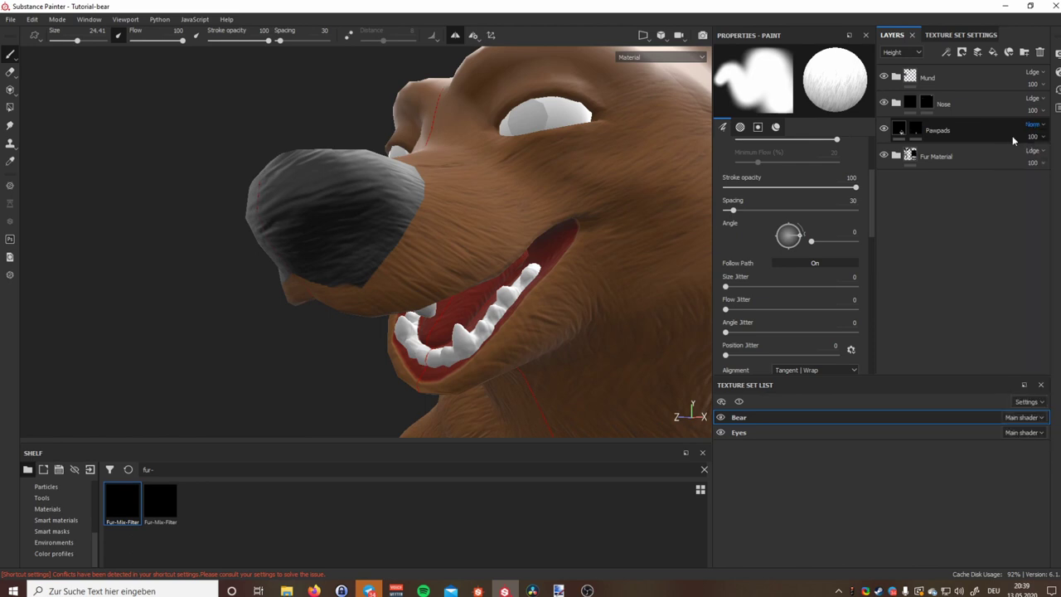
# Set the Height channel blend mode of the Nose and Mund folders to Normal
pyautogui.click(1035, 100)
pyautogui.click(1035, 109)
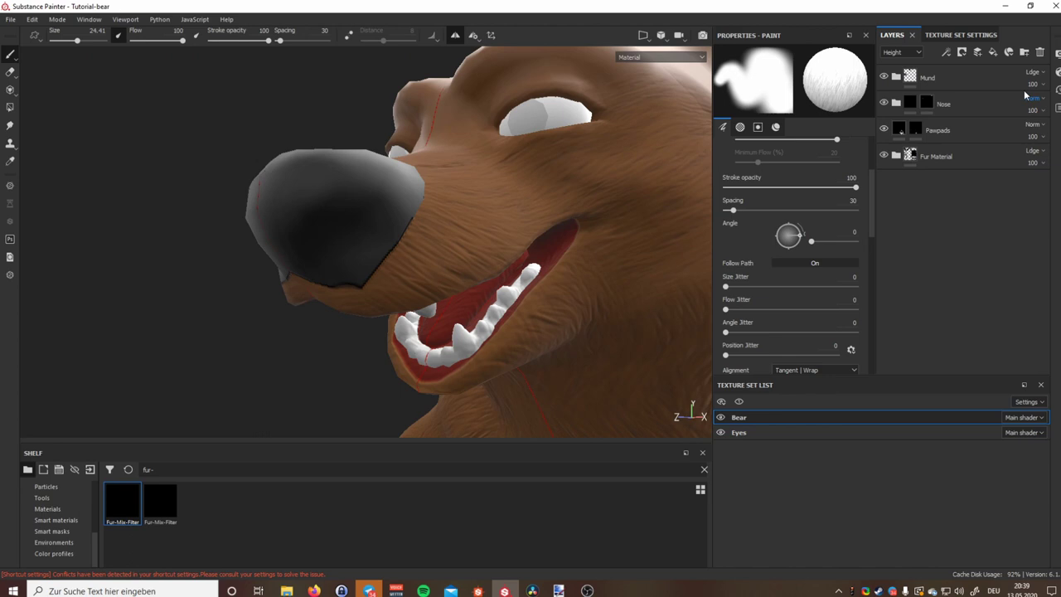
pyautogui.click(1032, 73)
pyautogui.click(1020, 85)
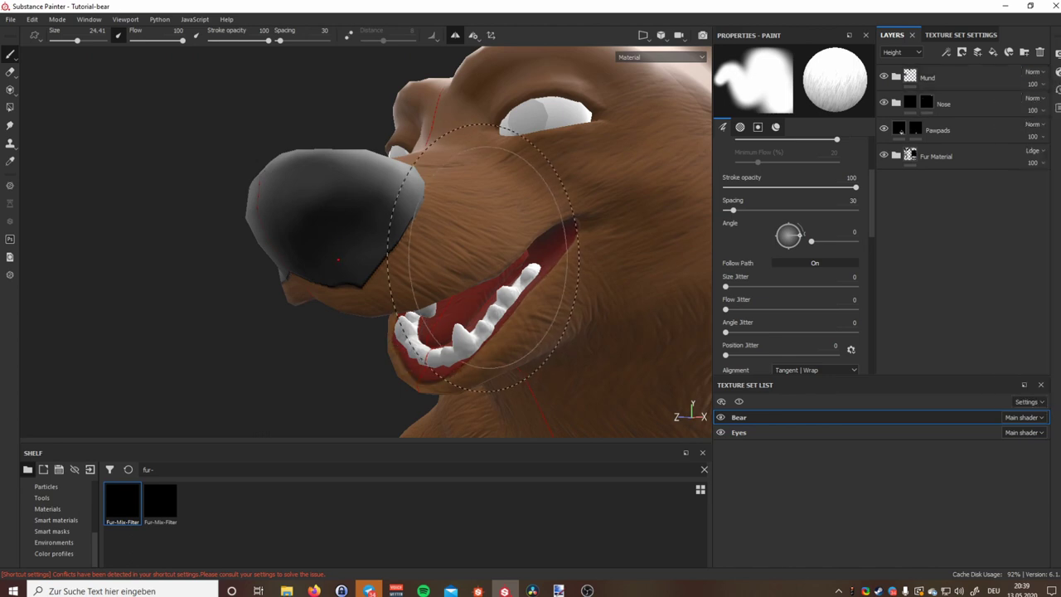
# Inspect the bear's nose and mouth surfaces from several angles, and the fur on its chest
pyautogui.moveTo(464, 249)
pyautogui.keyDown('alt'); pyautogui.mouseDown()
pyautogui.moveTo(668, 206)
pyautogui.moveTo(689, 251)
pyautogui.moveTo(641, 260)
pyautogui.mouseUp(); pyautogui.keyUp('alt')
pyautogui.keyDown('alt'); pyautogui.moveTo(563, 165); pyautogui.dragTo(489, 233); pyautogui.keyUp('alt')
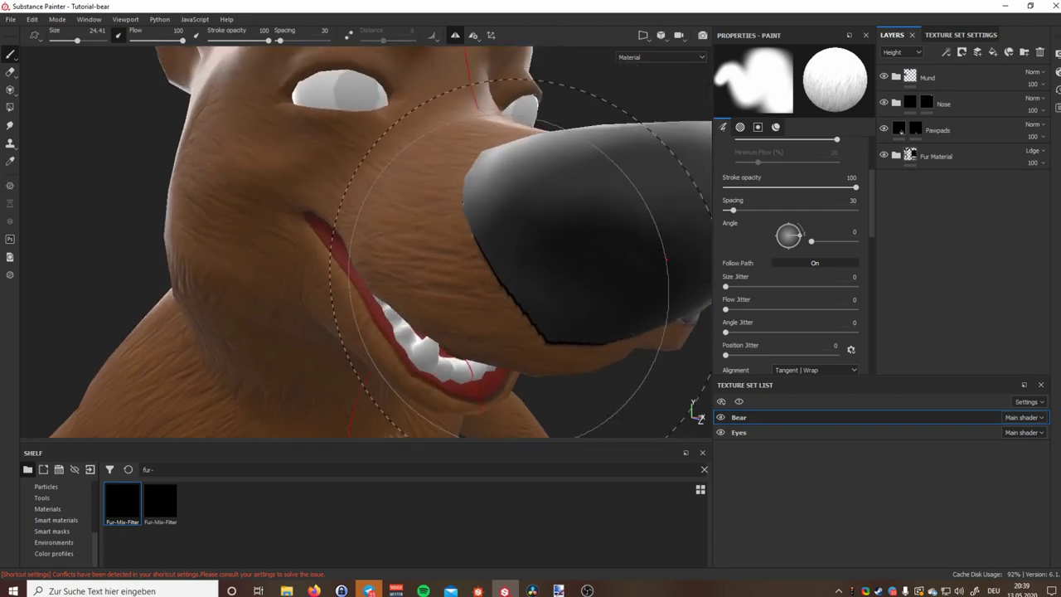
pyautogui.scroll(-5, 506, 257)
pyautogui.moveTo(459, 310)
pyautogui.keyDown('alt'); pyautogui.mouseDown()
pyautogui.moveTo(331, 282)
pyautogui.moveTo(539, 257)
pyautogui.mouseUp(); pyautogui.keyUp('alt')
pyautogui.keyDown('alt'); pyautogui.moveTo(594, 333); pyautogui.dragTo(578, 174, button='middle'); pyautogui.keyUp('alt')
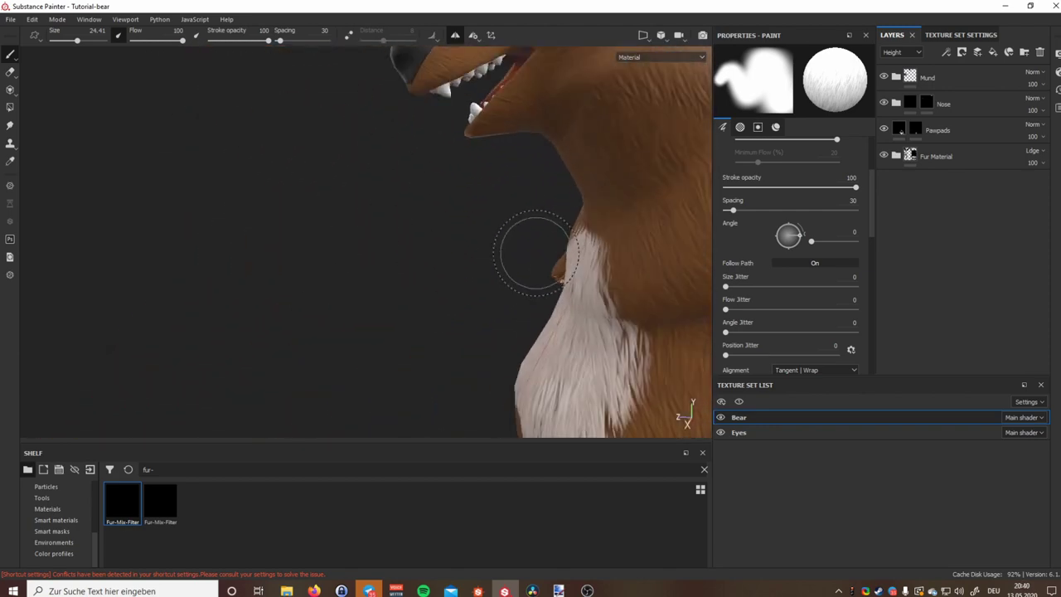